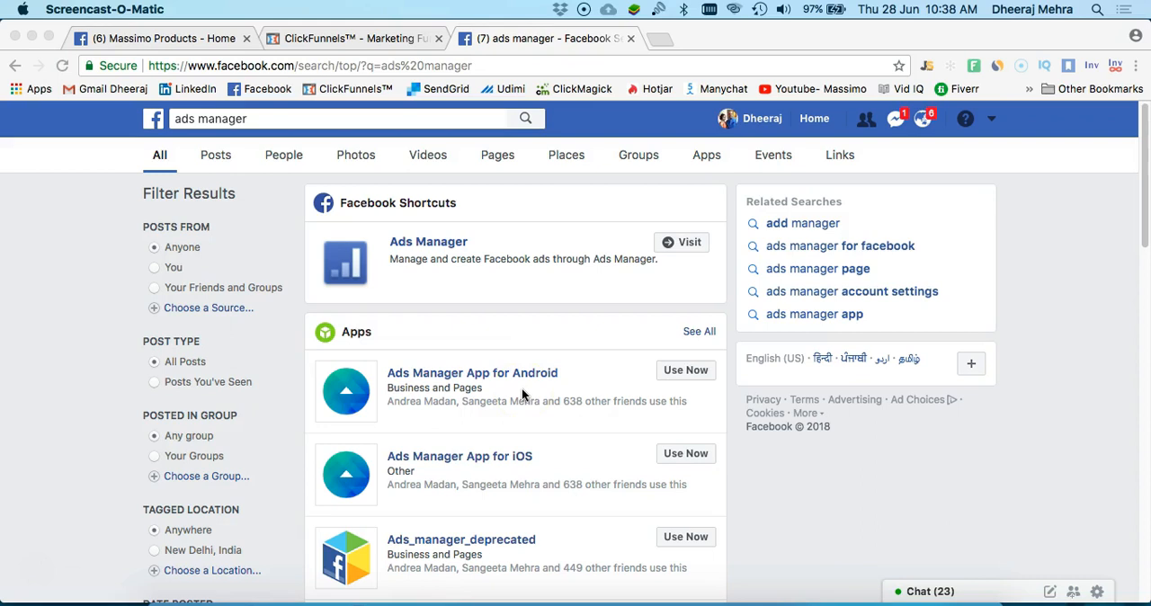
Review the "Create your own FB Ads" targeting slide in PowerPoint, and return to the Facebook page in Chrome
left_click(520, 374)
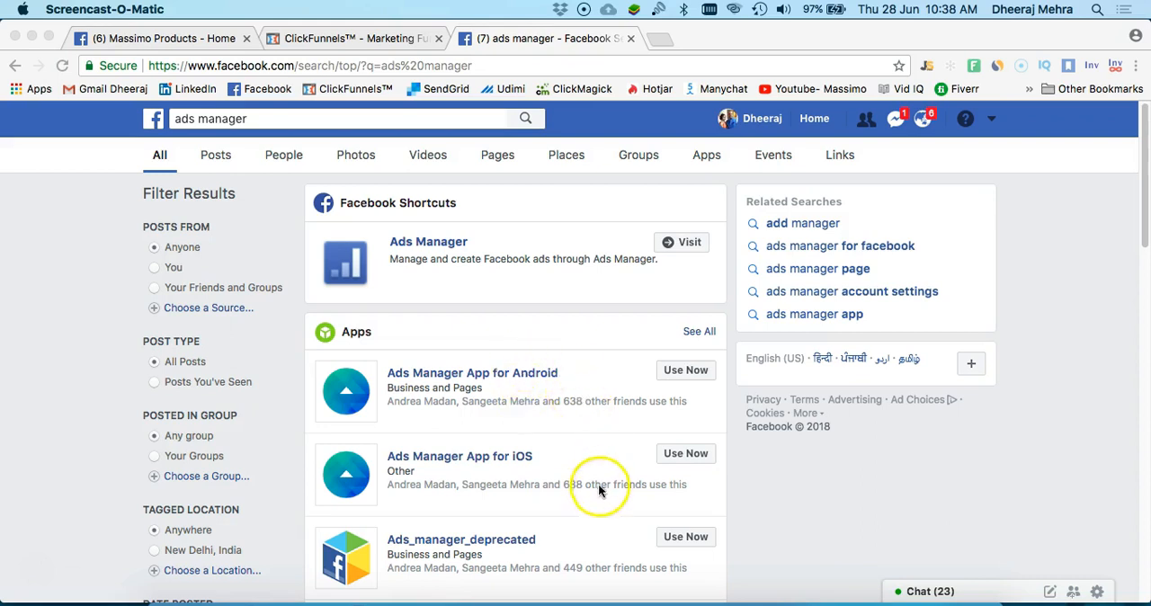
left_click(531, 602)
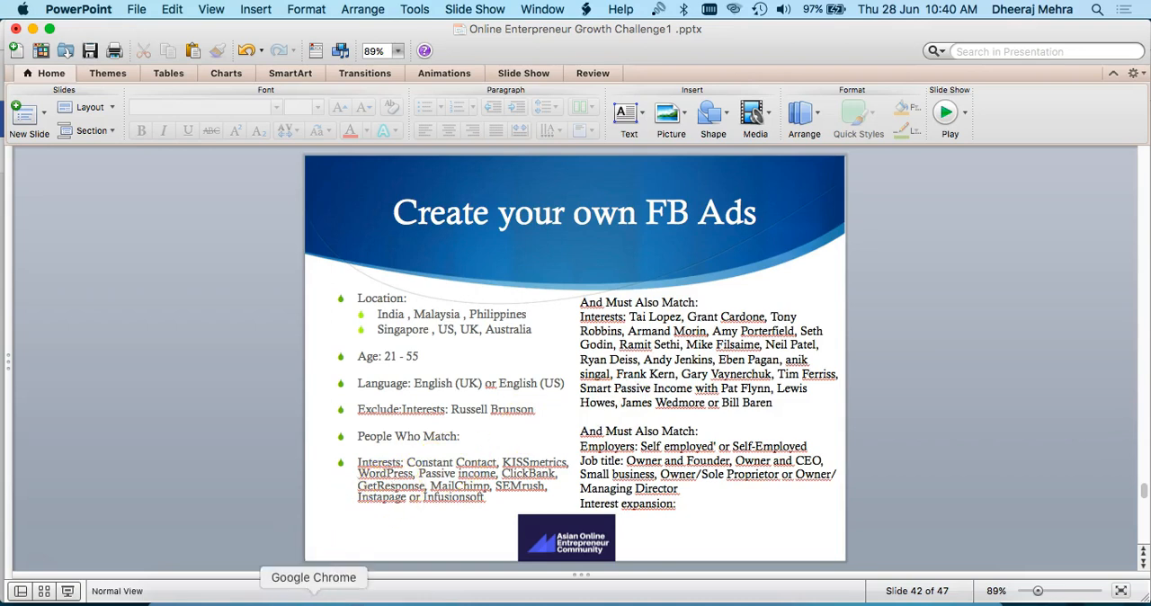
left_click(313, 598)
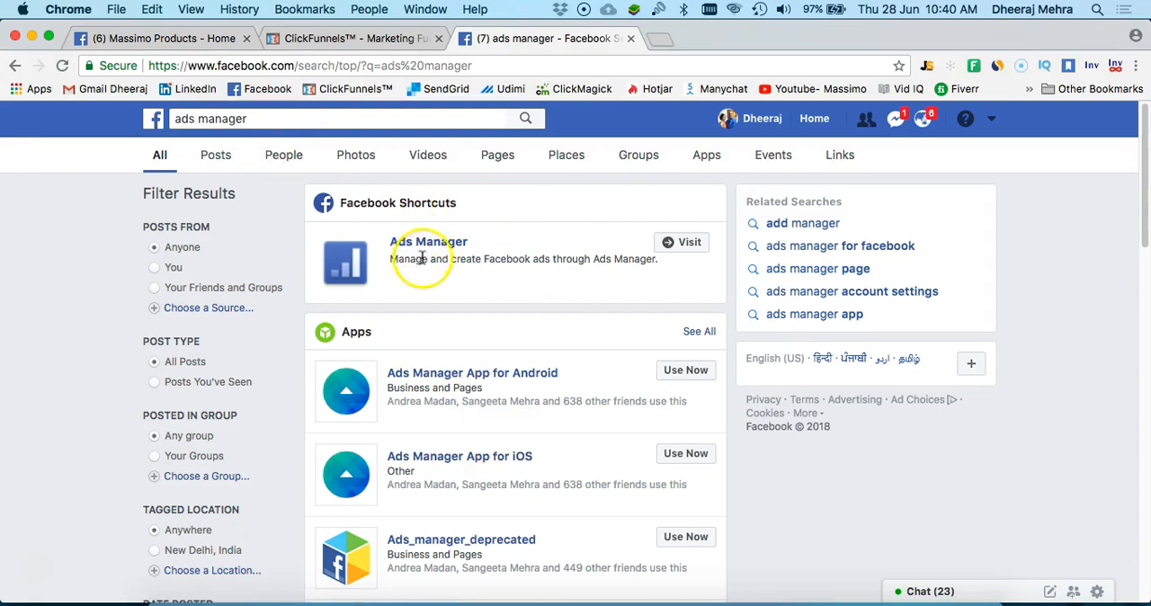
Open the ad account in Facebook Ads Manager and start creating a new campaign
left_click(680, 243)
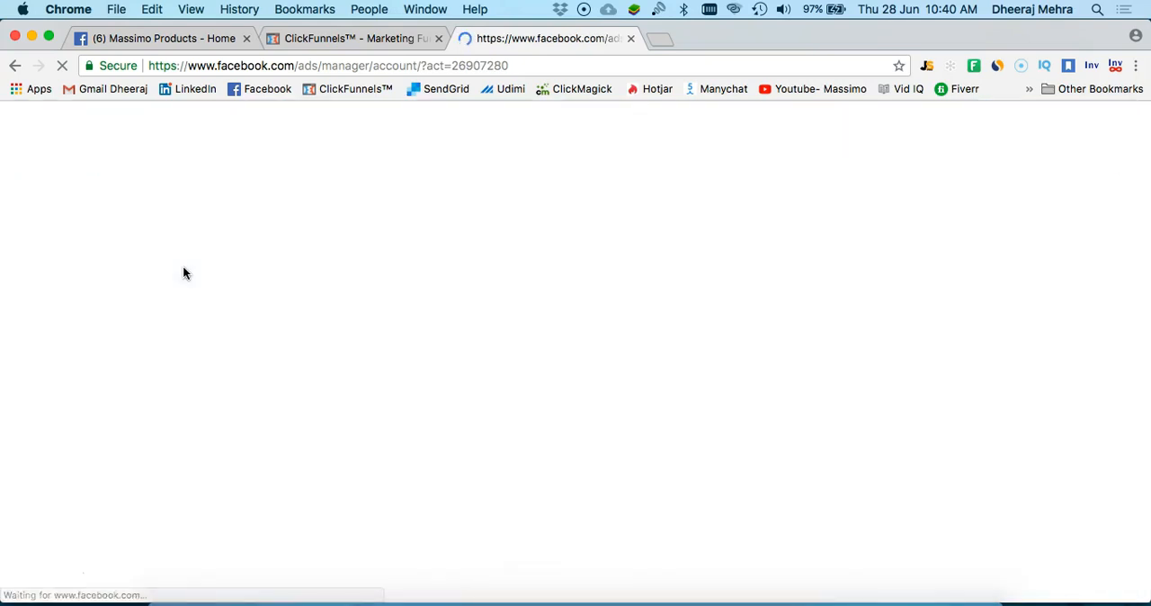
left_click(235, 251)
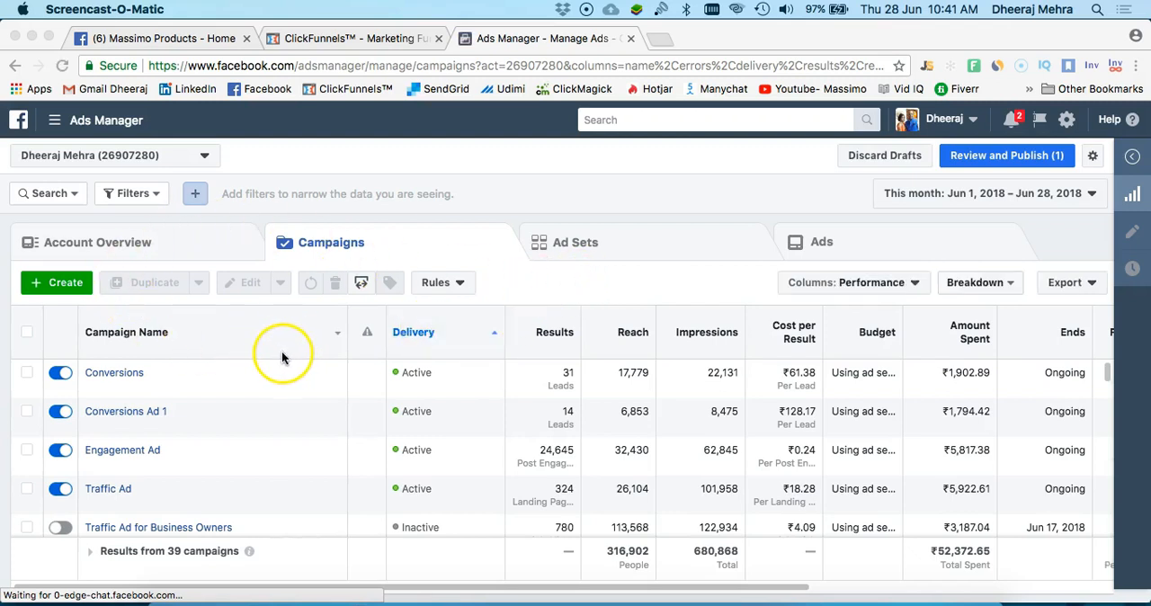
left_click(66, 286)
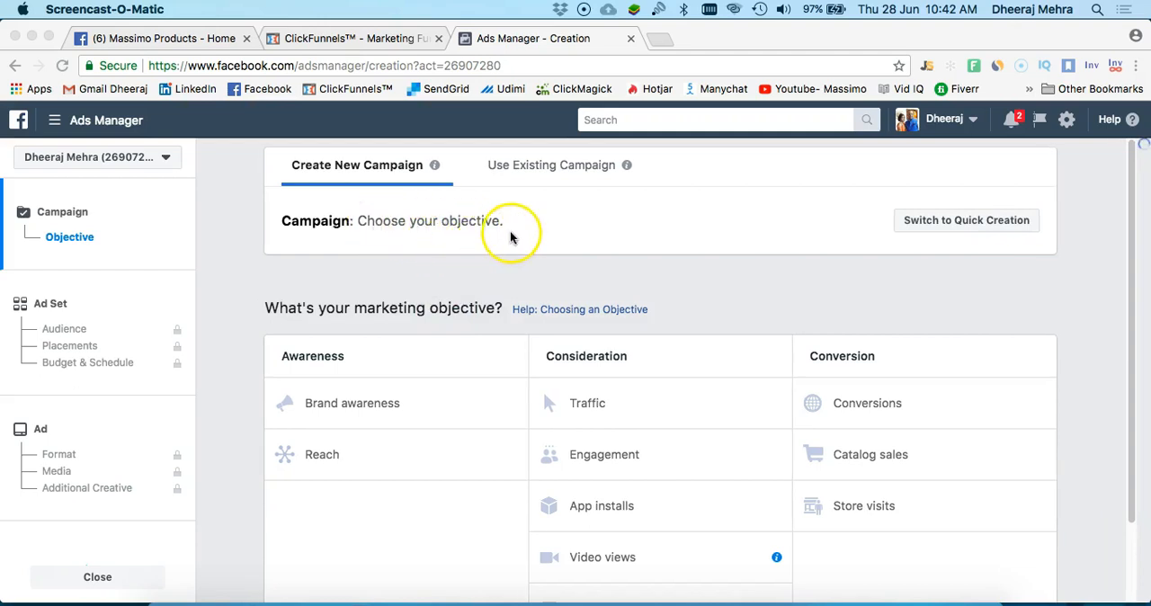
Choose Traffic as the new campaign's marketing objective, dismissing the saved draft from the earlier session
left_click(465, 227)
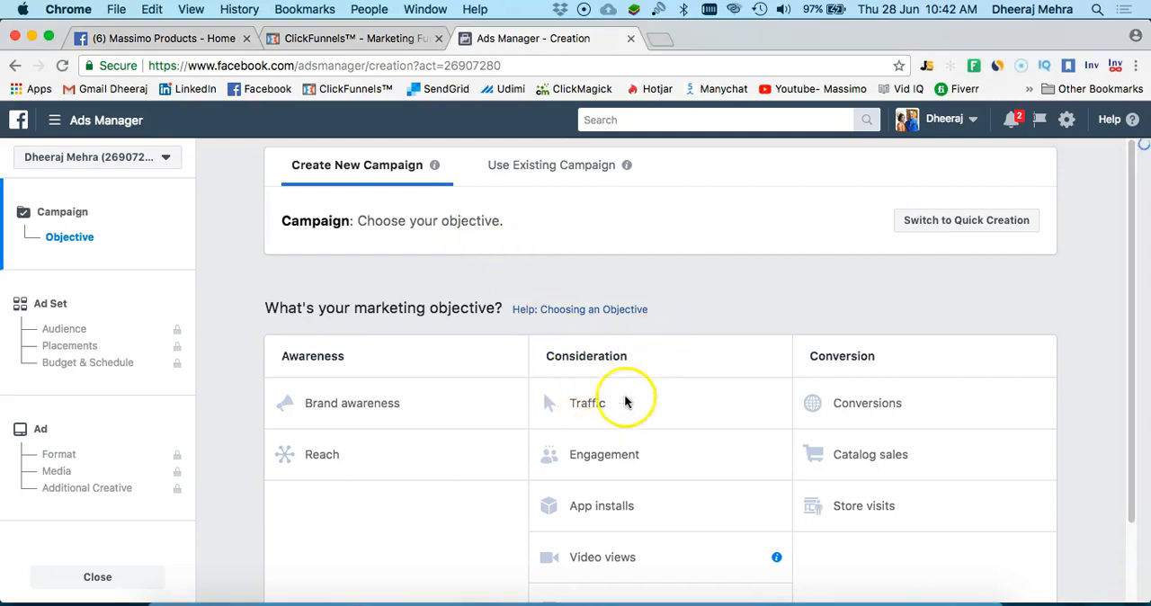
left_click(578, 402)
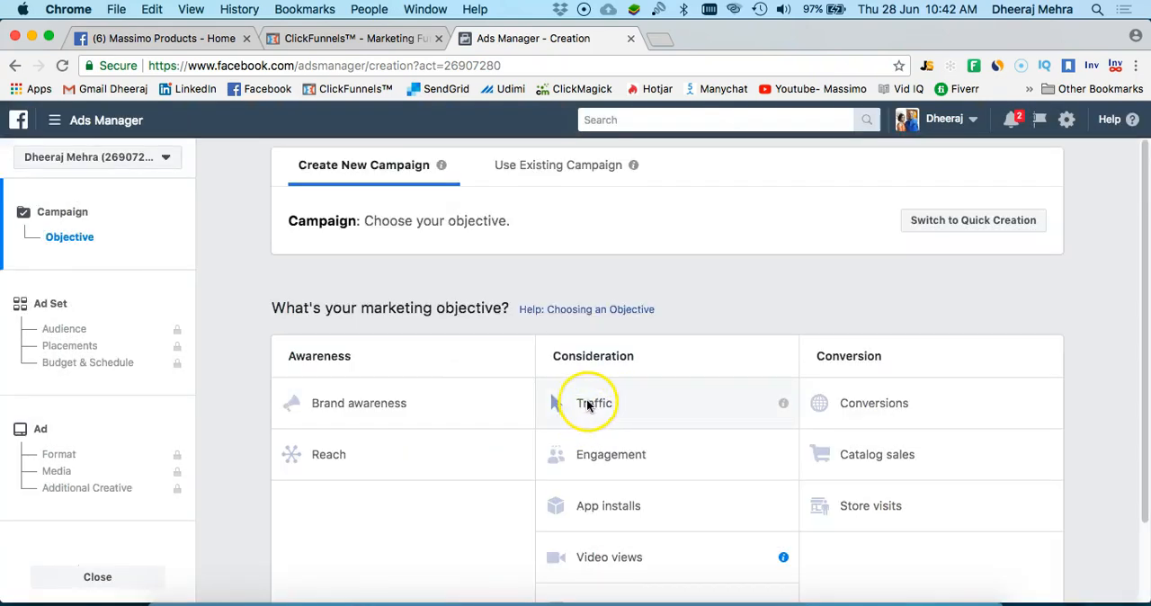
left_click(587, 402)
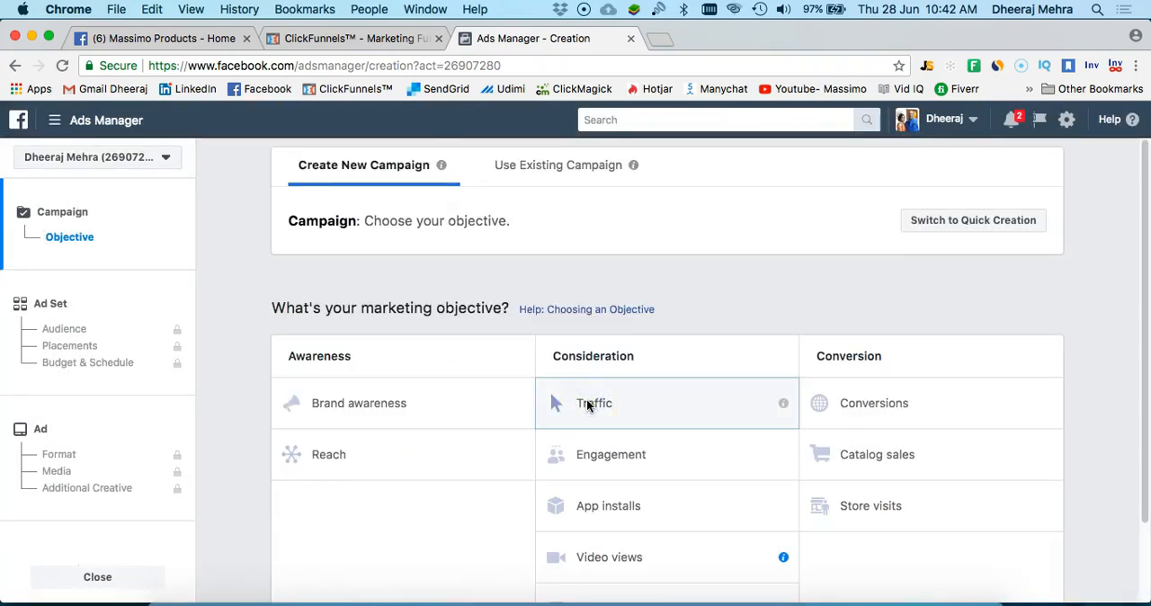
Name the campaign "Age- 21-55, Business owners, Self employed, Online Gurus, Software, Asia, US, UK Australia" and continue to the ad set
scroll(590, 395, "down", 3)
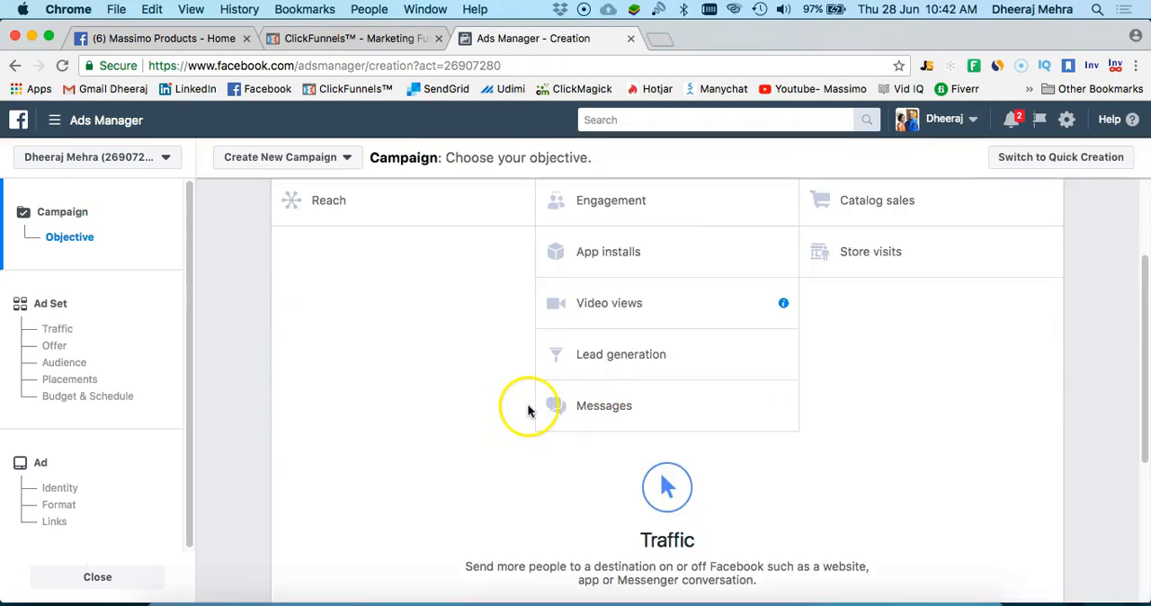
scroll(629, 391, "down", 4)
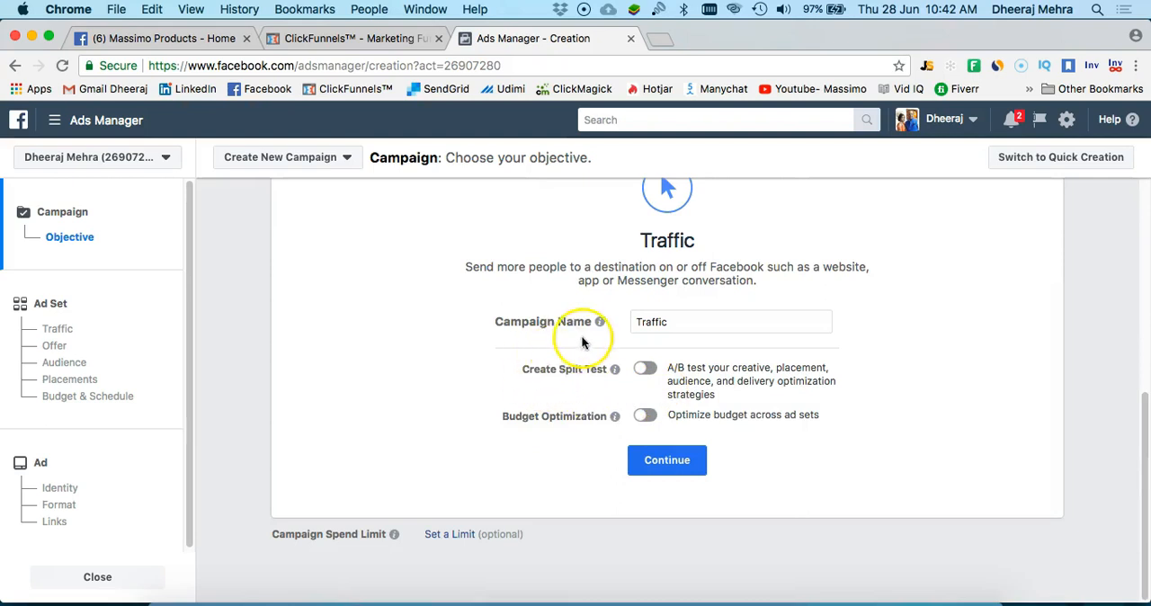
left_click_drag(673, 327, 635, 317)
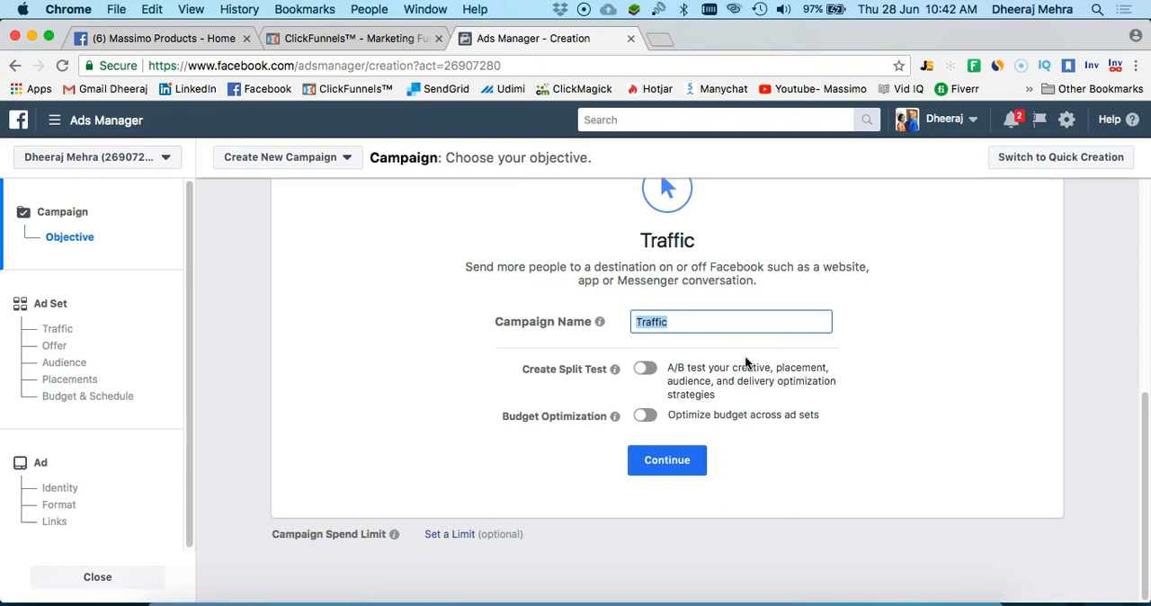
type("Age- 21-55, Business")
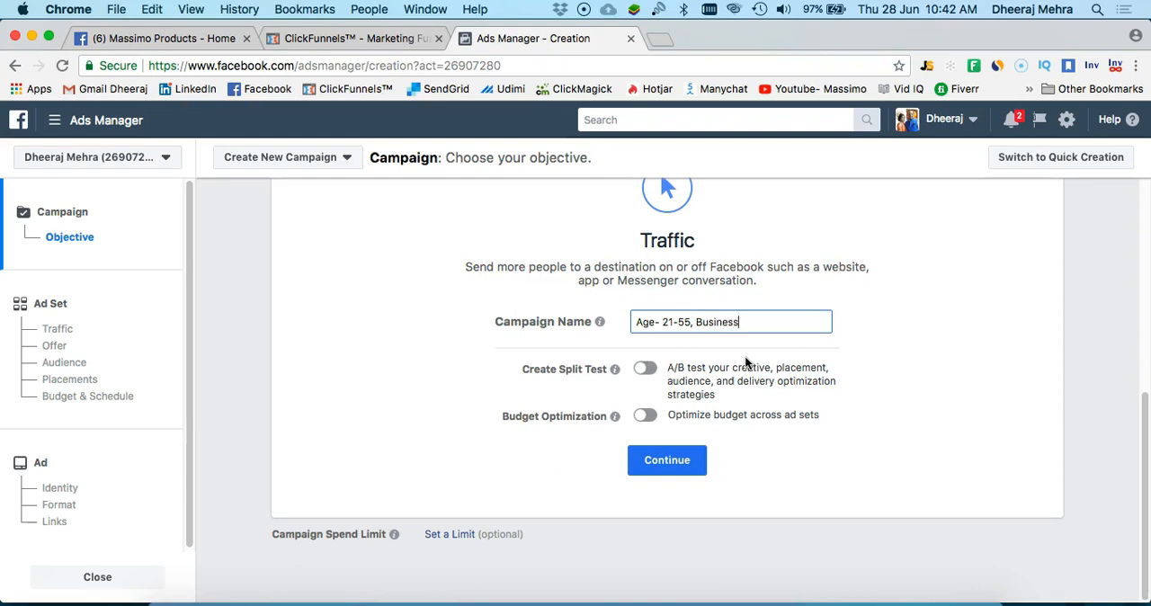
type(" owners, Self employed,")
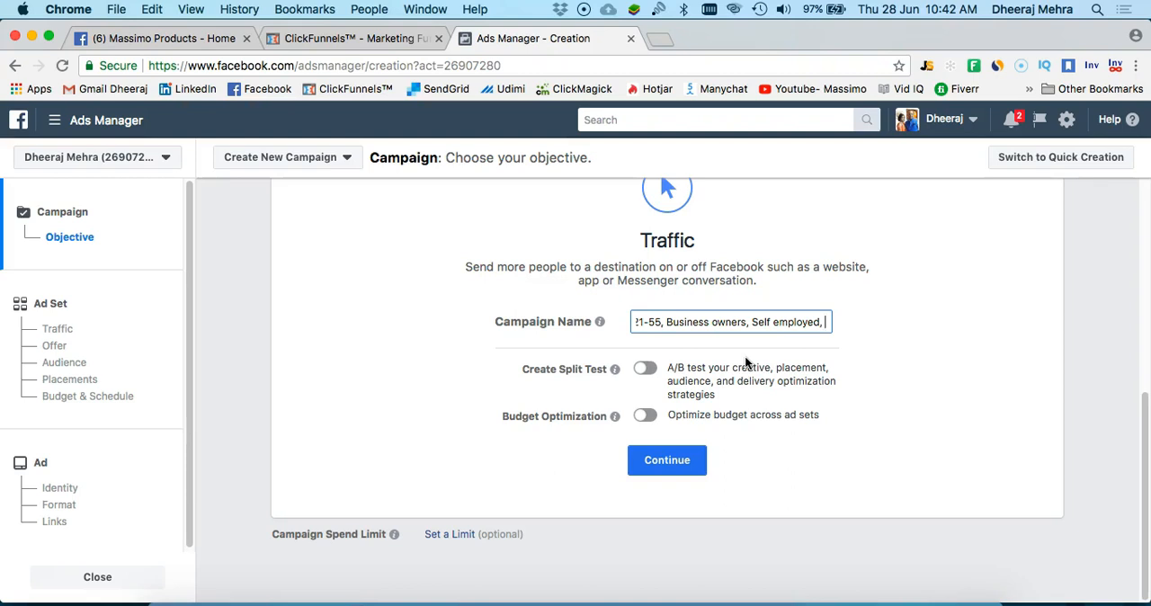
type(" Online Gurs")
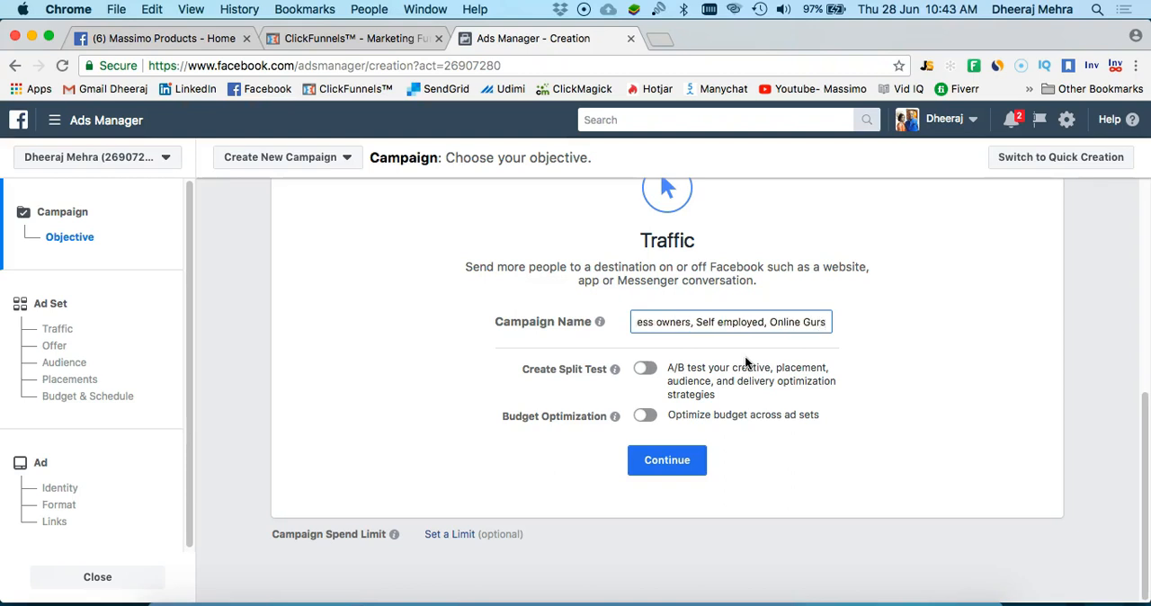
key("BackSpace")
type("us,")
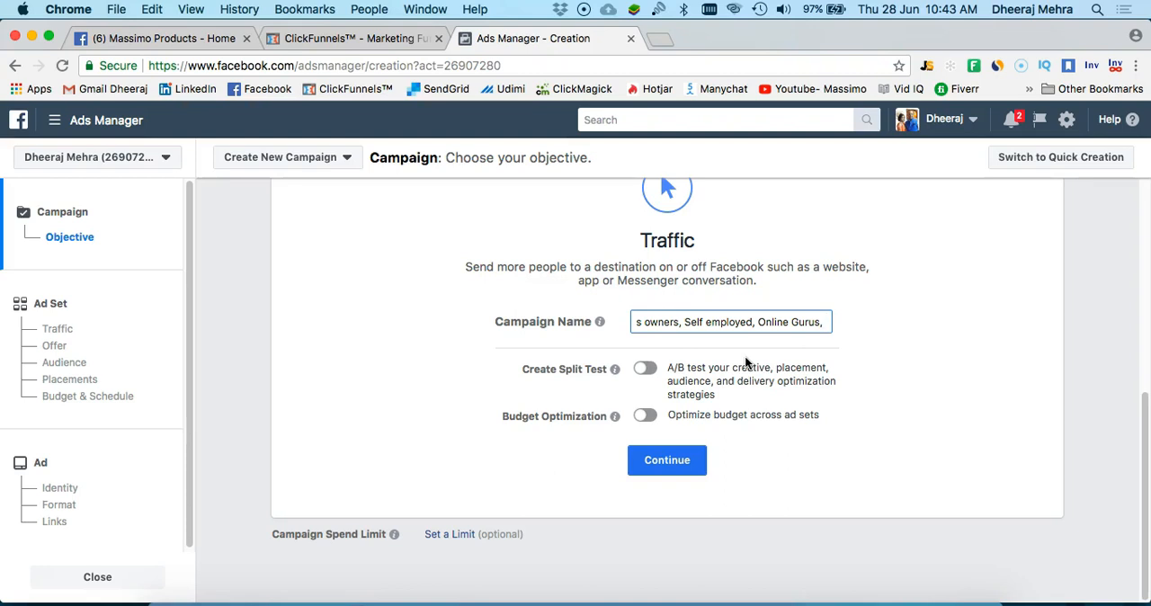
type("Software")
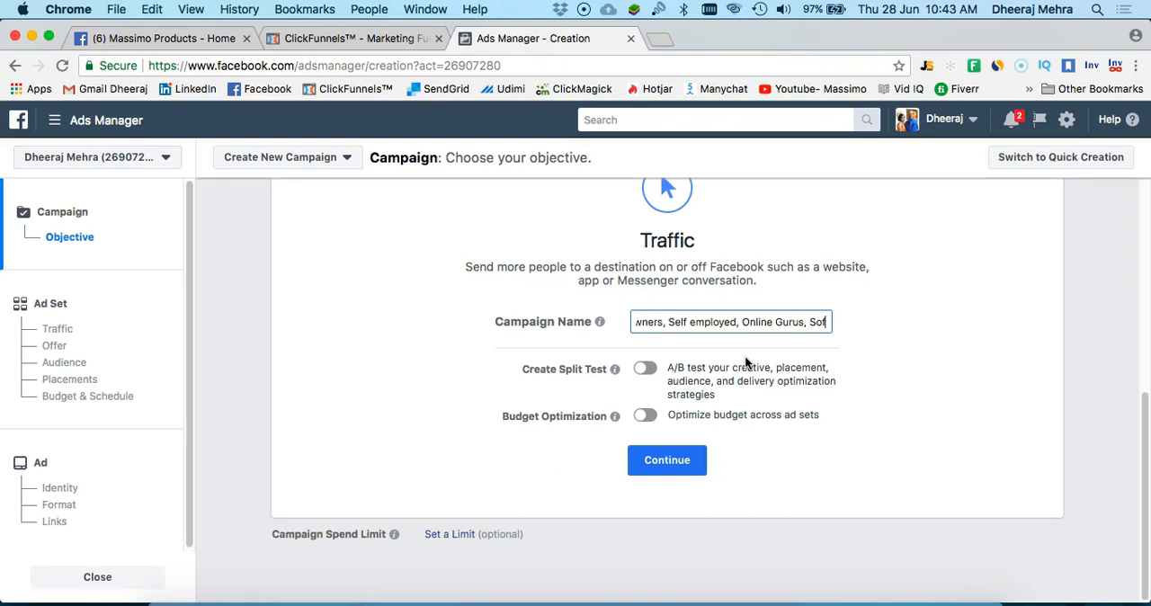
left_click(726, 329)
type(", ")
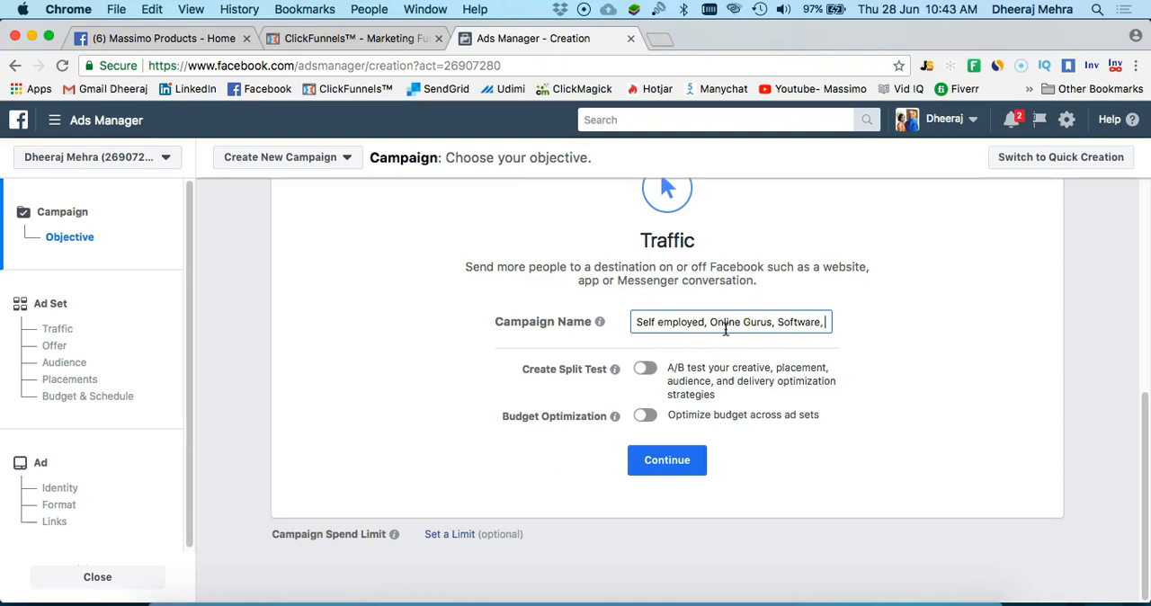
type("Asia,")
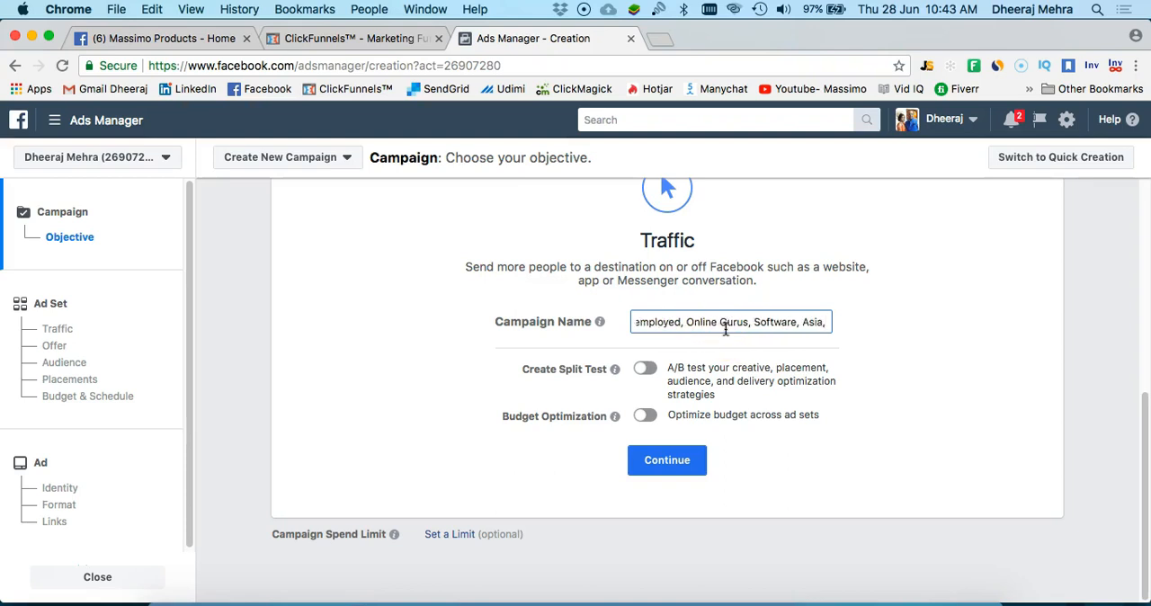
type(" US, ")
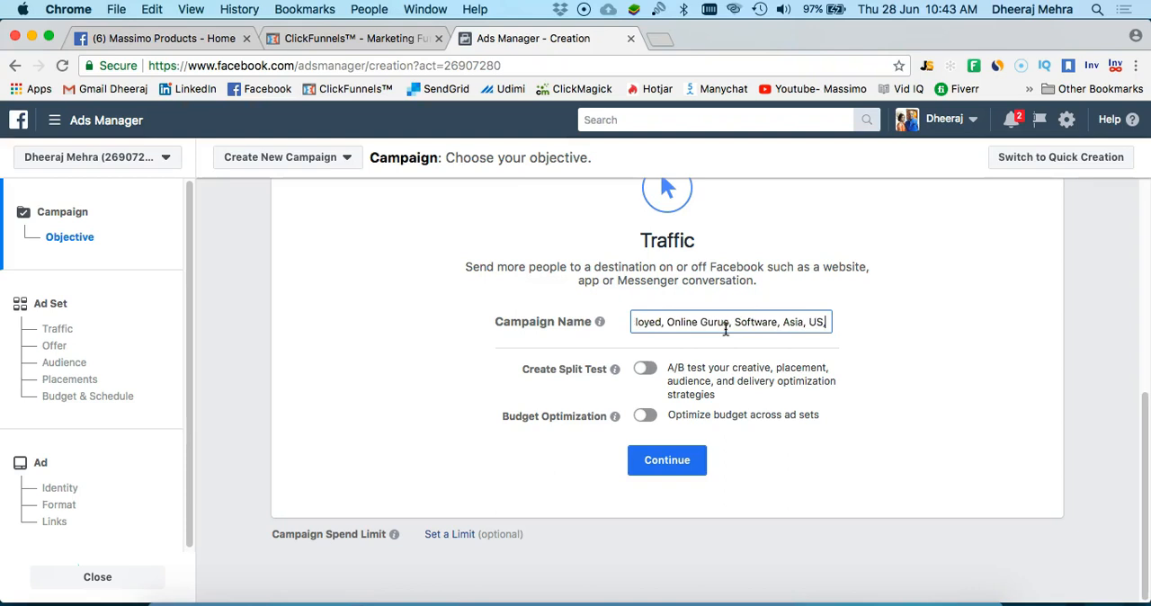
type("UK Au")
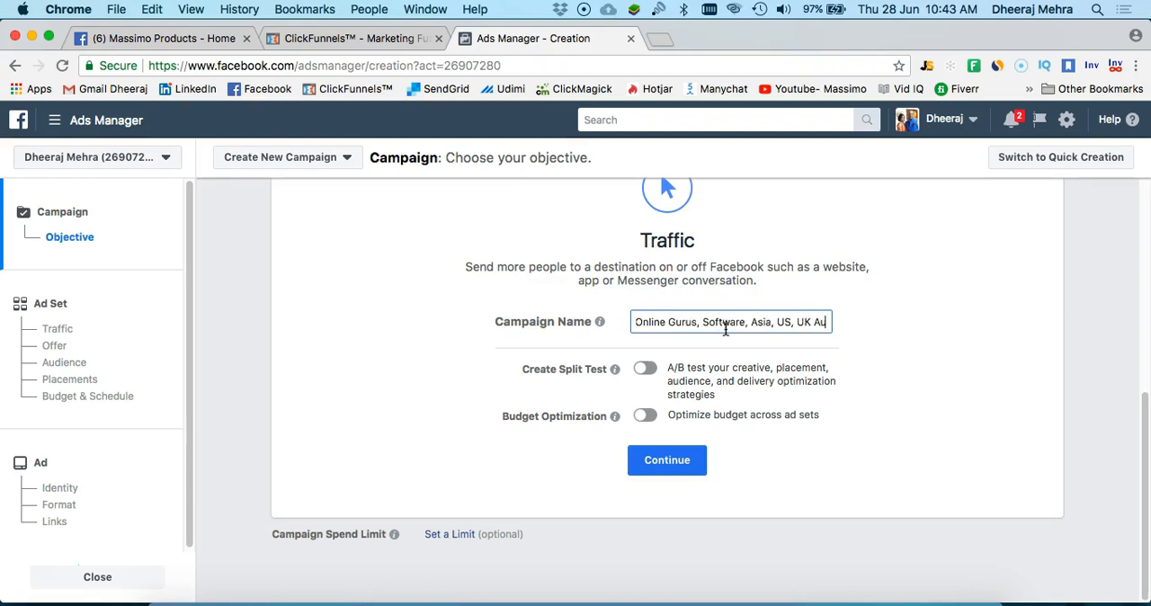
type("strala")
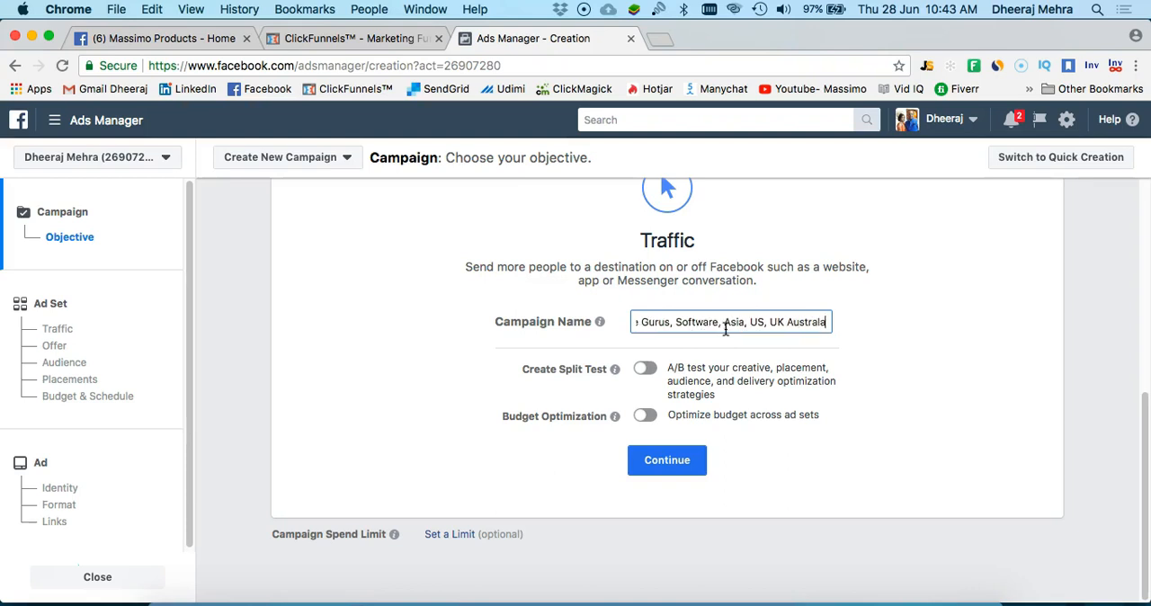
key("BackSpace")
type("ia")
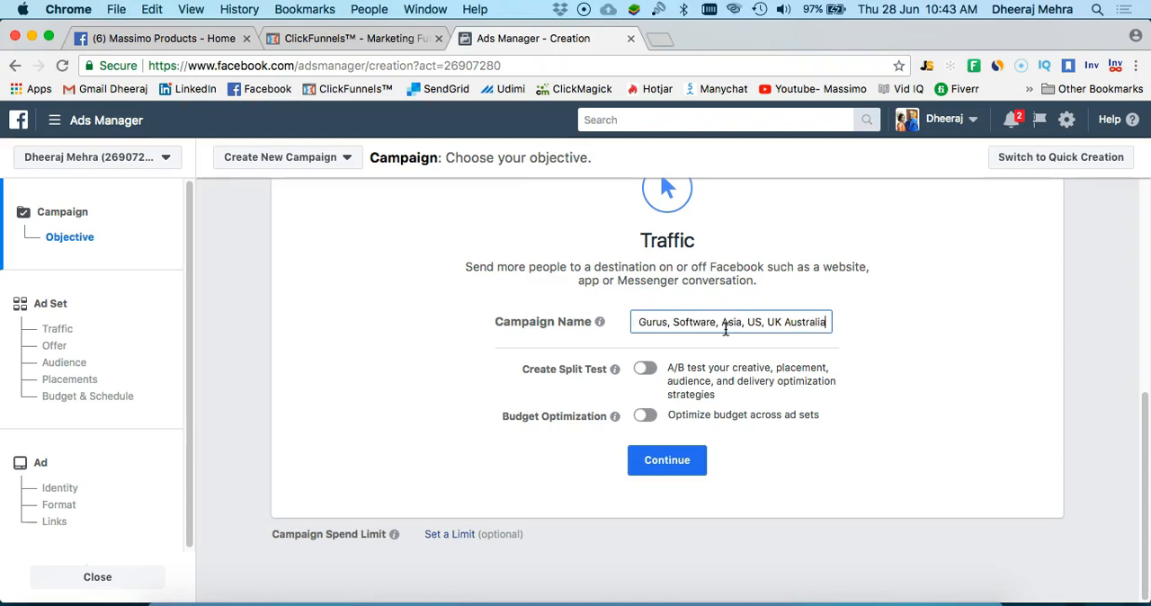
left_click(673, 464)
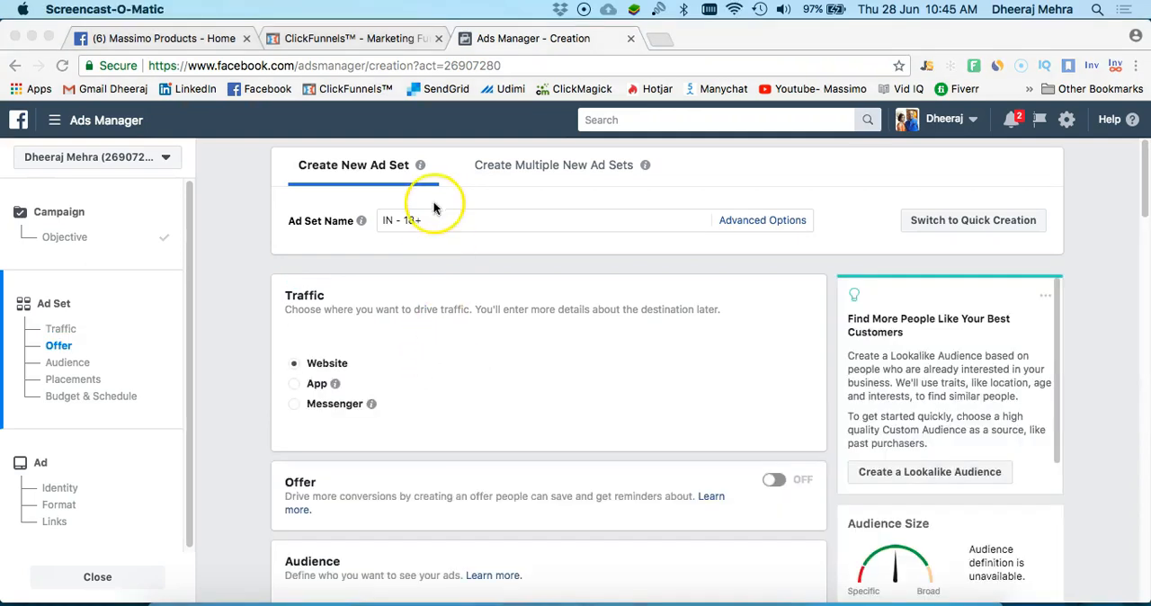
Rename the ad set as "US, UK, ASIA, Business Owners, Online Gurus, Software 21-25"
left_click(430, 217)
left_click_drag(431, 219, 378, 219)
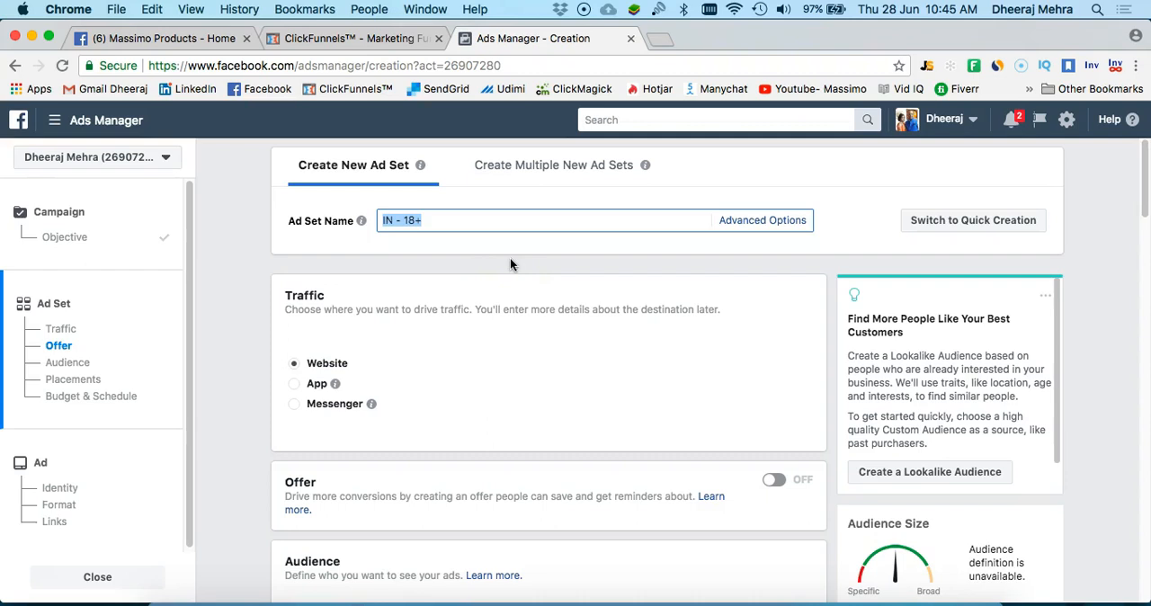
type("US, UK, ASIA, ")
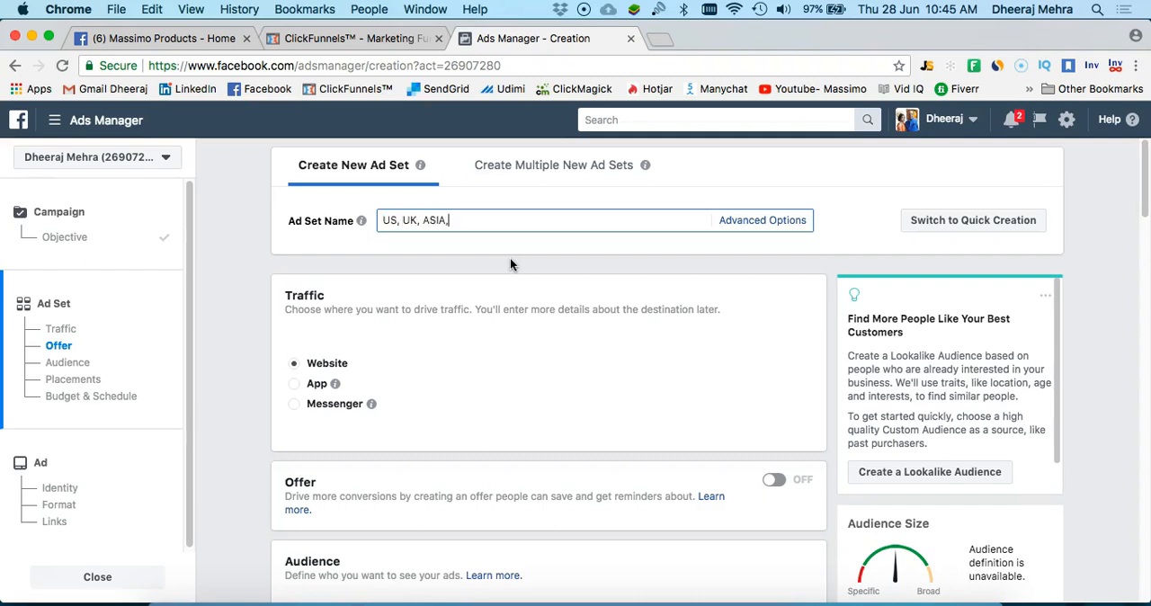
type("Business Owners, Online Gurusm")
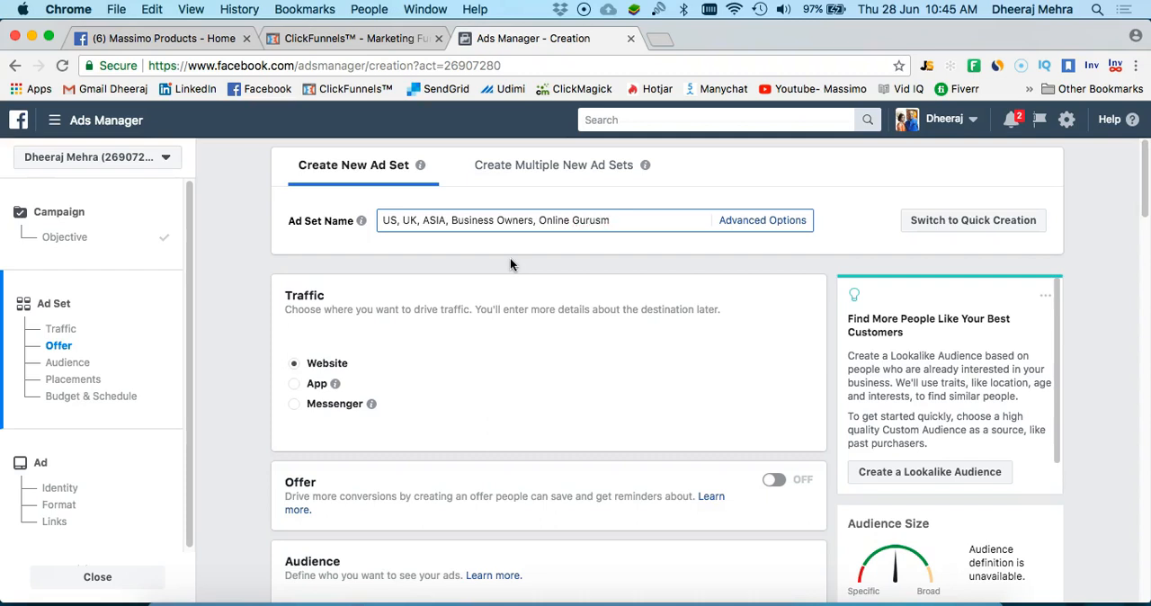
key("BackSpace")
type(", Software")
left_click(543, 267)
type("21-25")
Look over the ad set's traffic, offer and audience settings, including the custom audience field and the list of saved audiences
scroll(393, 334, "down", 1)
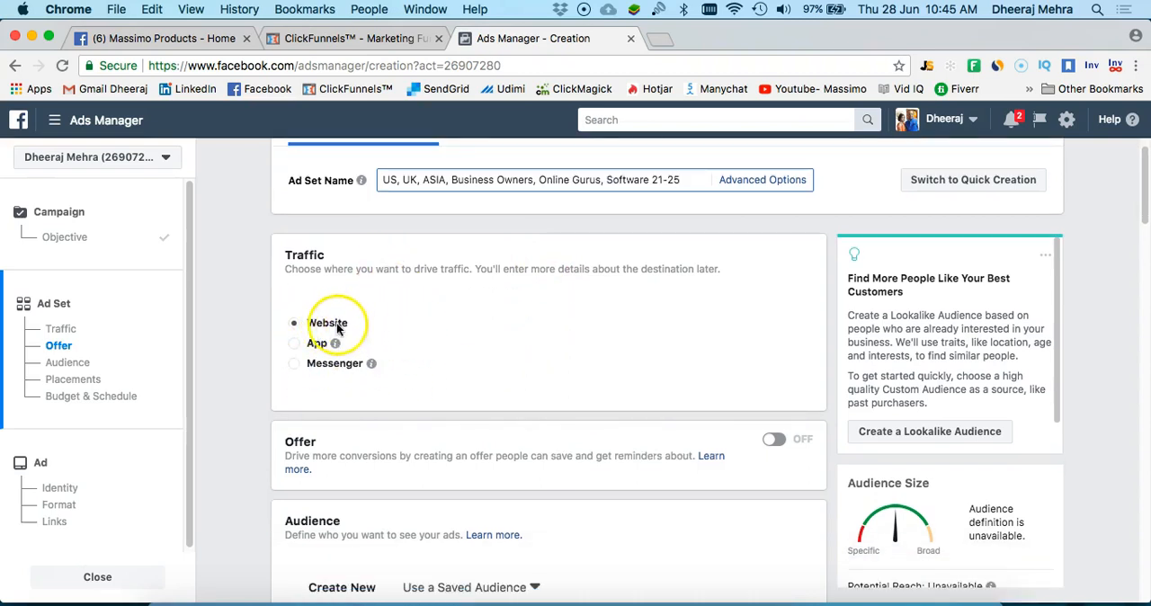
scroll(414, 351, "down", 3)
scroll(414, 353, "down", 3)
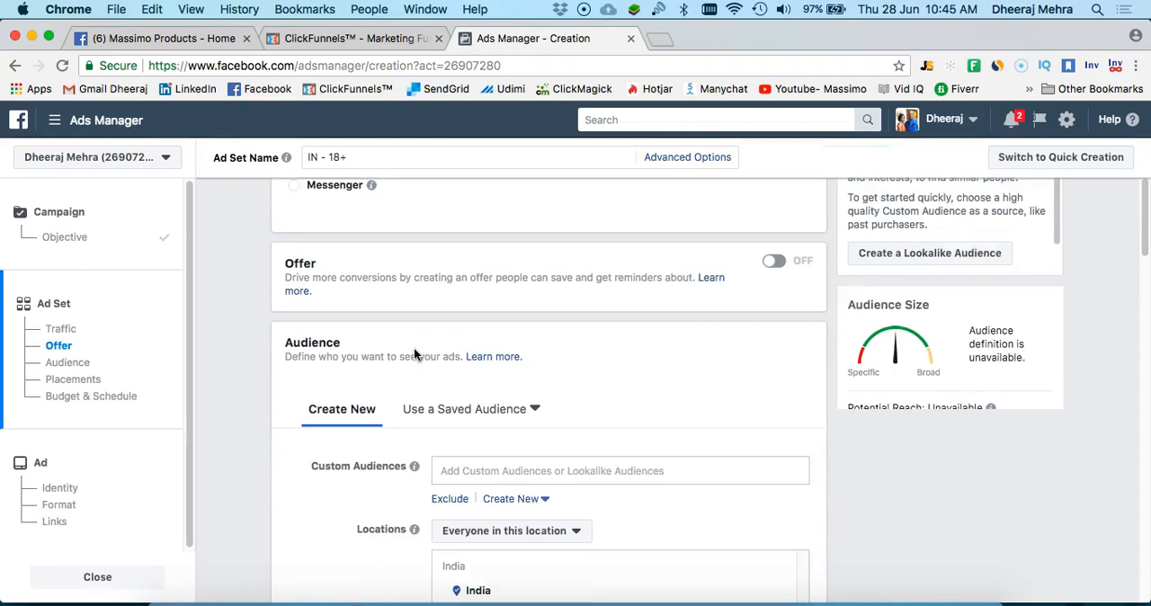
scroll(411, 351, "down", 5)
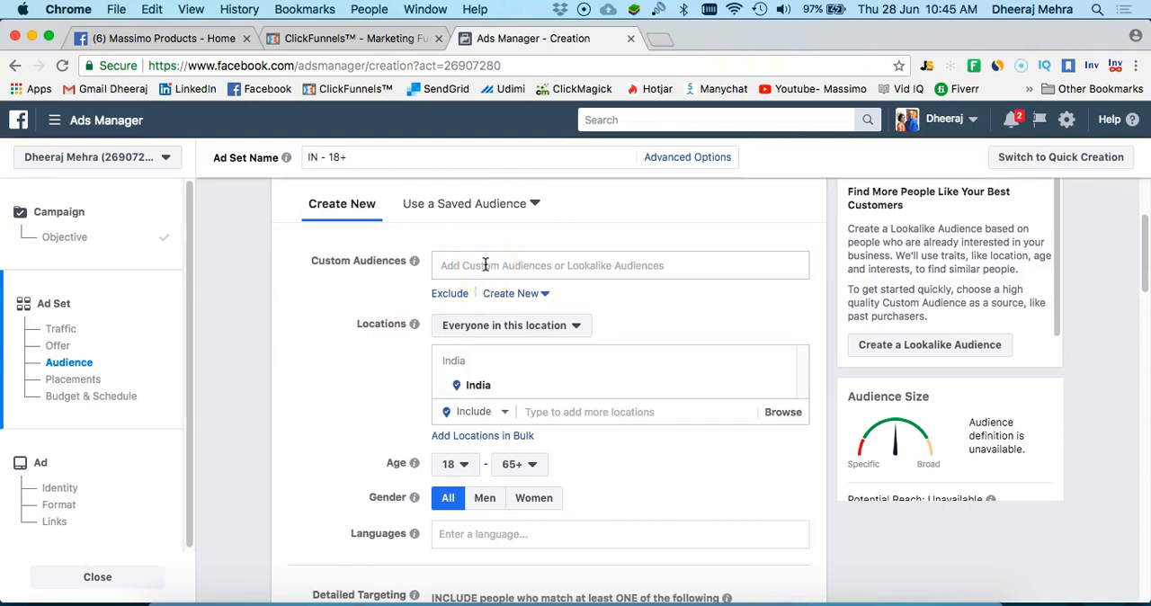
left_click(484, 264)
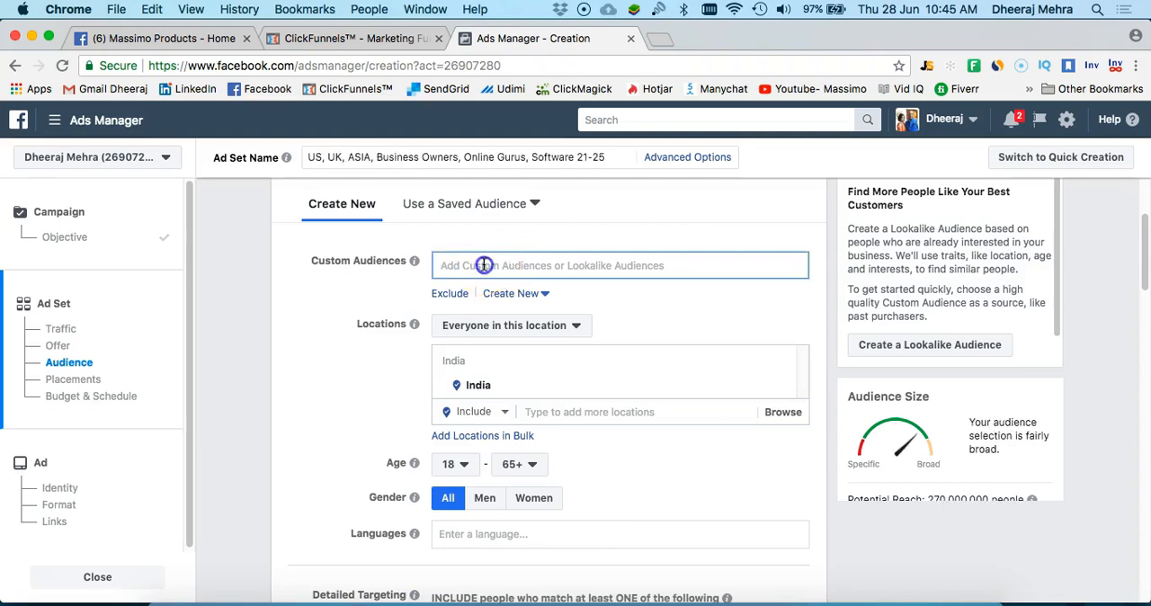
left_click(504, 207)
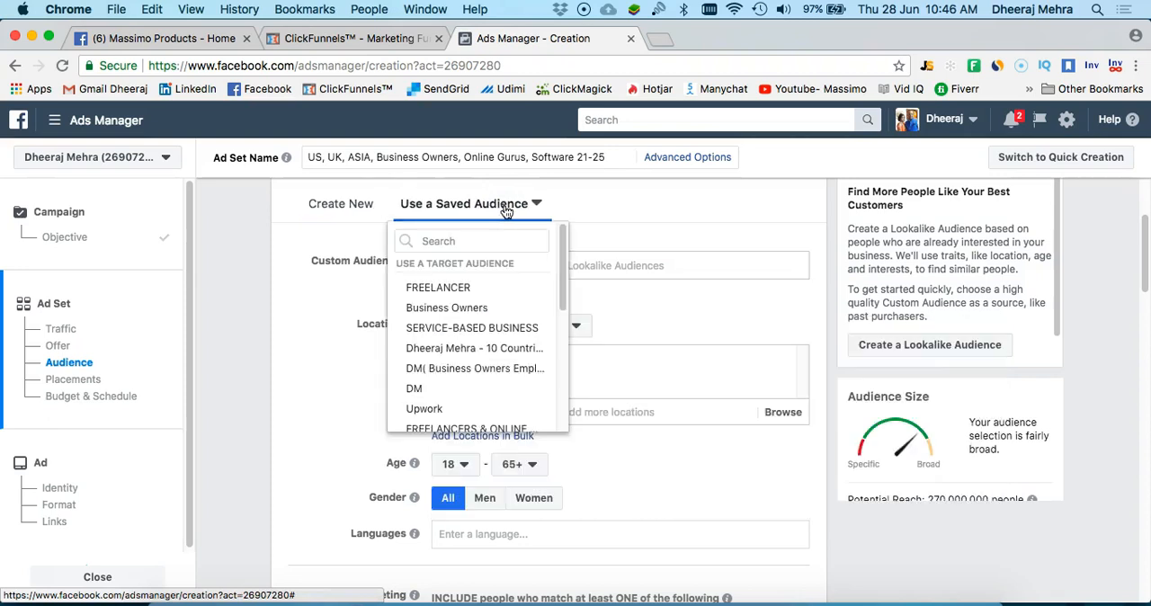
mouse_move(479, 357)
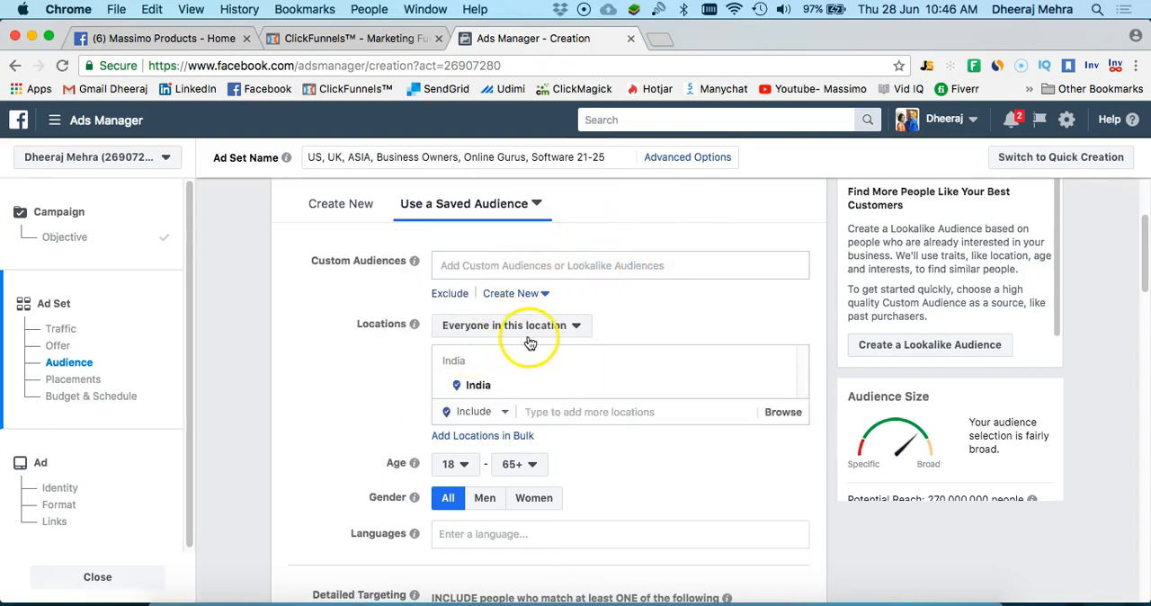
Add the United Kingdom and the United States as included locations for the audience
scroll(523, 340, "down", 3)
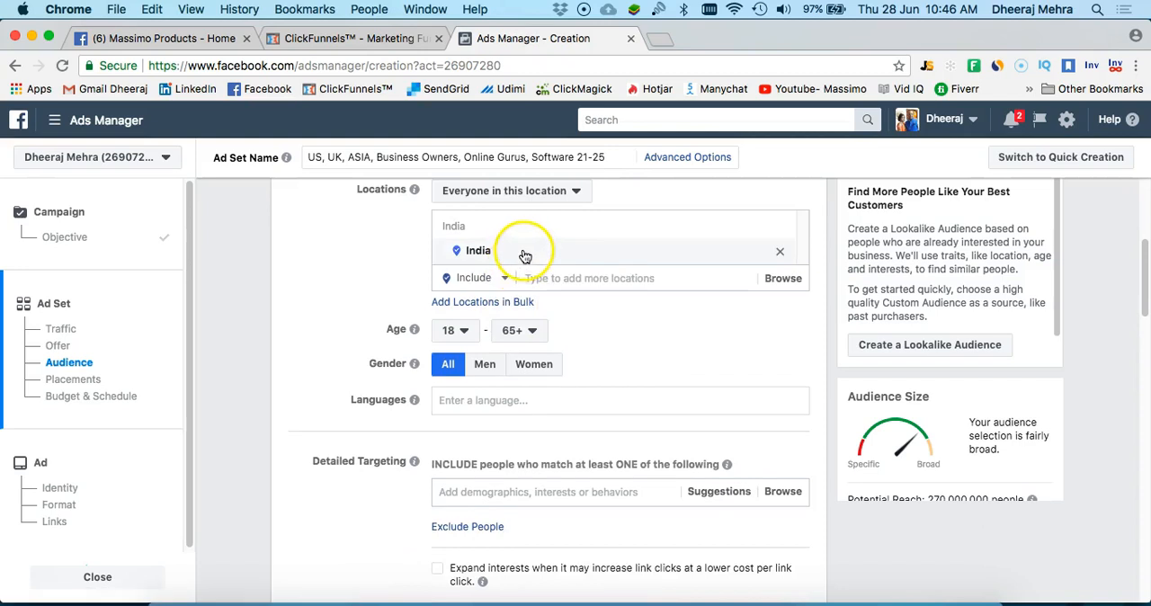
left_click(505, 278)
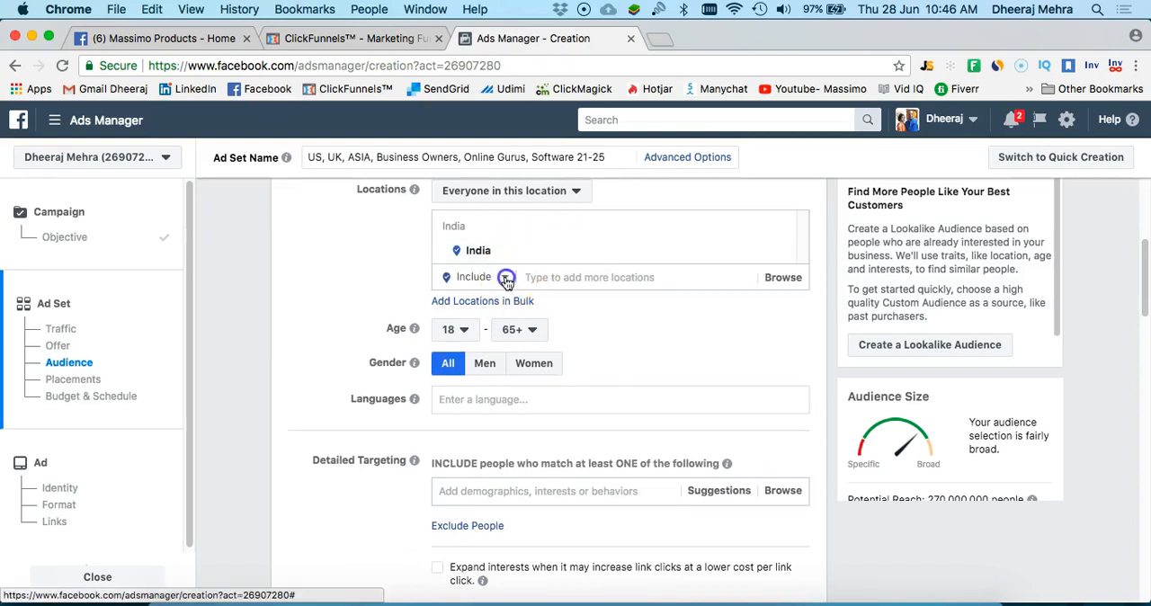
left_click(564, 277)
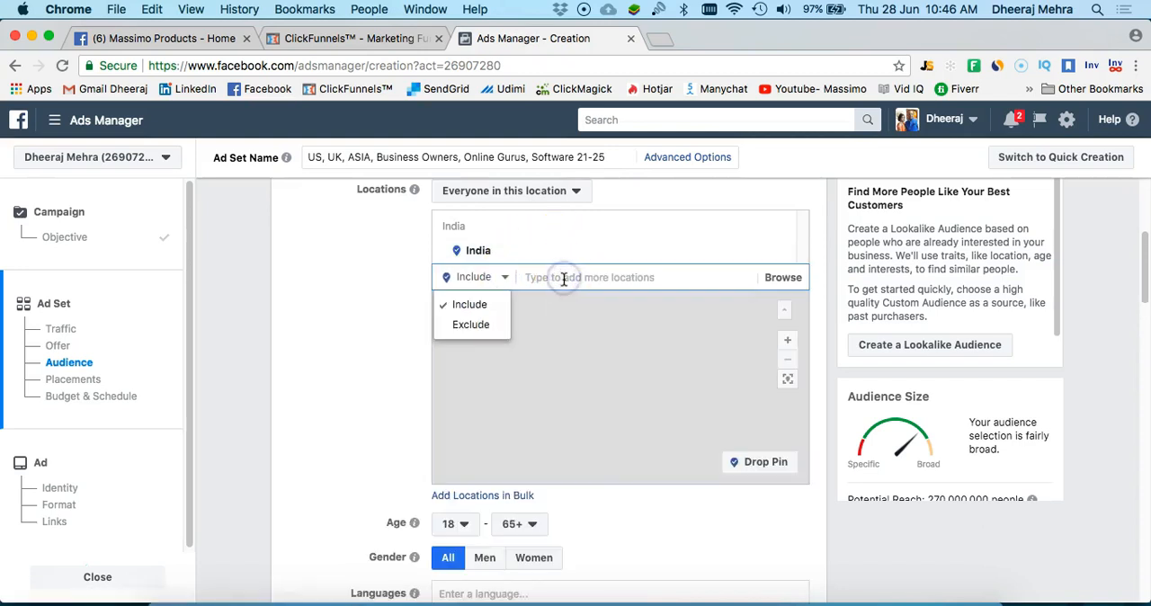
left_click(562, 276)
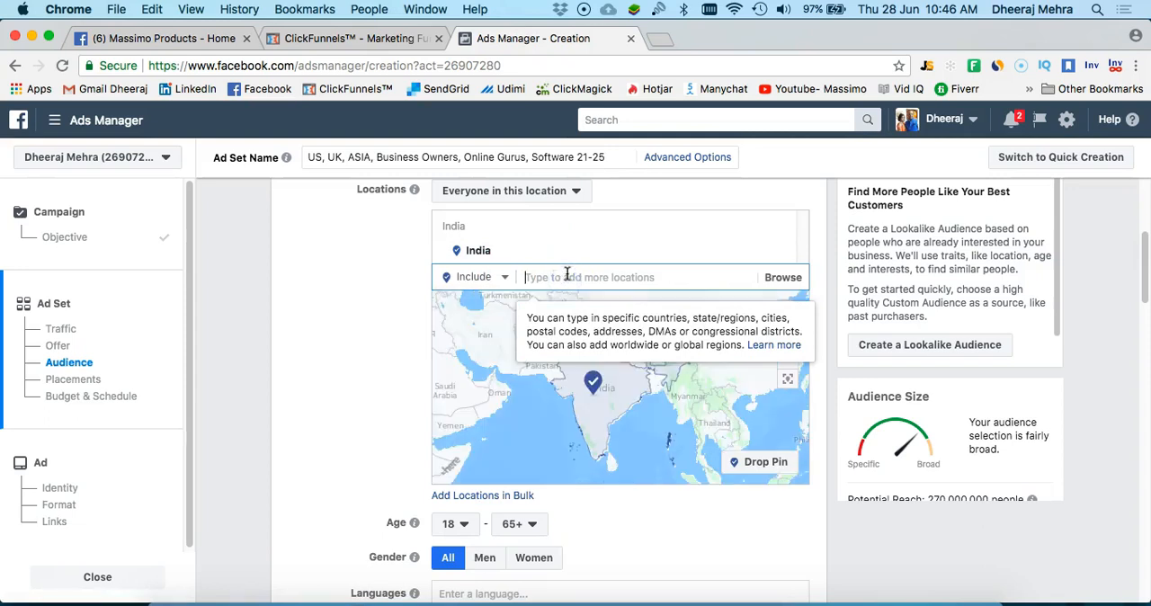
type("US")
key("BackSpace")
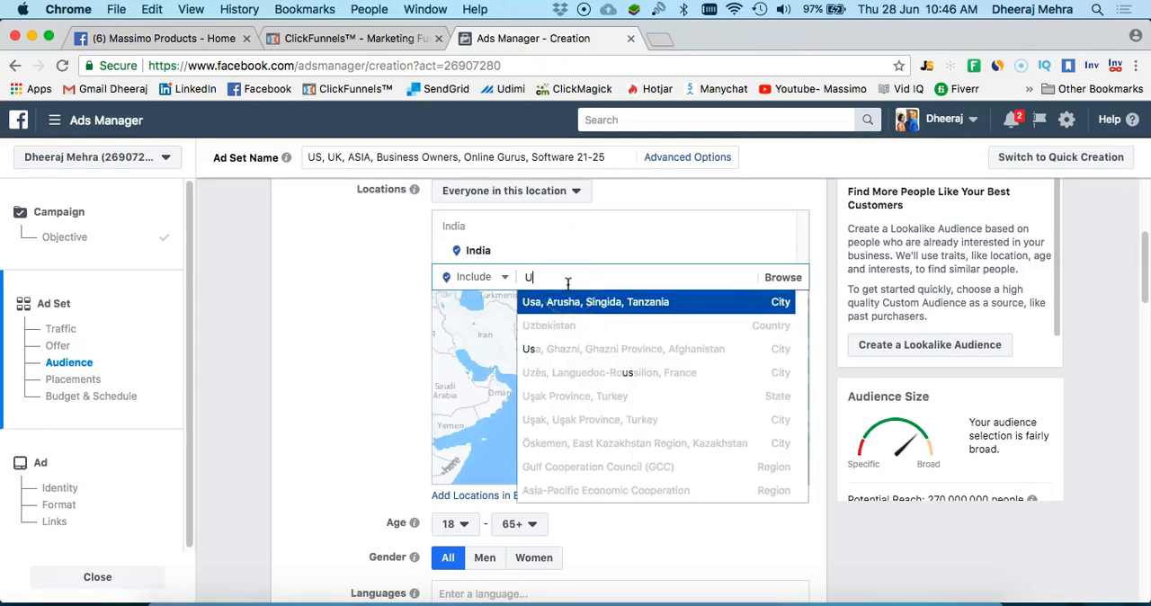
type("nited")
left_click(575, 302)
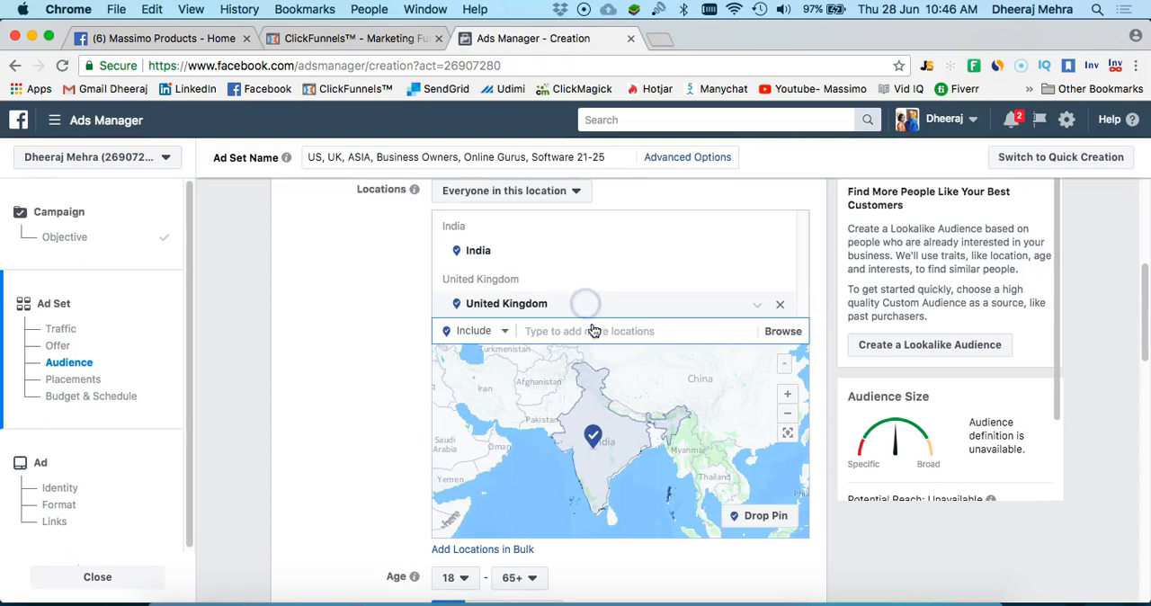
type("United States")
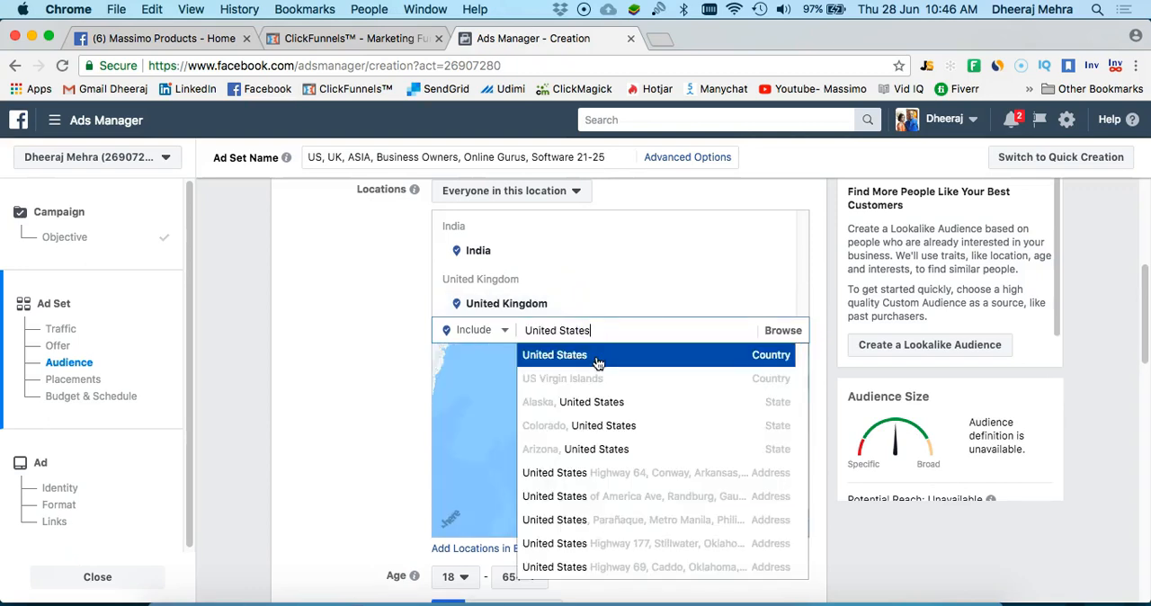
left_click(597, 358)
Add the countries Singapore, Philippines and Australia to the audience's included locations
left_click(583, 385)
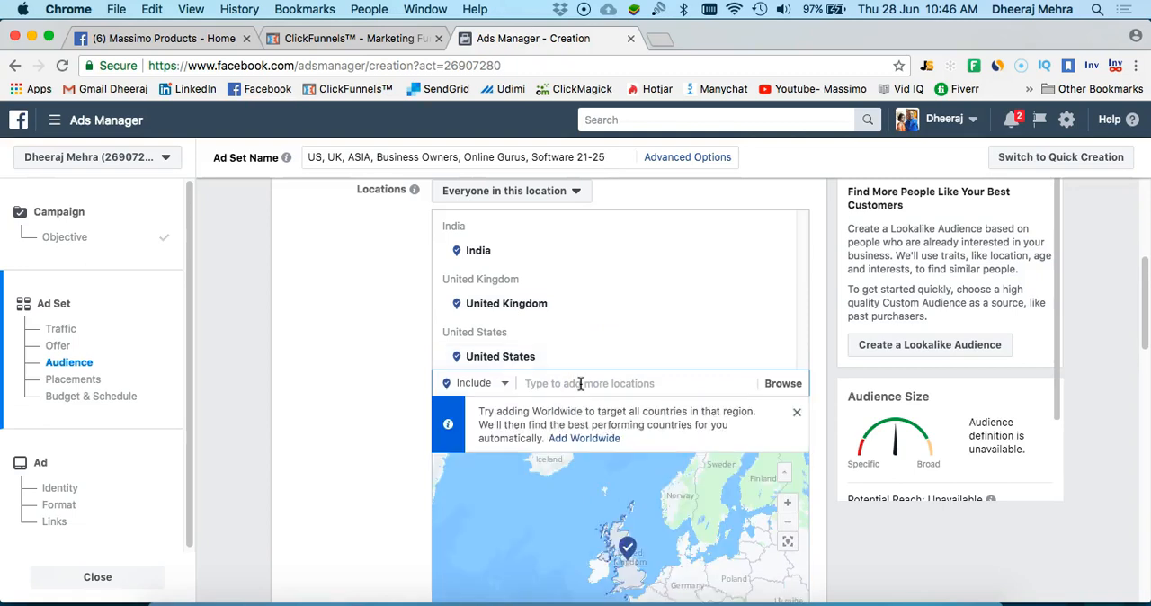
type("Singapore")
left_click(558, 416)
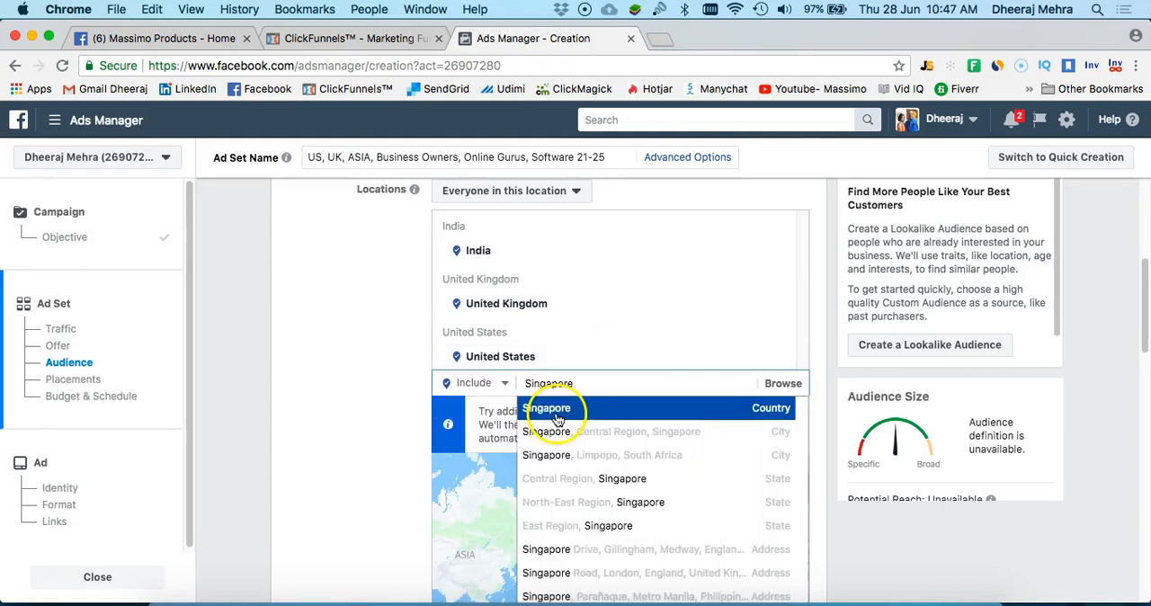
left_click(649, 437)
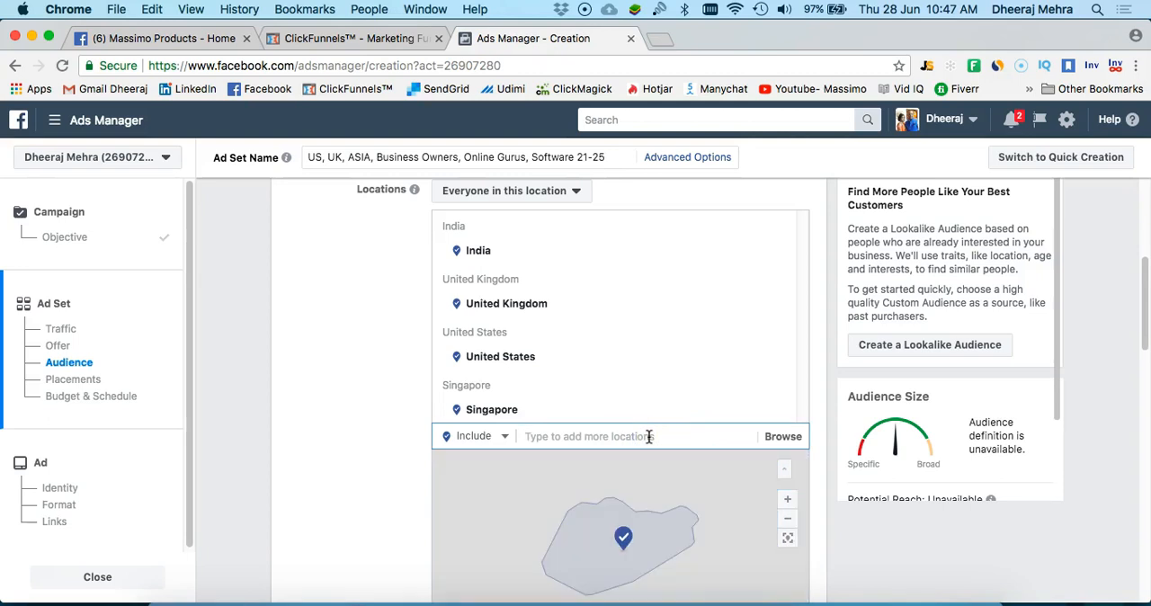
type("Phili")
left_click(635, 392)
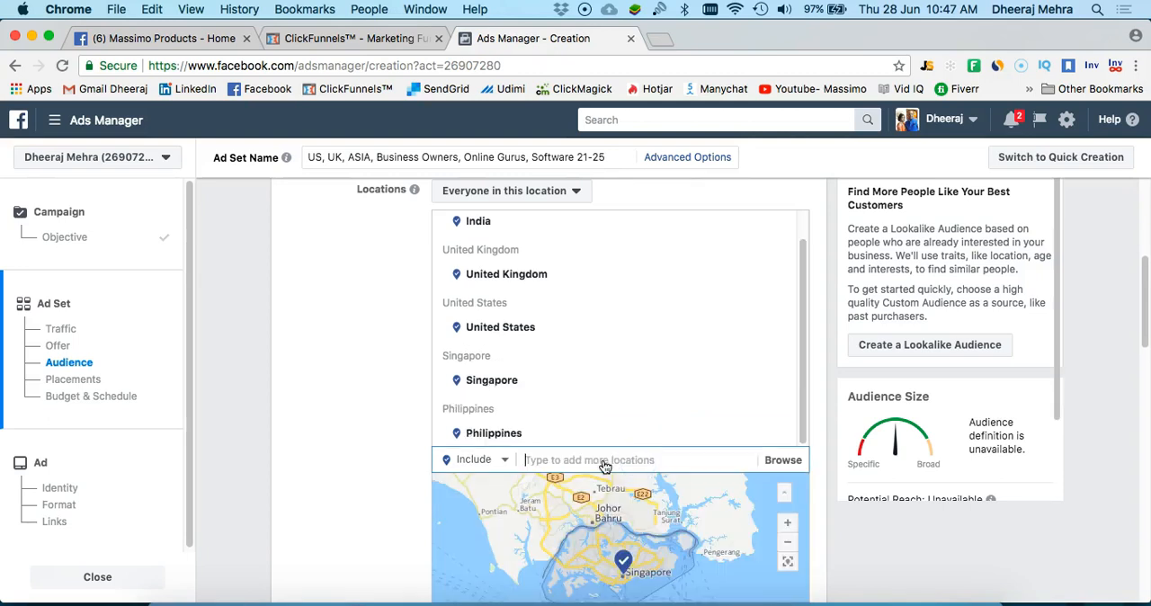
type("Austr")
left_click(638, 366)
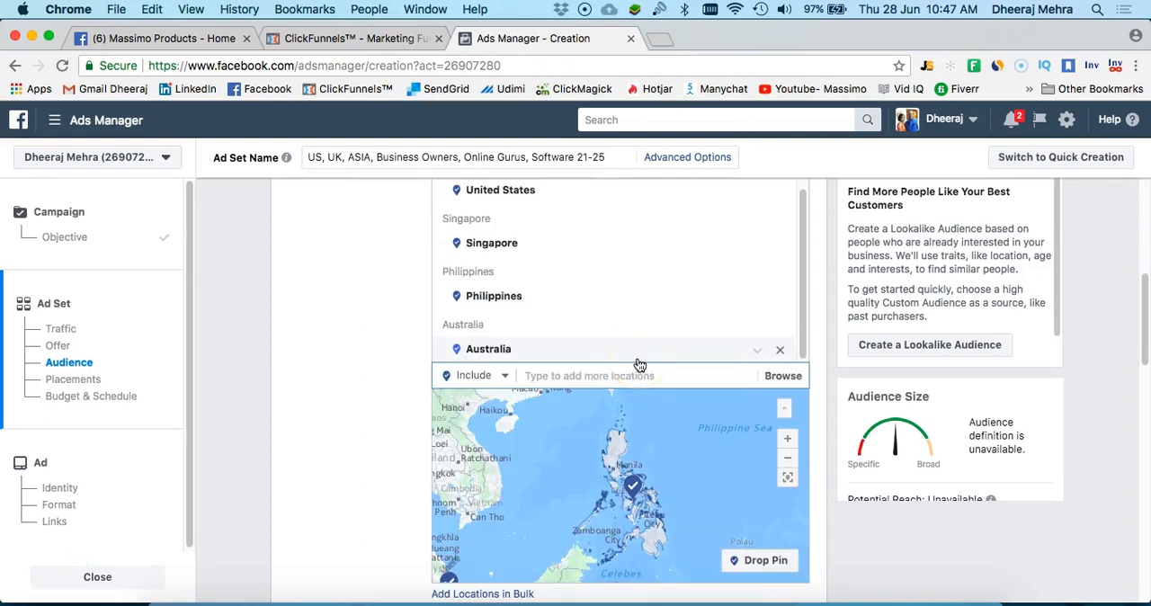
Check the planned countries on the "Create your own FB Ads" slide in PowerPoint and add Malaysia to the Ads Manager audience locations
left_click(591, 374)
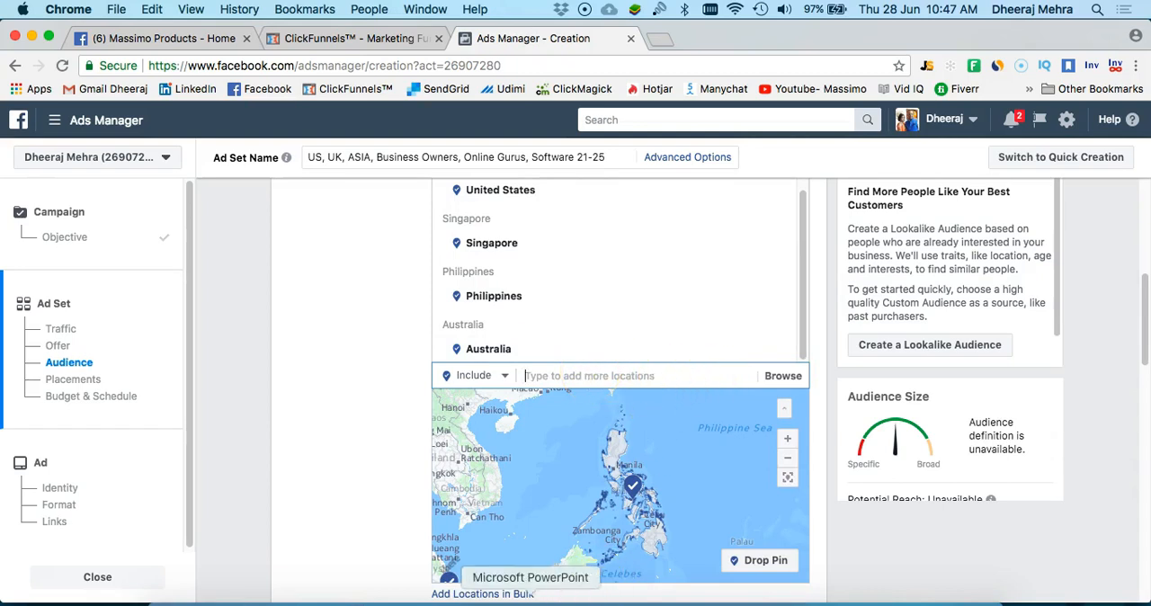
left_click(530, 597)
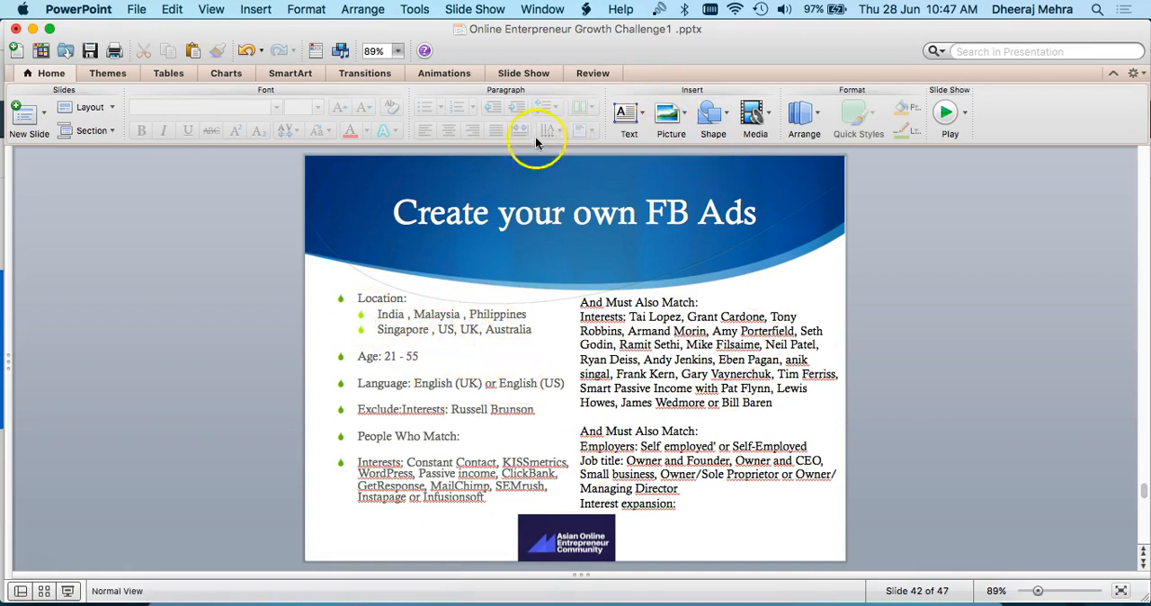
left_click(314, 598)
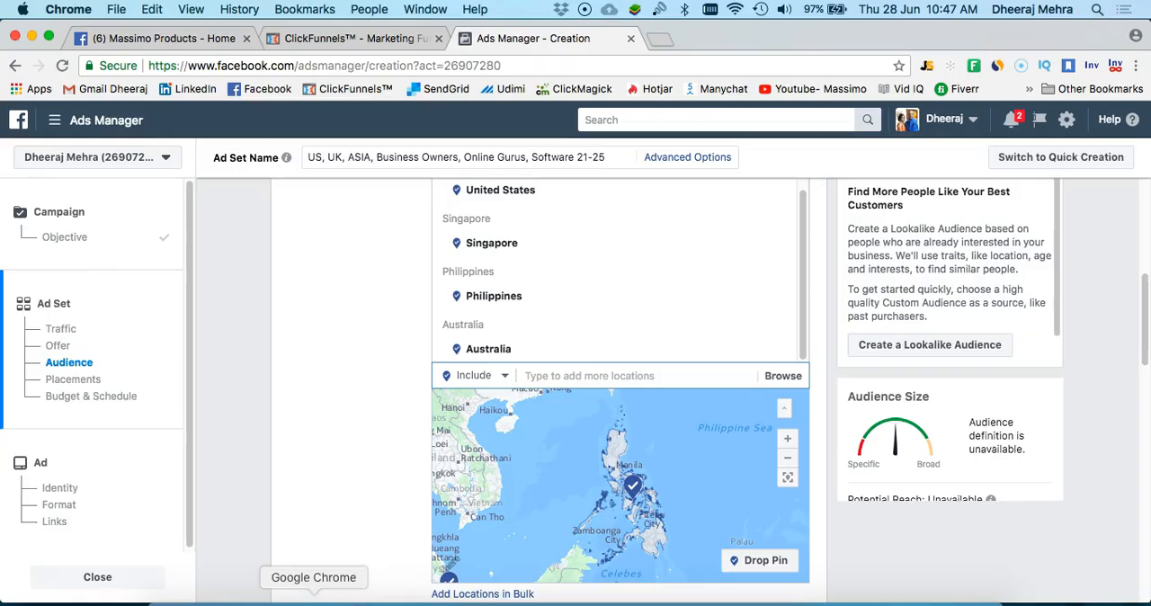
left_click(522, 377)
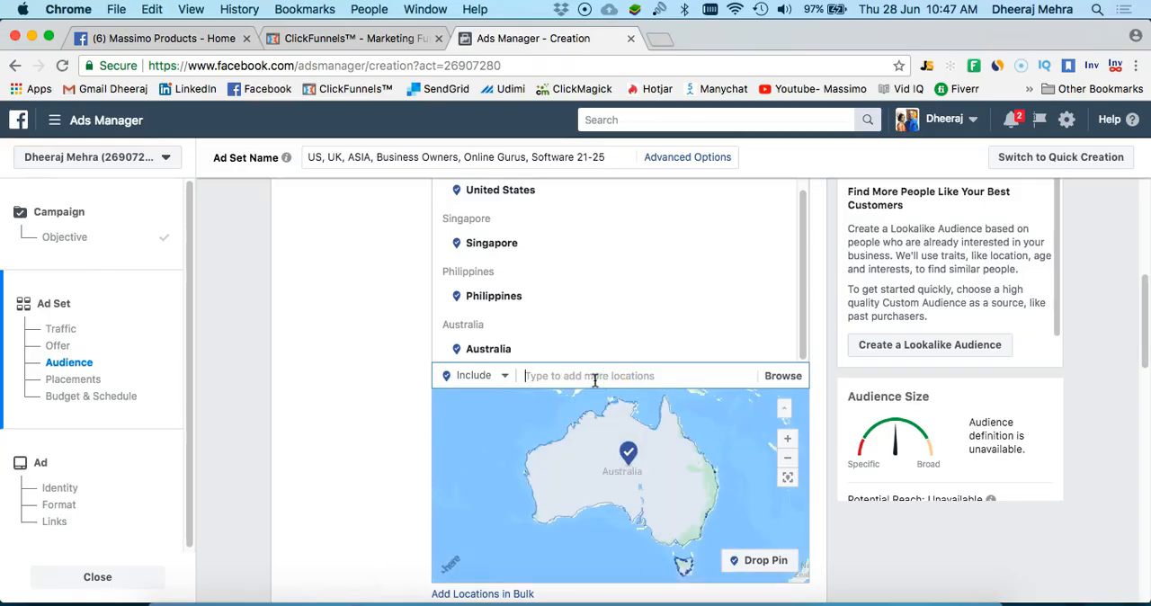
type("Malaysia")
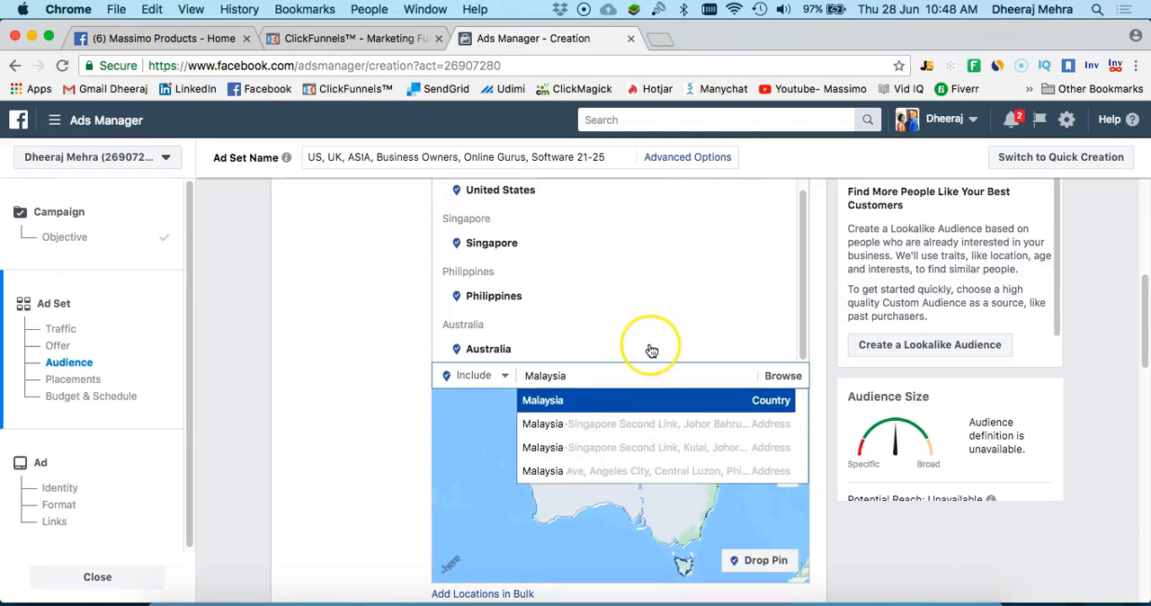
left_click(701, 396)
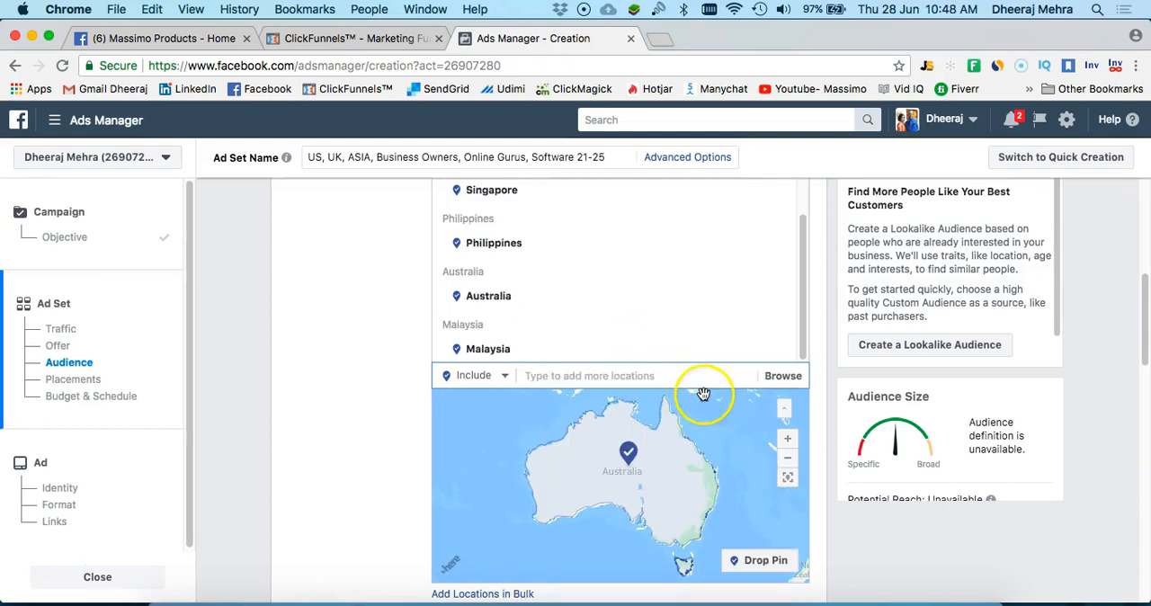
left_click(645, 334)
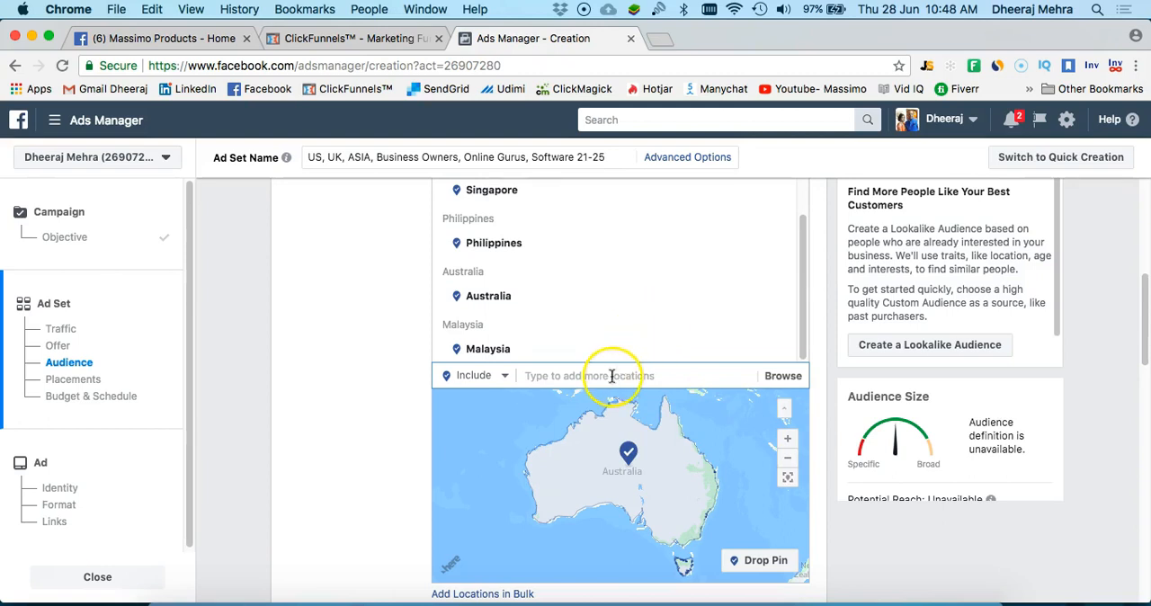
Set the audience's age range to 21 - 55
scroll(485, 297, "down", 4)
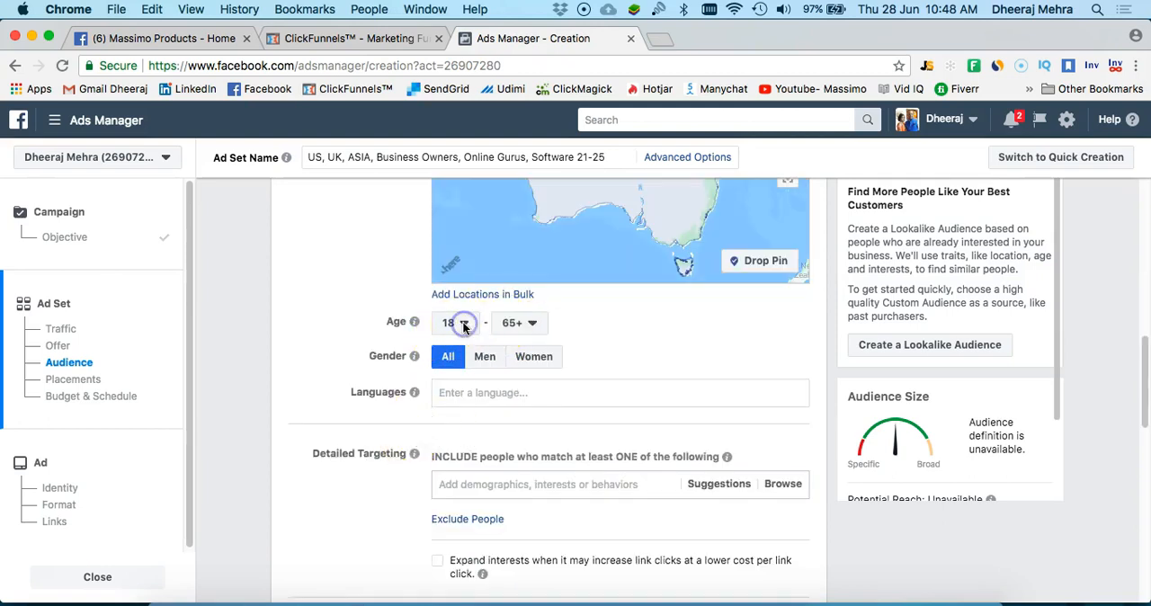
left_click(470, 250)
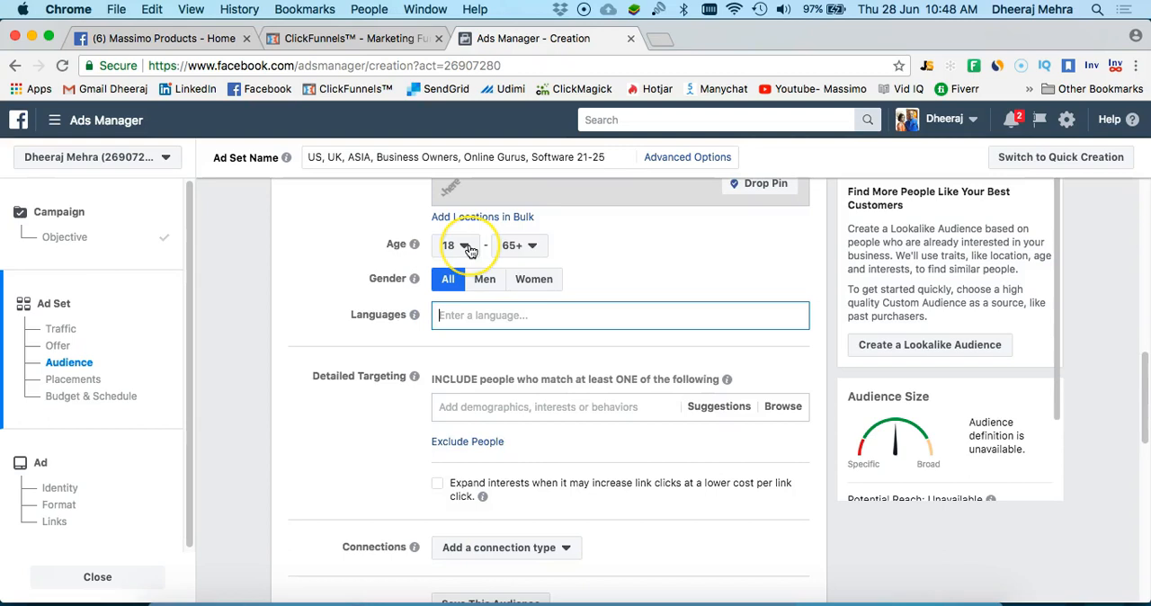
left_click(469, 250)
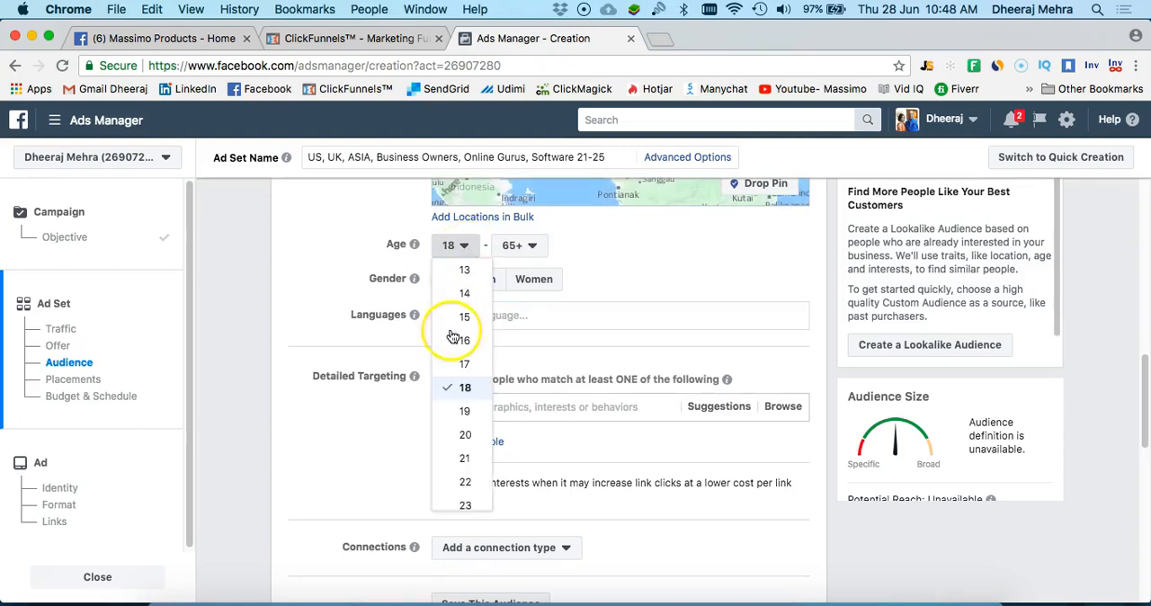
scroll(464, 423, "down", 1)
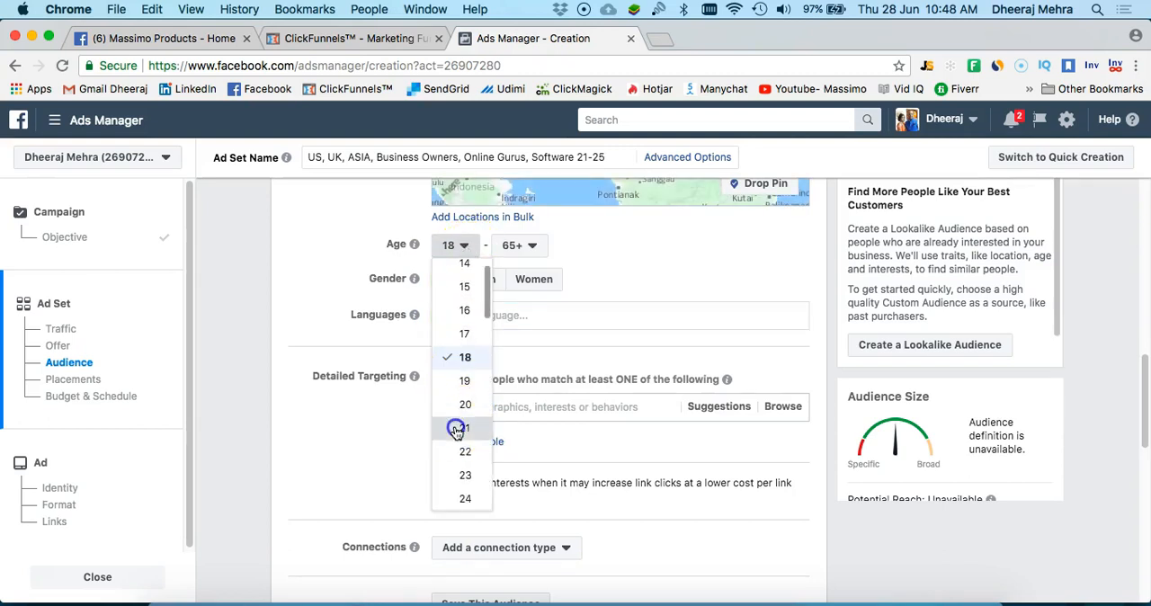
left_click(534, 246)
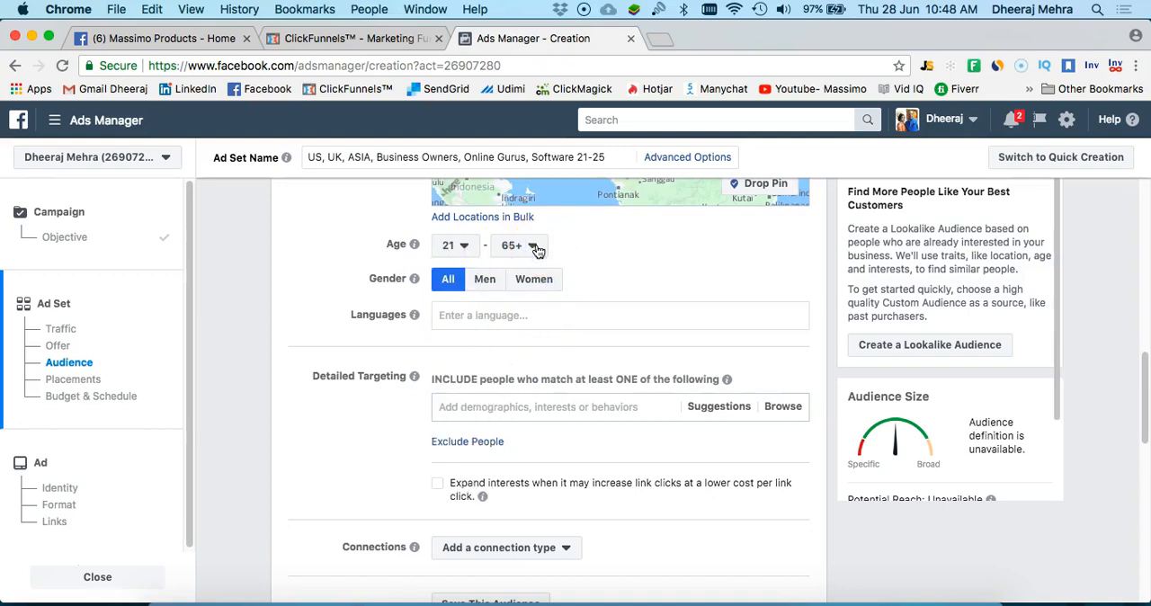
left_click(529, 266)
Set the audience's language to English (All)
left_click(523, 315)
type("En")
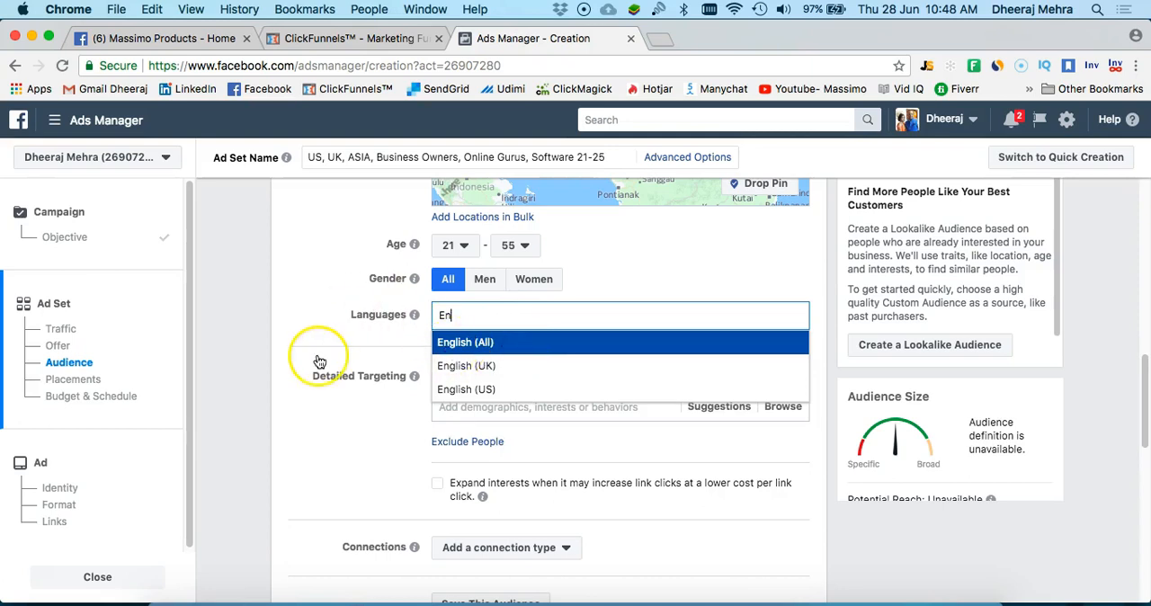
key("Return")
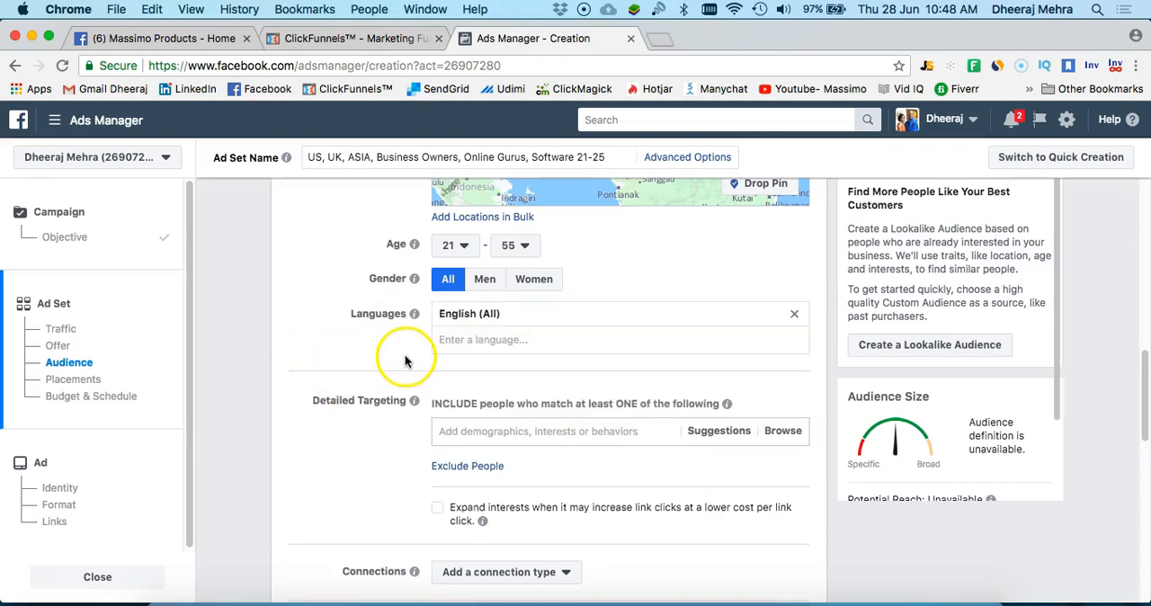
Include people whose employer is "Self employed'" in the audience's detailed targeting
scroll(405, 361, "down", 2)
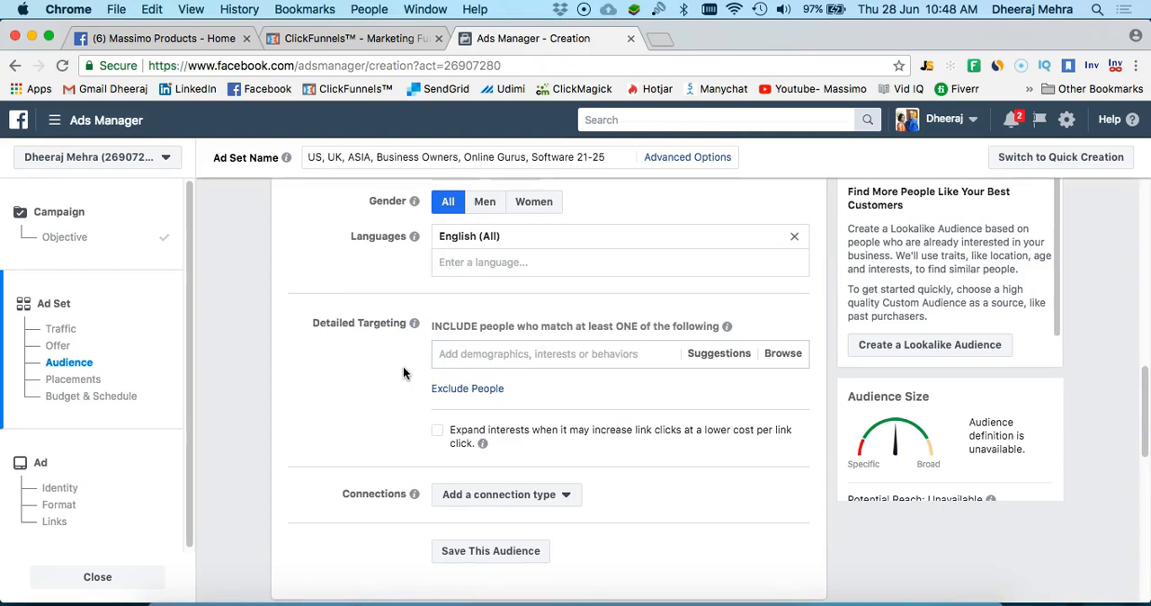
scroll(402, 373, "down", 1)
left_click(466, 314)
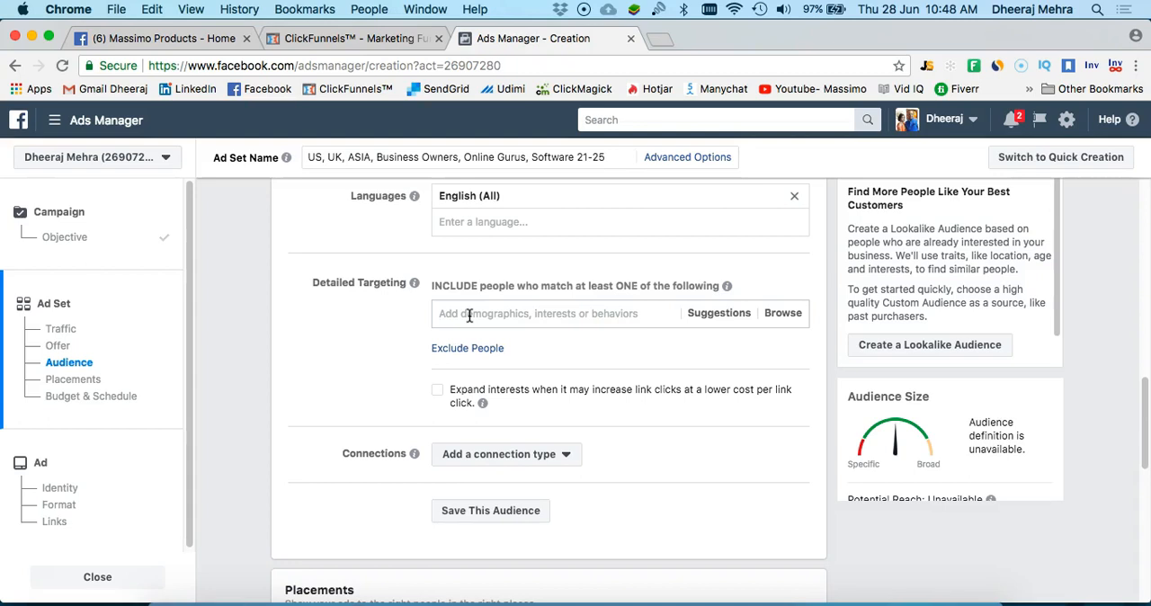
type("Self employed")
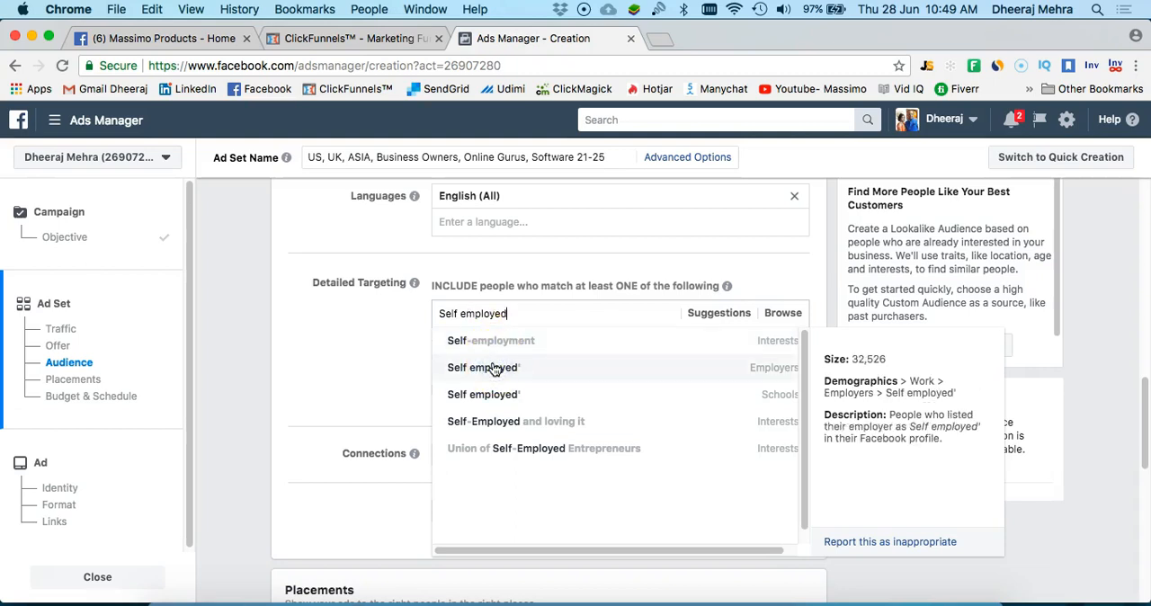
left_click(493, 369)
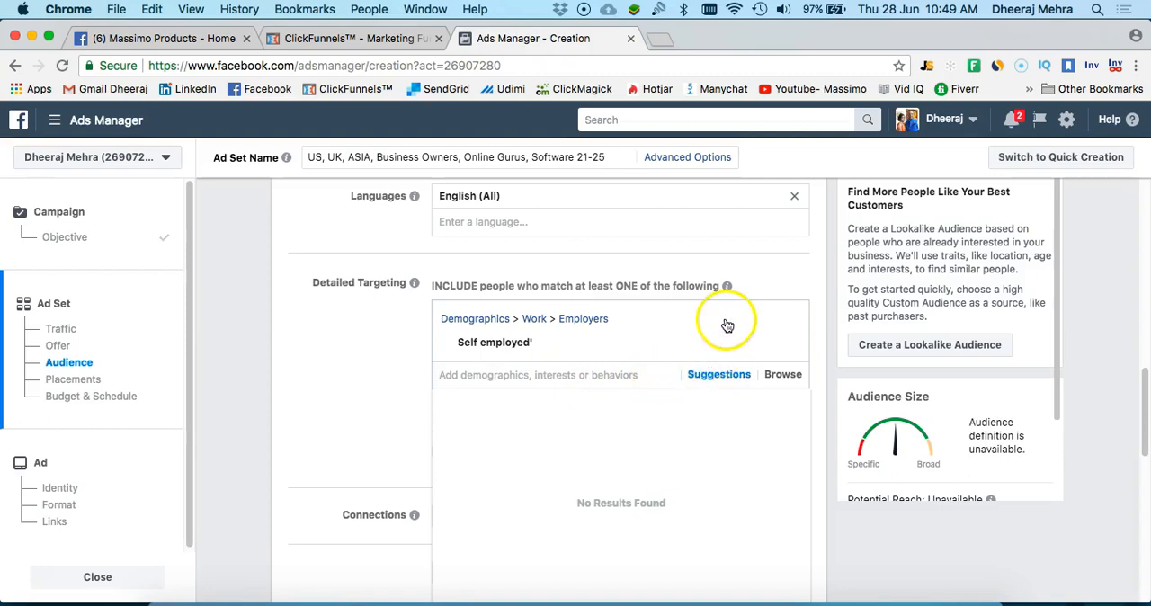
Add the suggested job titles "Owner and Founder" and "Owner/Manager/CEO" to the detailed targeting
scroll(714, 374, "down", 1)
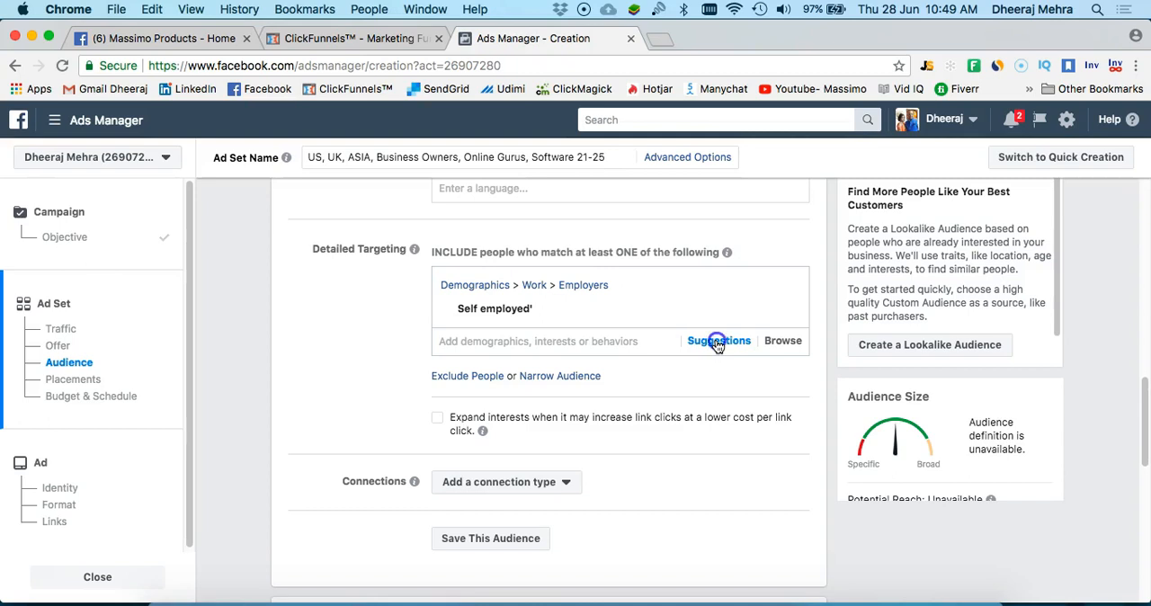
left_click(716, 343)
mouse_move(547, 368)
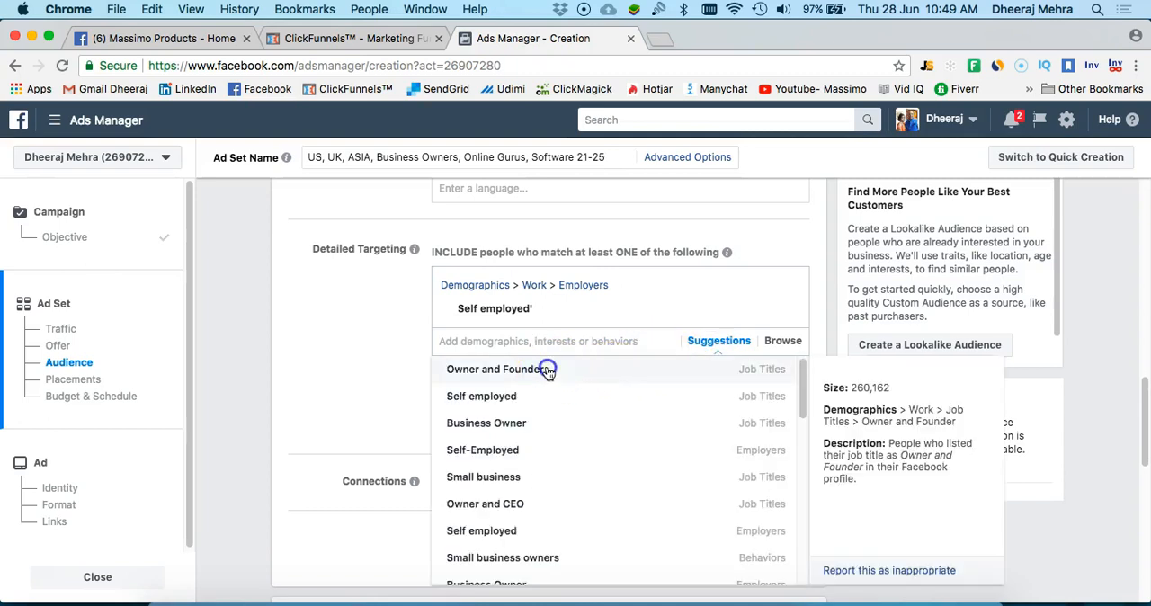
left_click(548, 372)
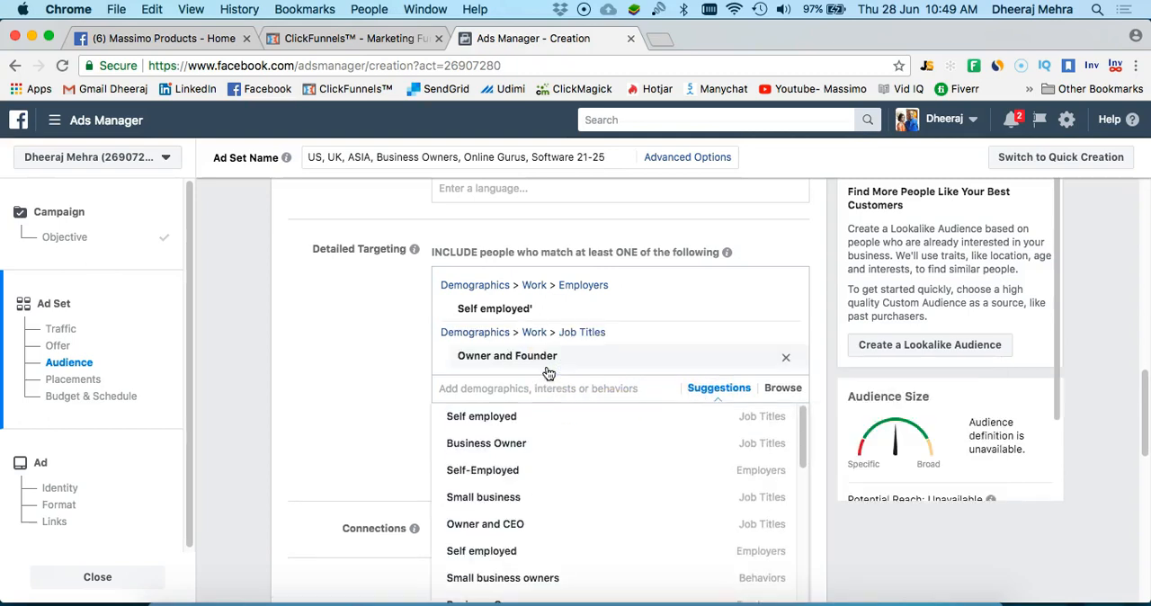
left_click(536, 419)
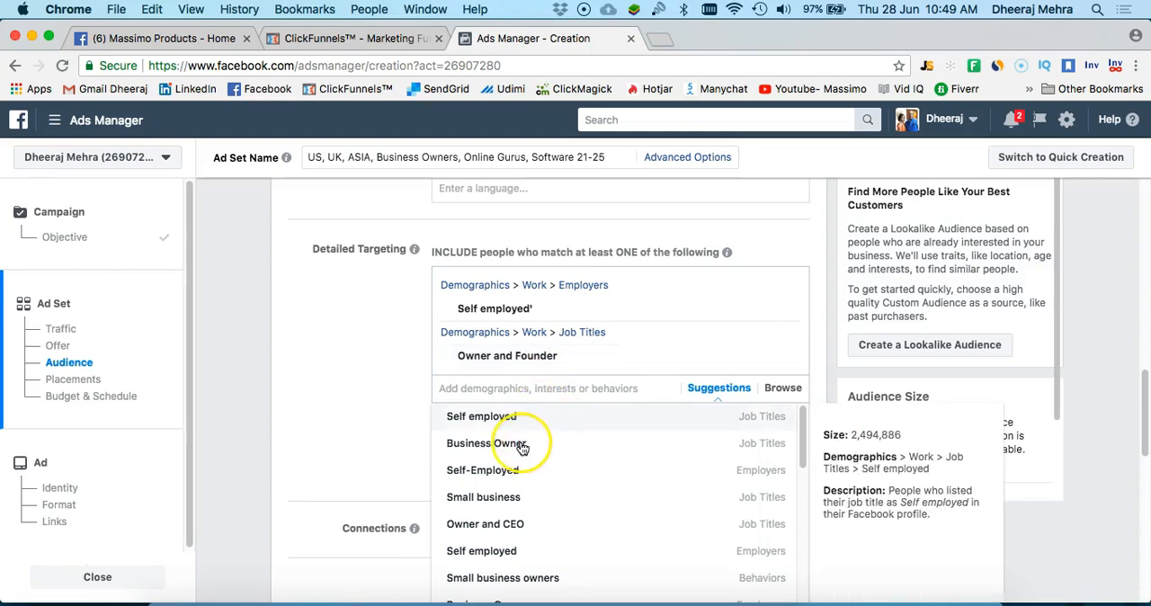
left_click(512, 446)
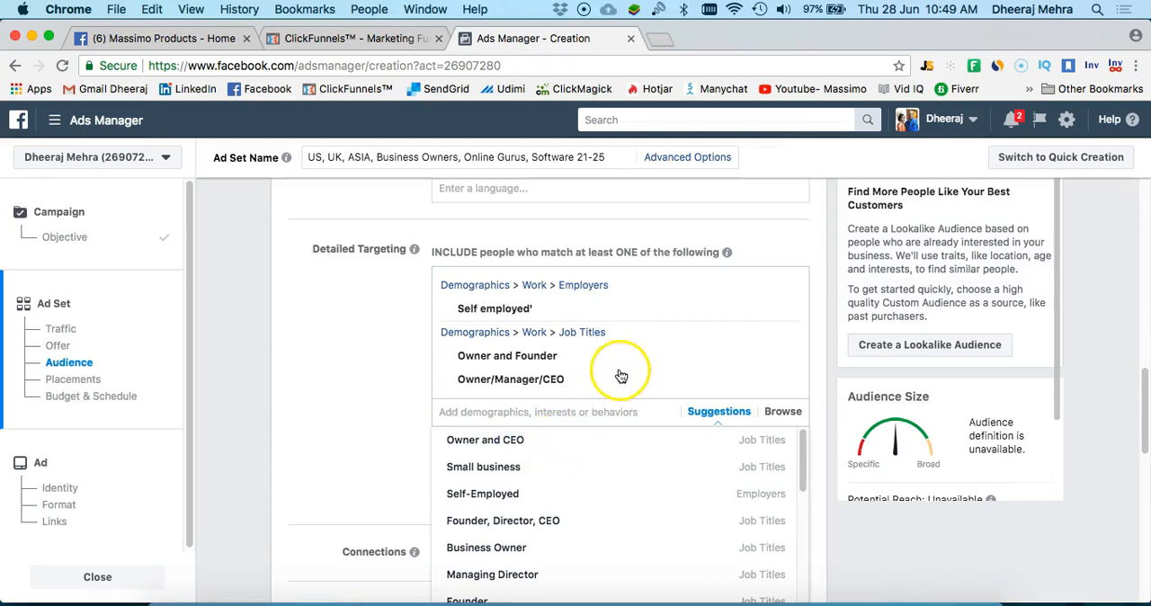
Add the suggested employer "Self-Employed" and job titles "Owner and CEO", "Small business" and "Founder, Director, CEO" to the detailed targeting
left_click(504, 472)
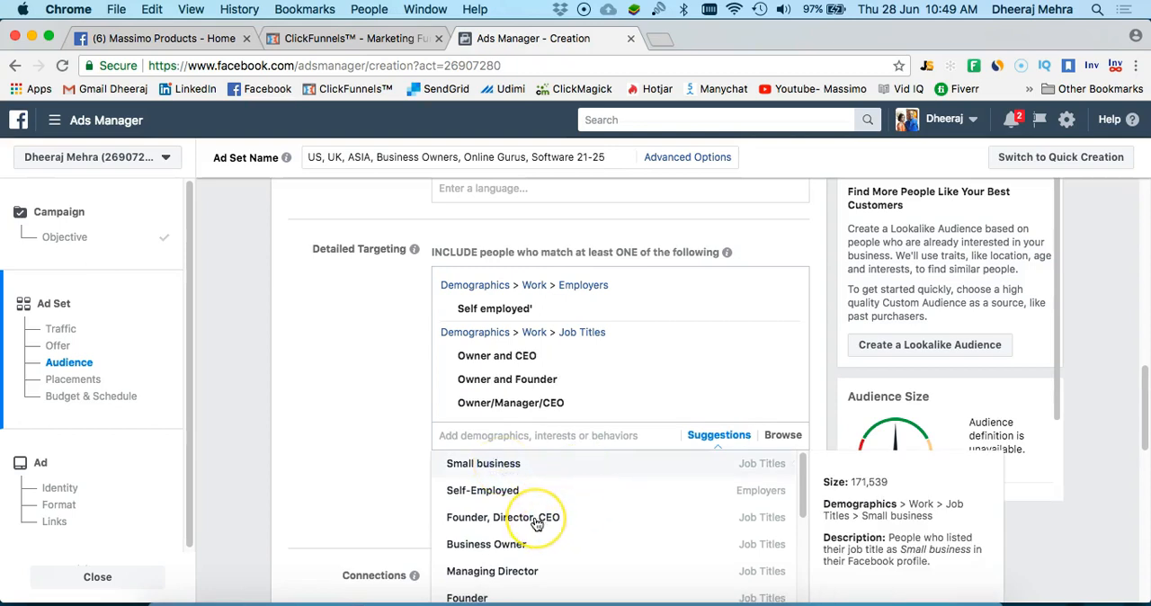
left_click(536, 496)
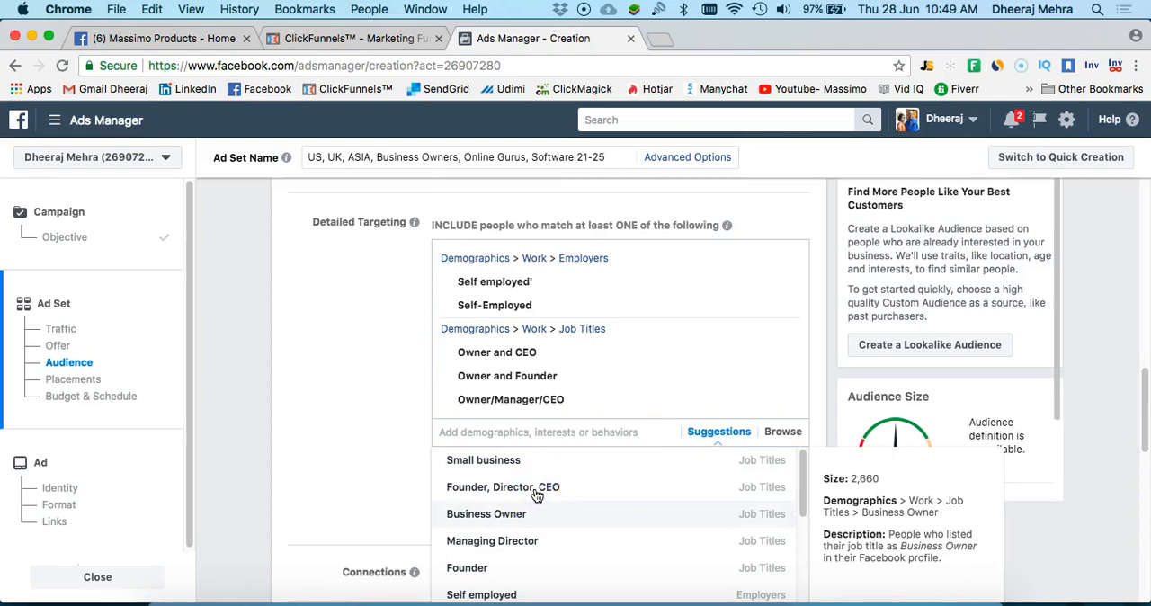
left_click(536, 495)
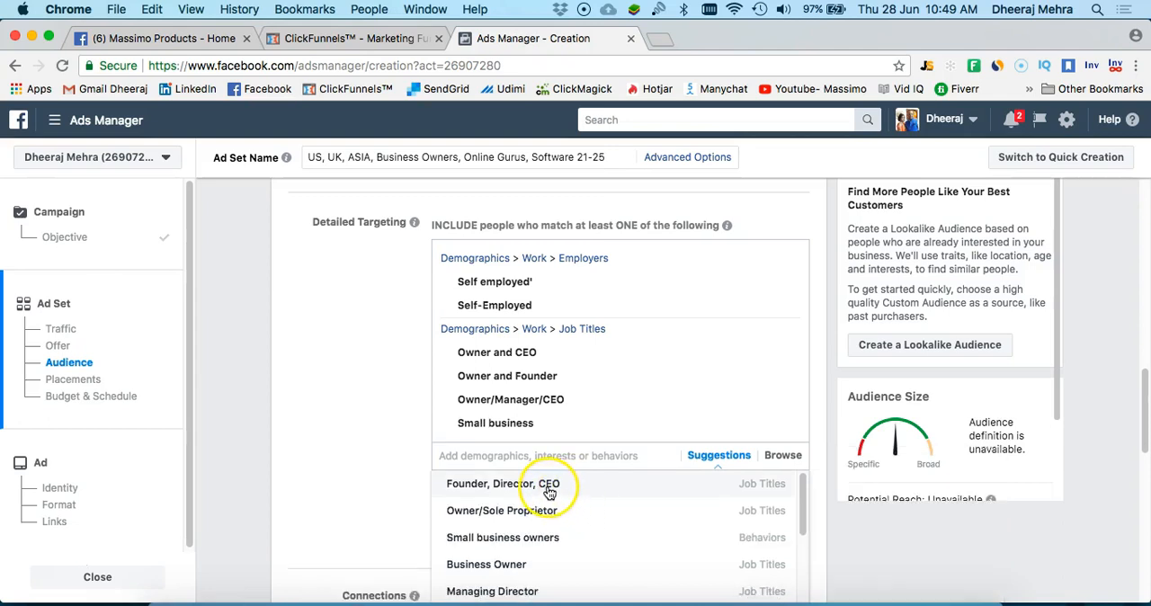
left_click(545, 485)
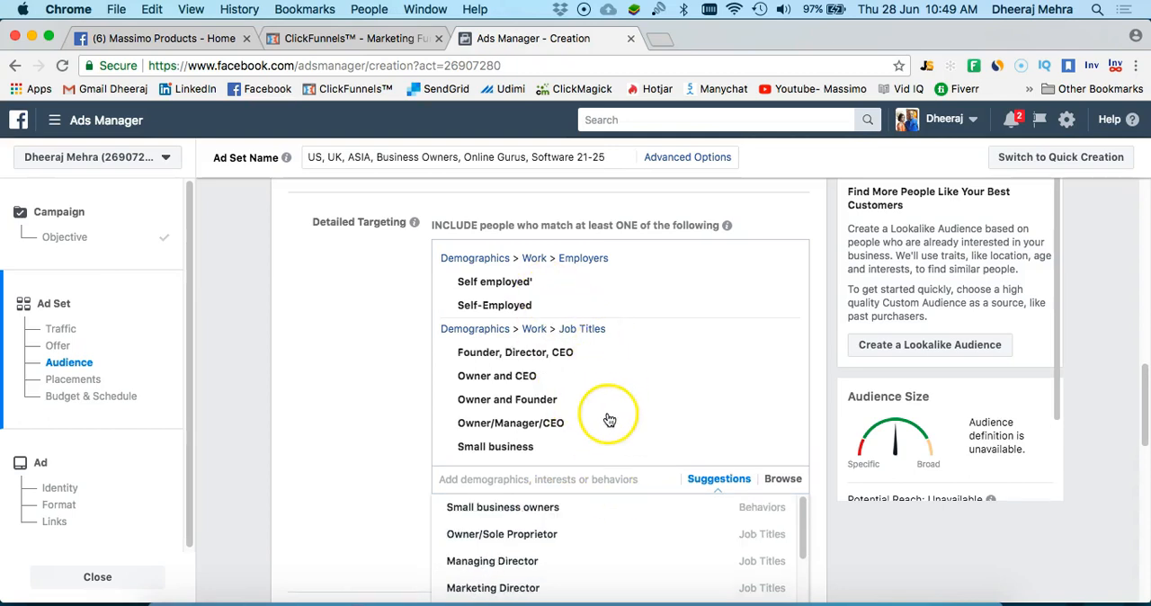
Add the suggested behavior "Small business owners" to the detailed targeting and close the suggestions
mouse_move(573, 531)
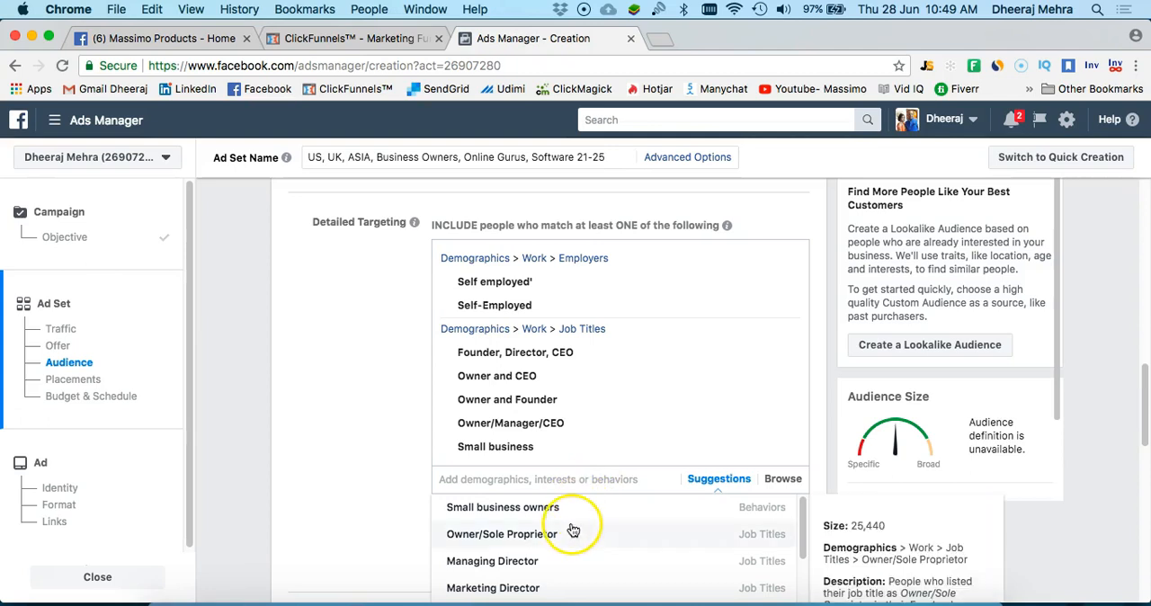
scroll(580, 519, "down", 1)
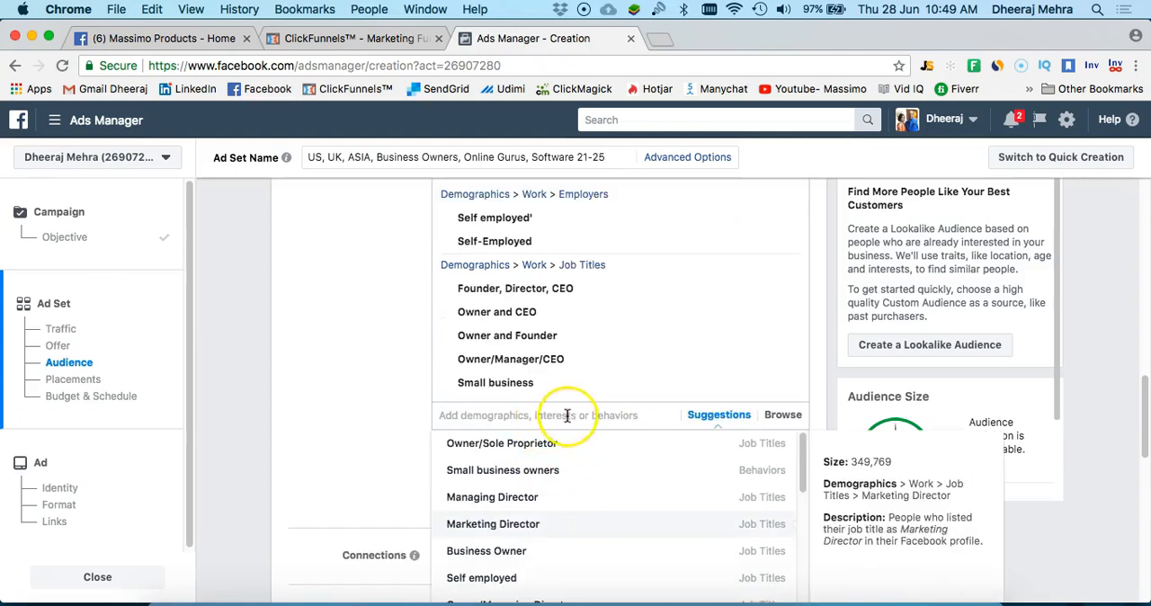
scroll(562, 423, "down", 1)
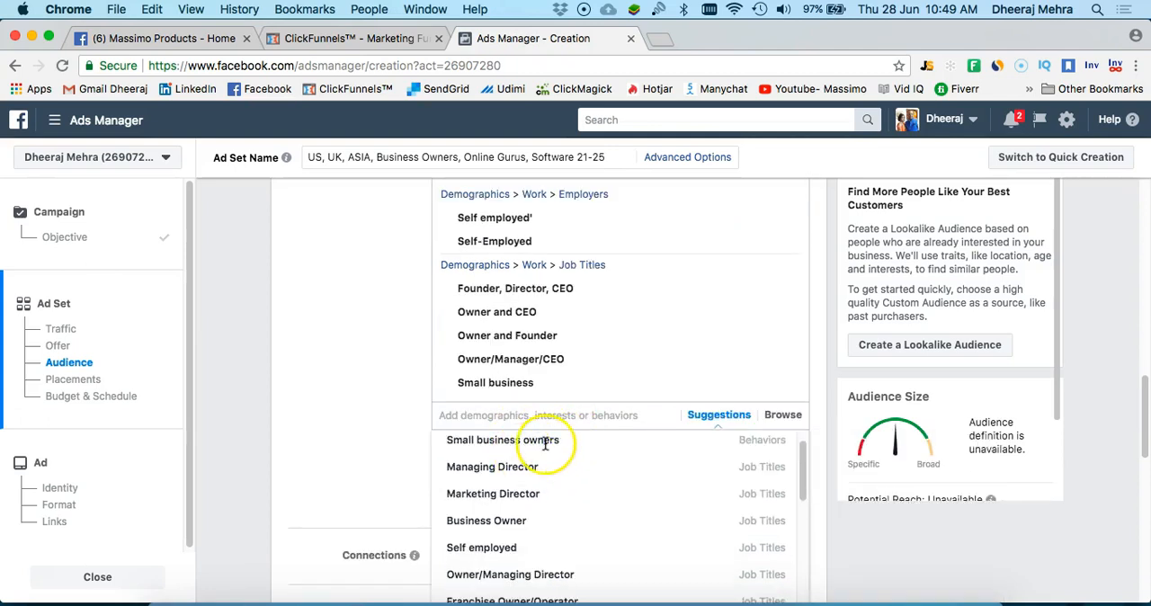
mouse_move(497, 474)
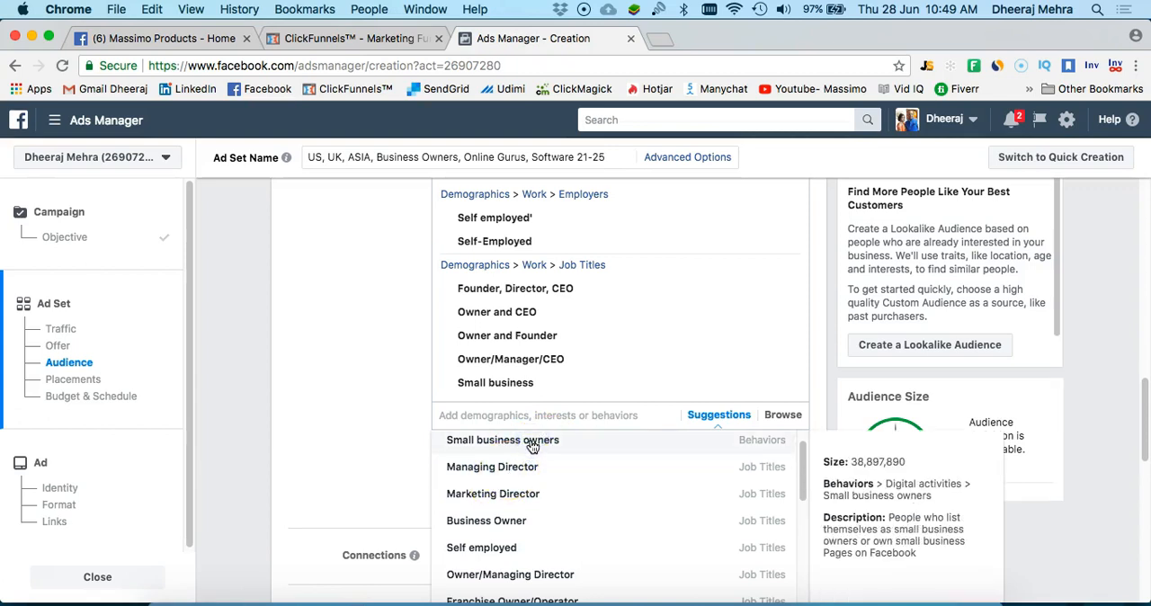
left_click(530, 443)
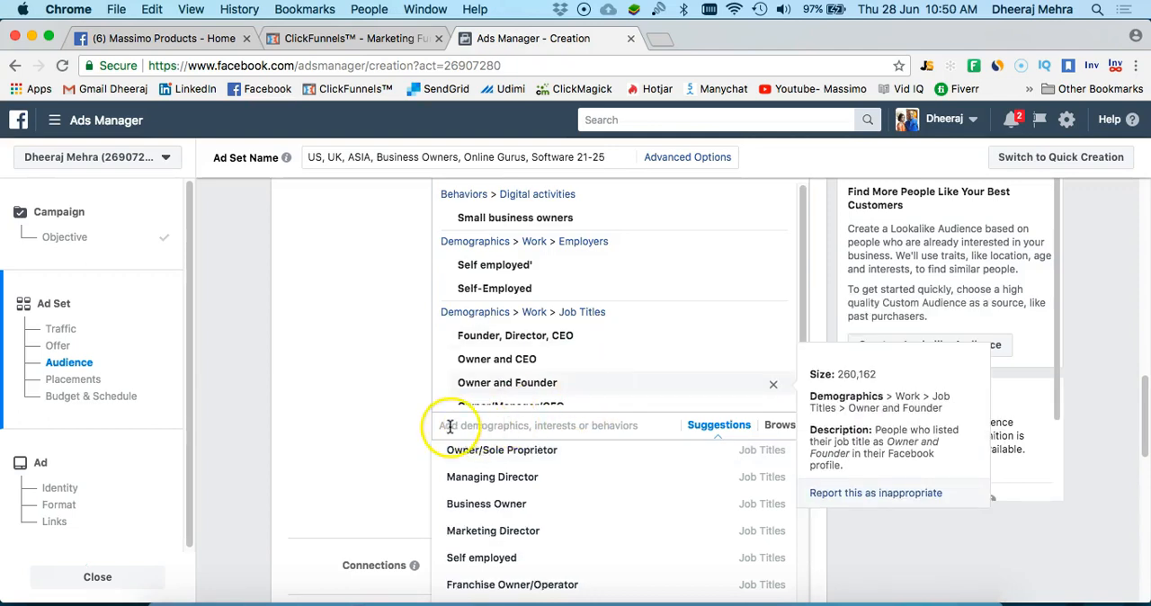
left_click(384, 426)
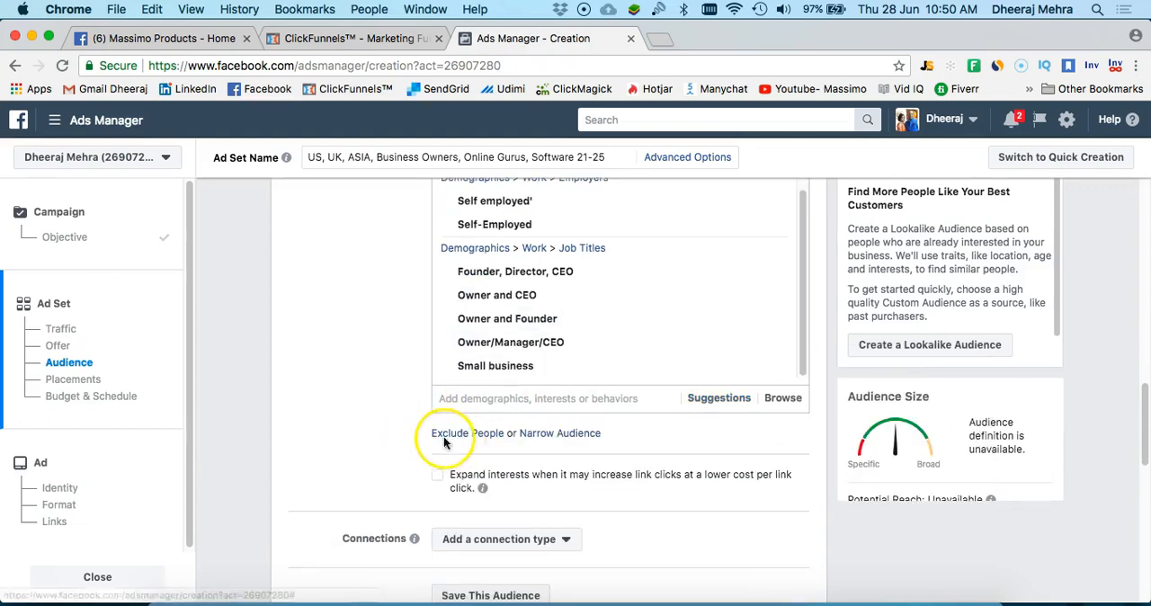
Narrow the audience to people who must also match the interest "Tony Robbins"
scroll(415, 438, "down", 2)
left_click(574, 356)
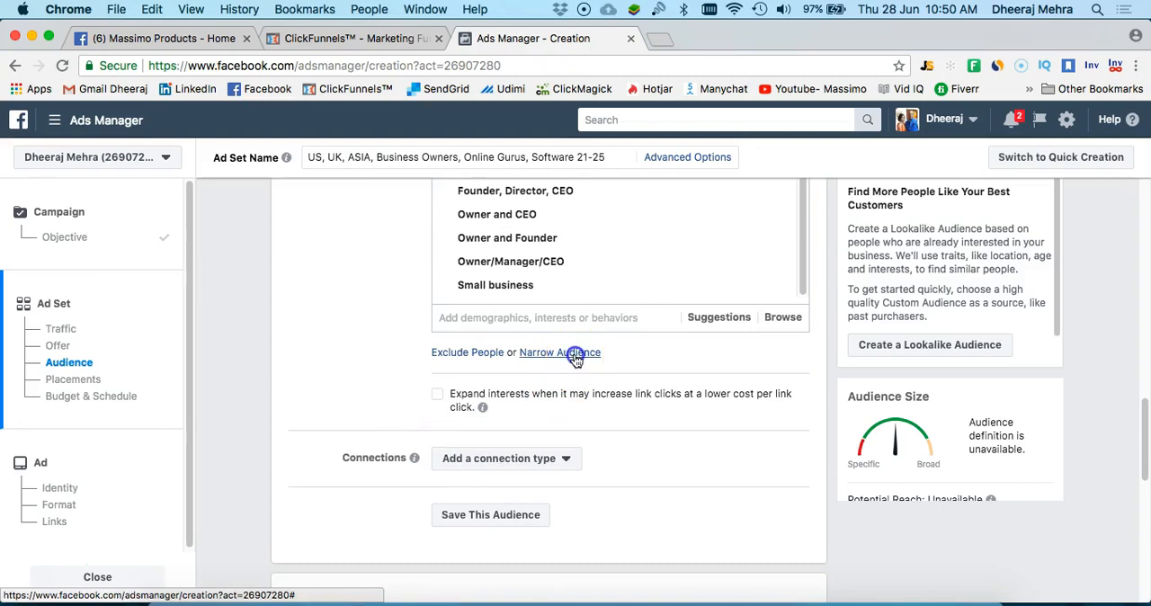
left_click(516, 385)
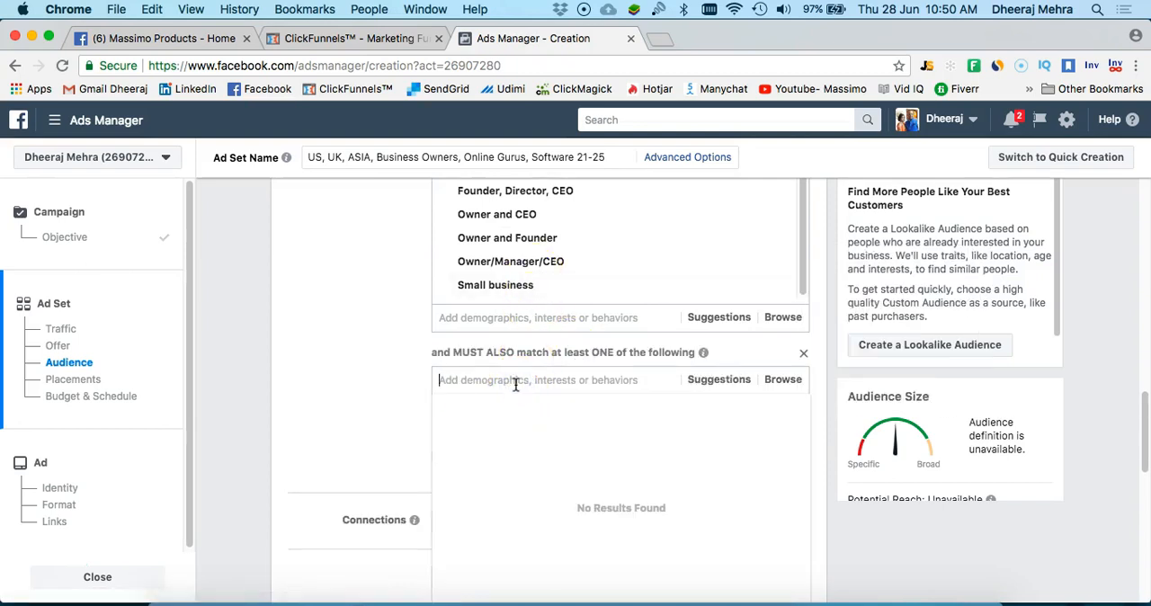
type("tony robbins")
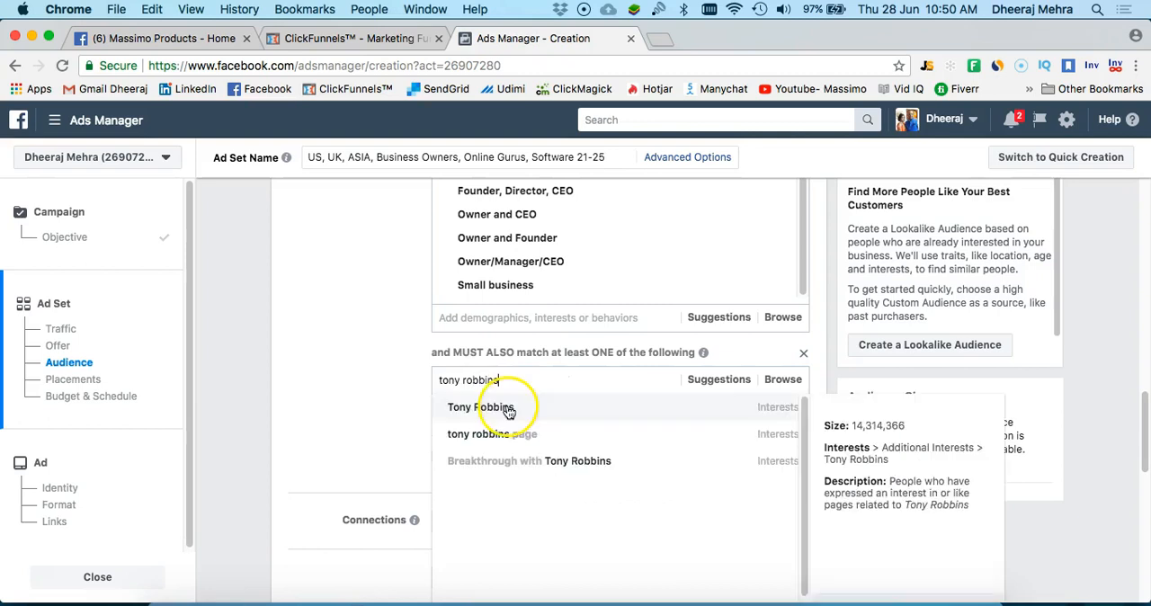
left_click(505, 408)
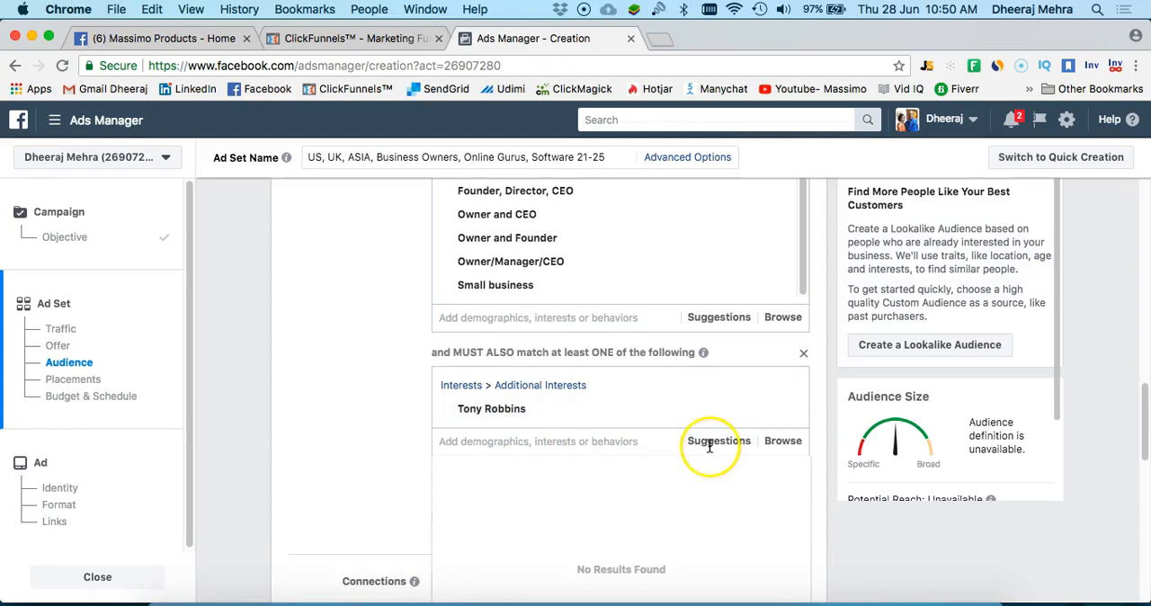
Add the suggested interests Robert Kiyosaki, Think and Grow Rich, Rich Dad Poor Dad and Gary Vaynerchuk to the must-also-match group
scroll(708, 458, "down", 1)
left_click(719, 407)
left_click(571, 437)
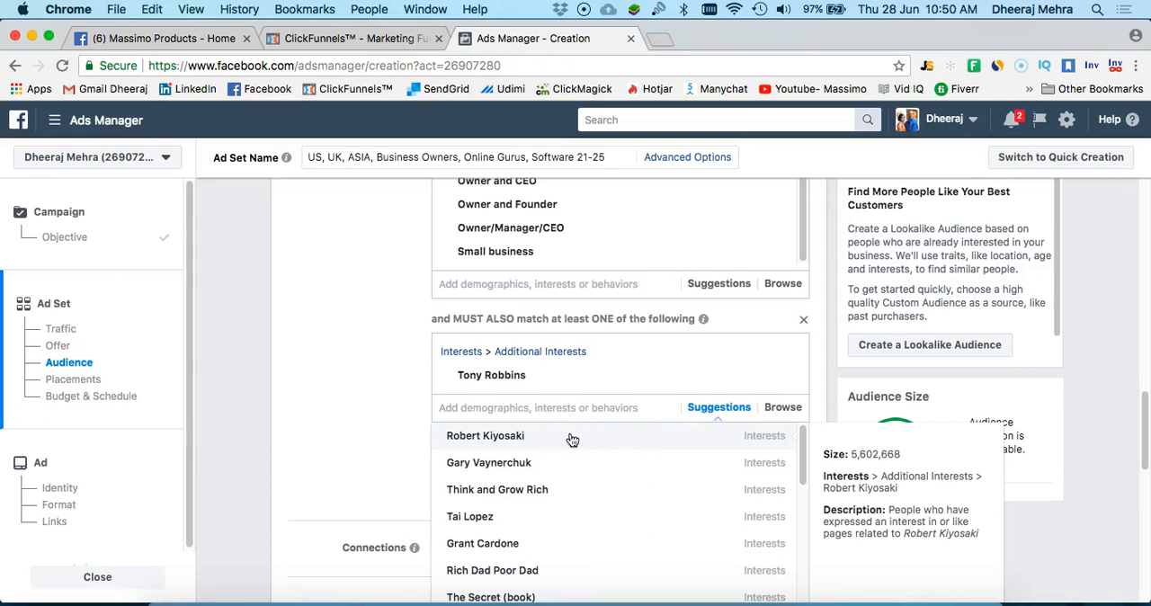
left_click(572, 440)
left_click(552, 460)
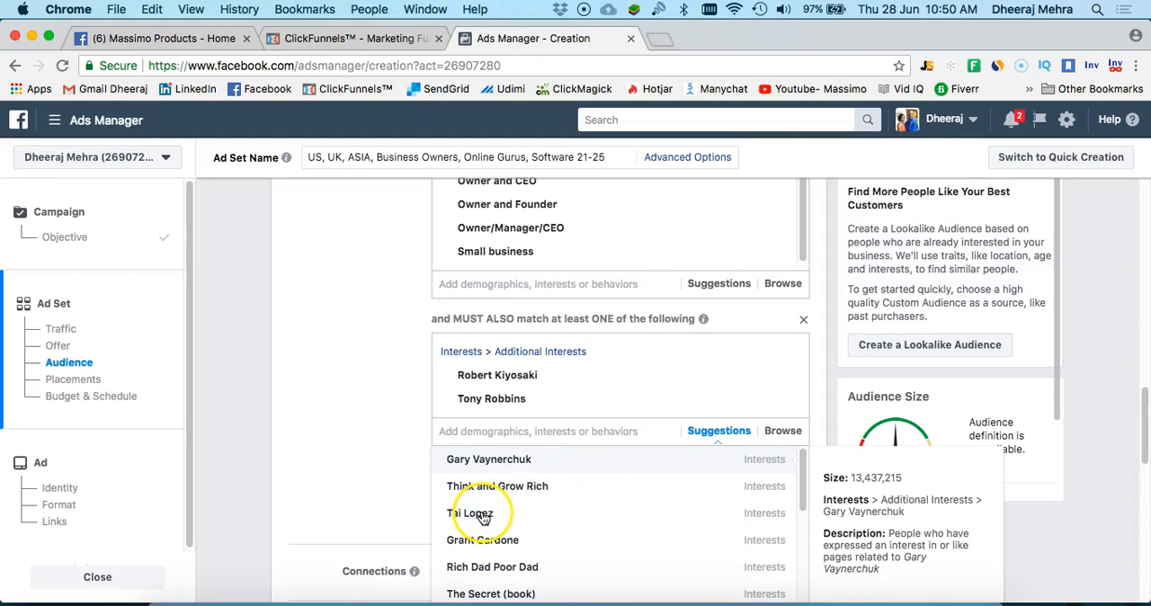
left_click(465, 487)
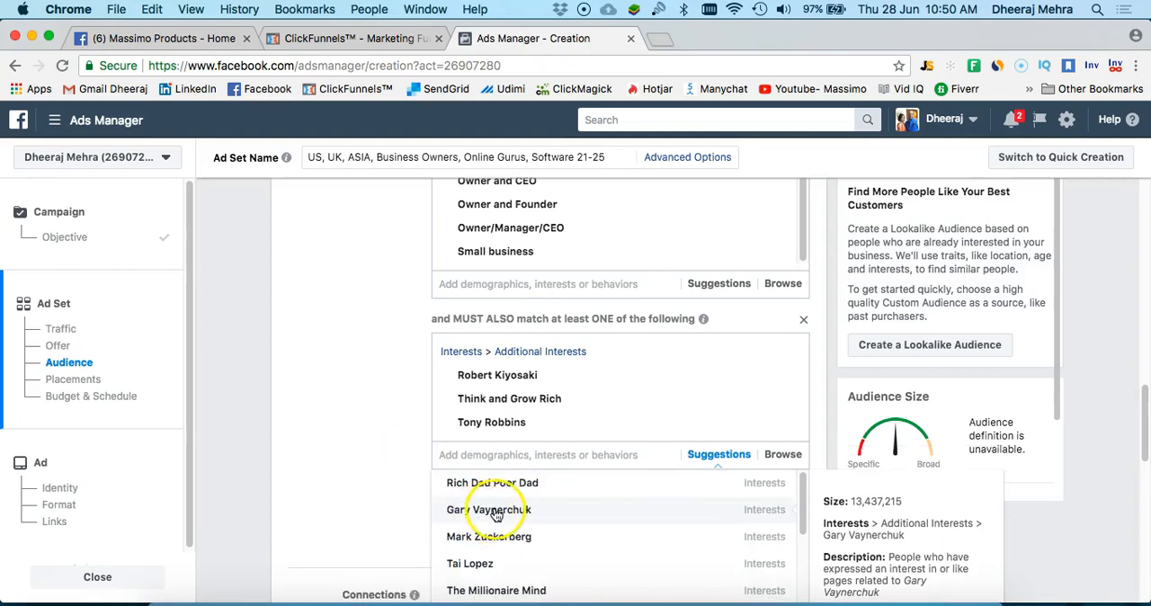
left_click(411, 508)
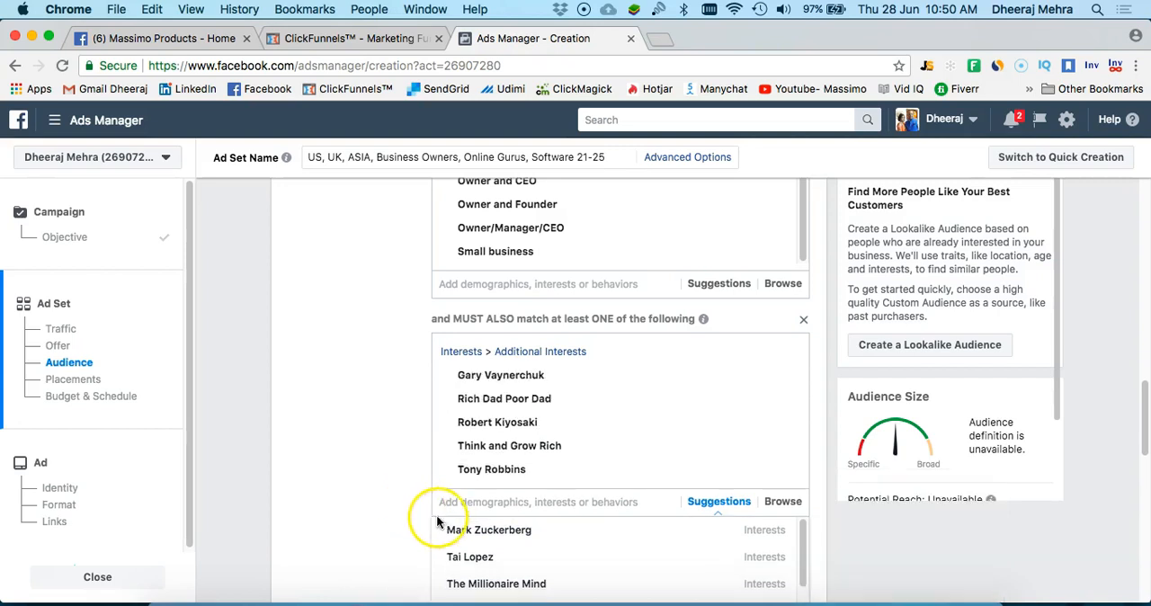
Add the suggested interests Tai Lopez and Grant Cardone to the must-also-match group
scroll(547, 474, "down", 4)
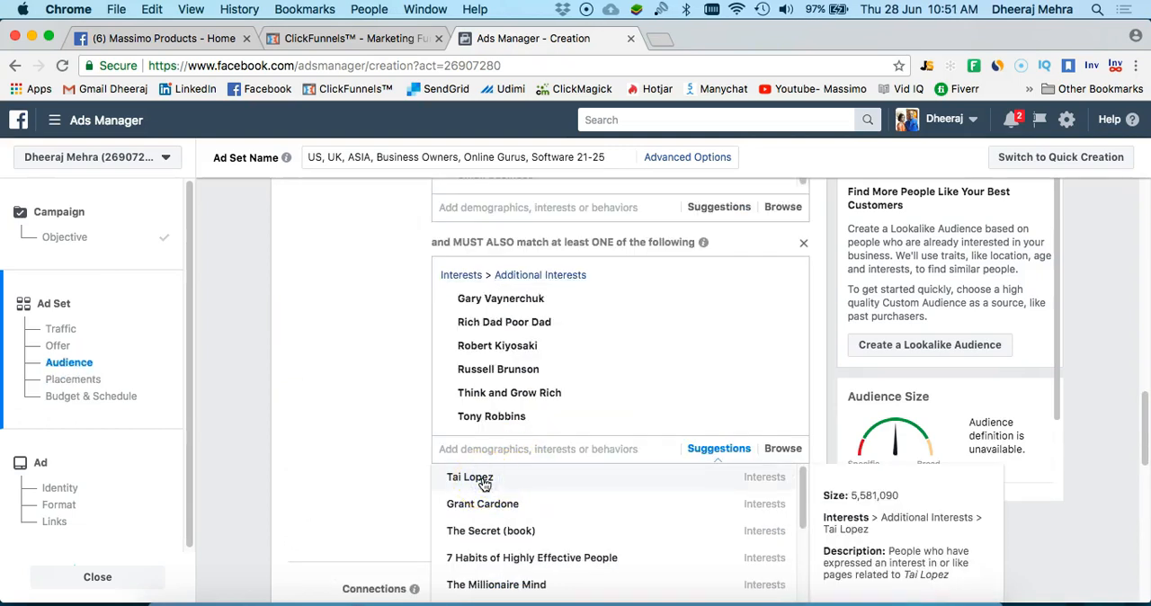
scroll(484, 485, "up", 1)
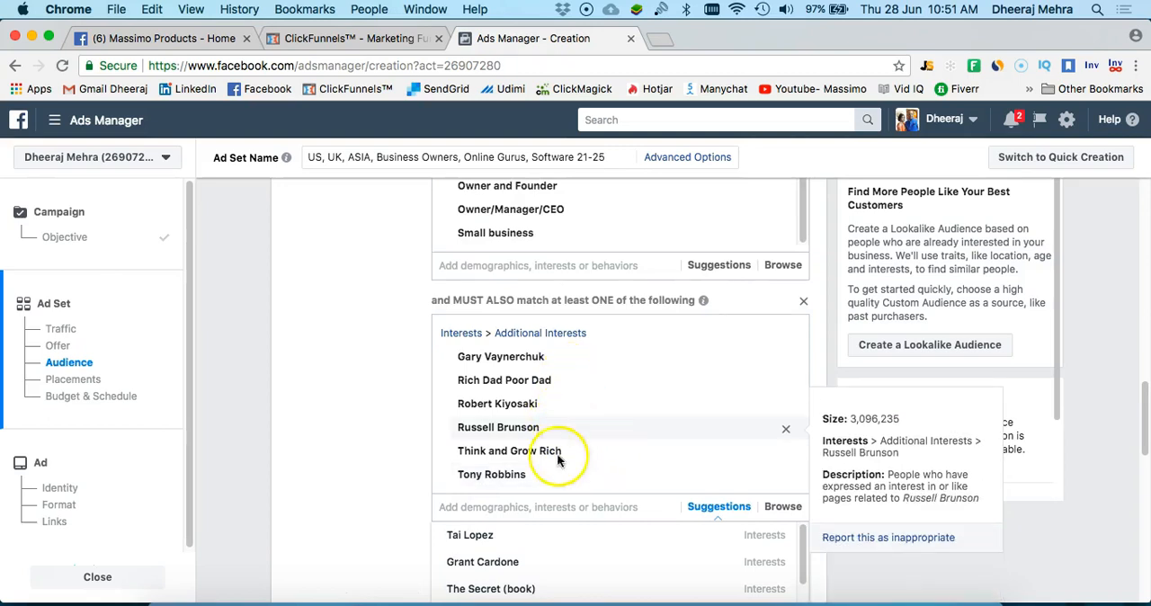
scroll(547, 424, "down", 1)
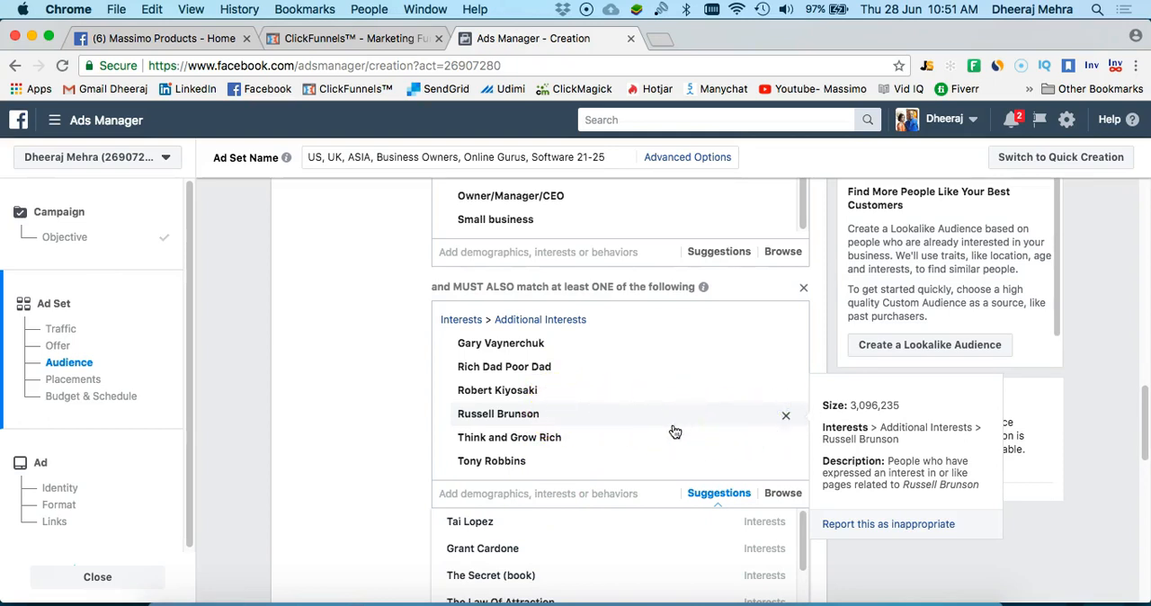
left_click(490, 504)
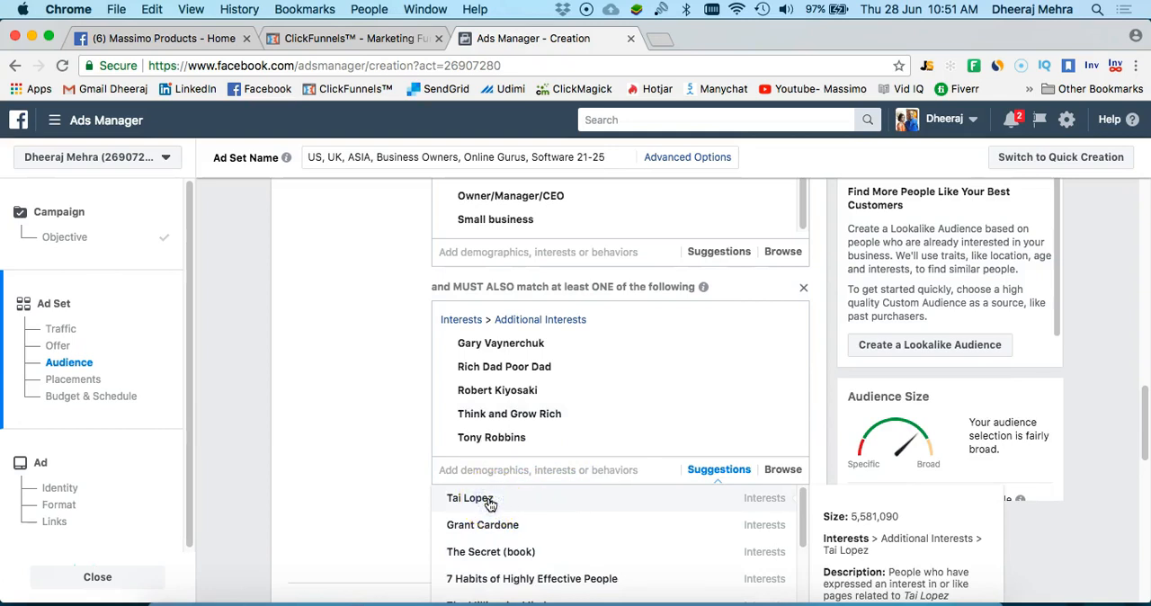
left_click(495, 523)
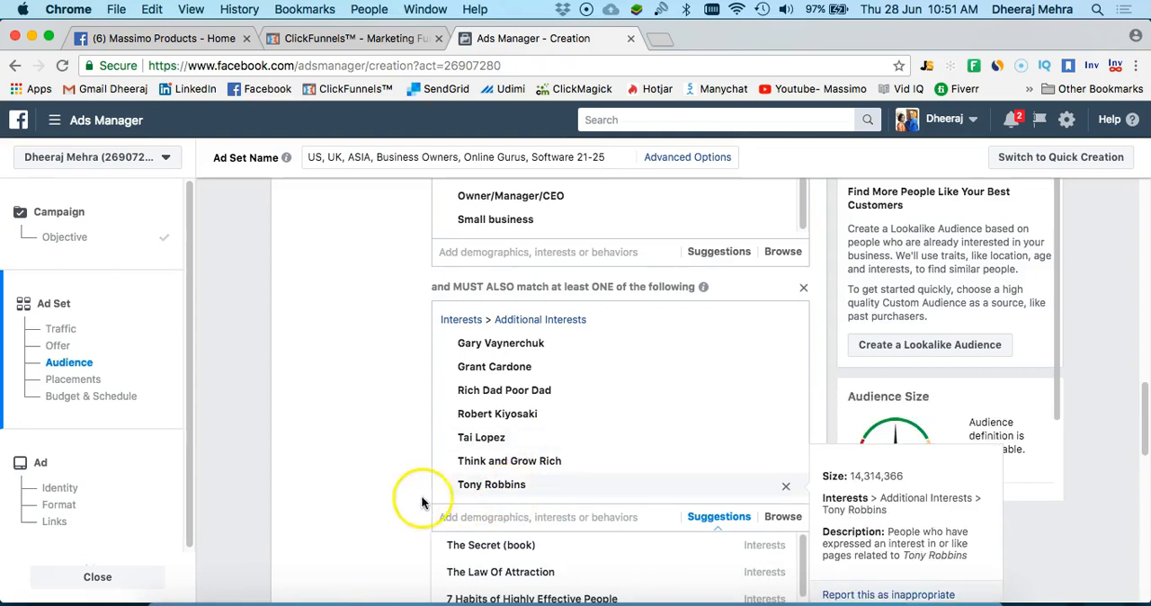
Add the suggested interests Seth Godin, Neil Patel and anik singal to the must-also-match group and close the suggestions
scroll(476, 468, "down", 3)
scroll(463, 445, "down", 2)
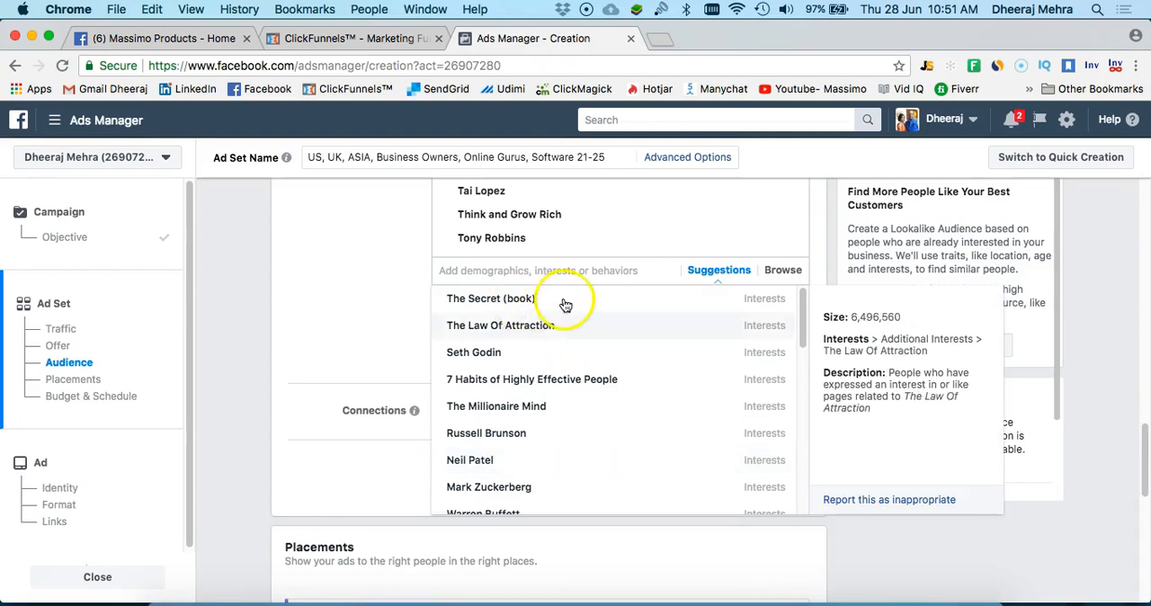
left_click(535, 357)
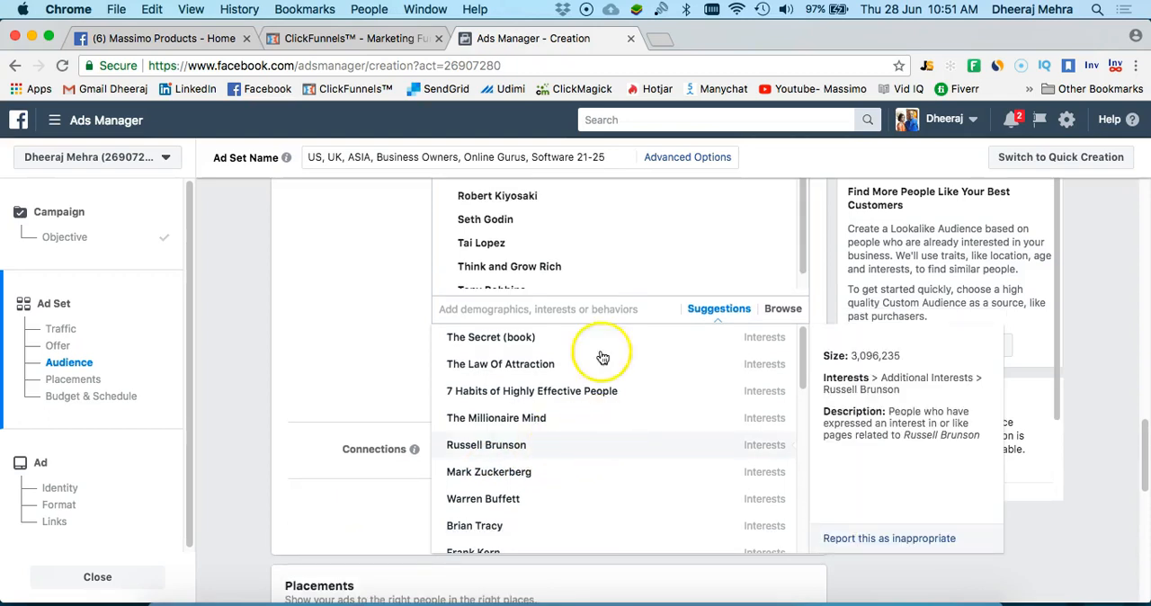
scroll(599, 256, "down", 3)
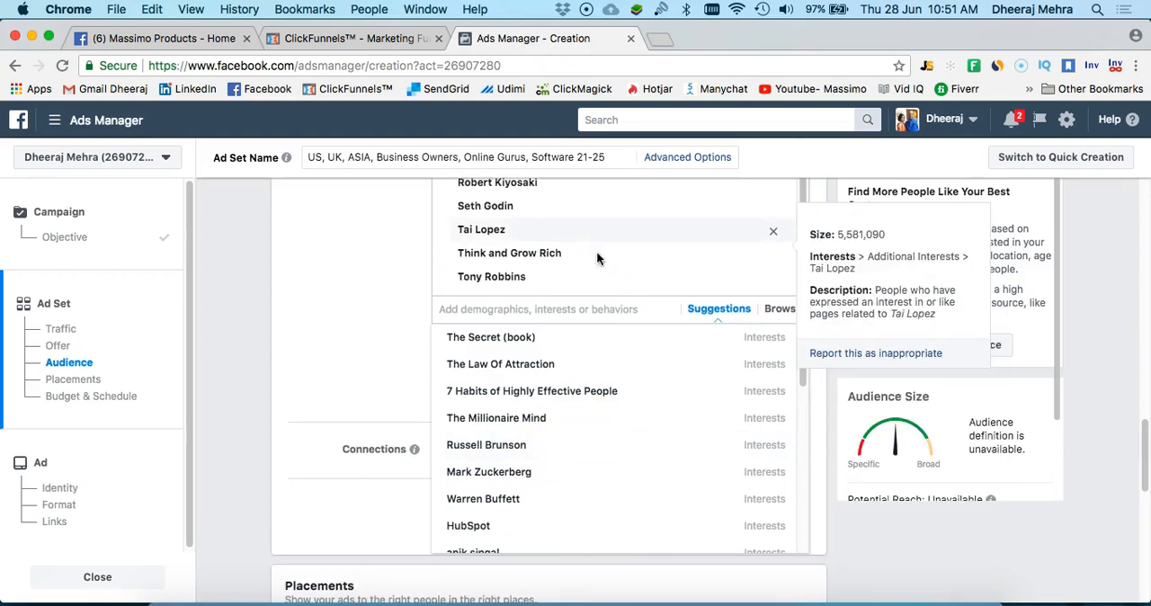
left_click(545, 279)
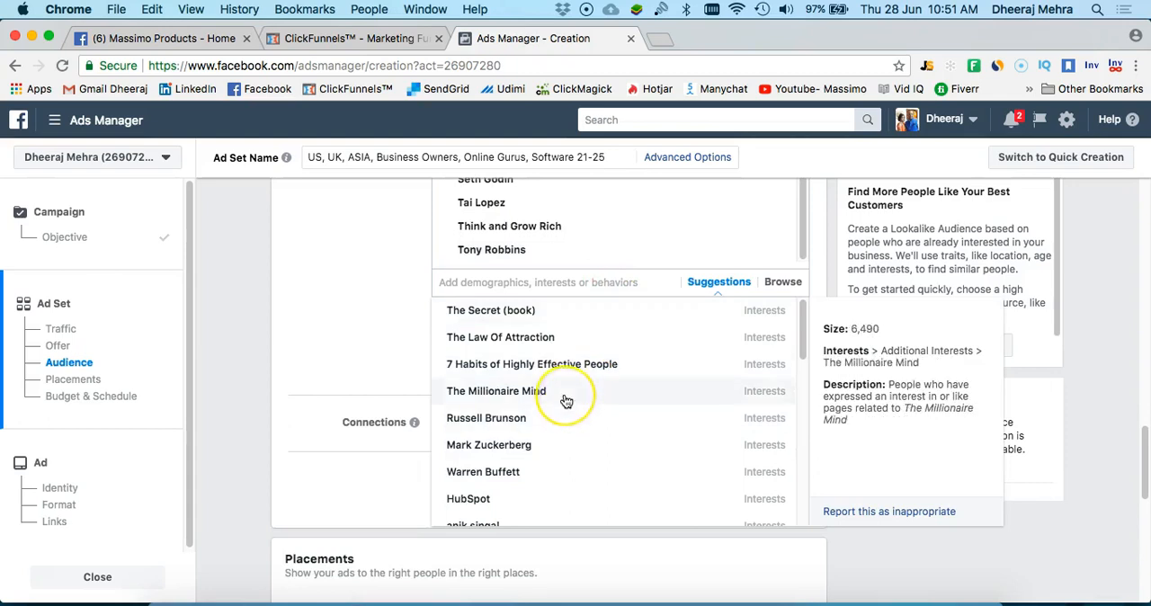
scroll(567, 401, "down", 2)
scroll(566, 401, "down", 1)
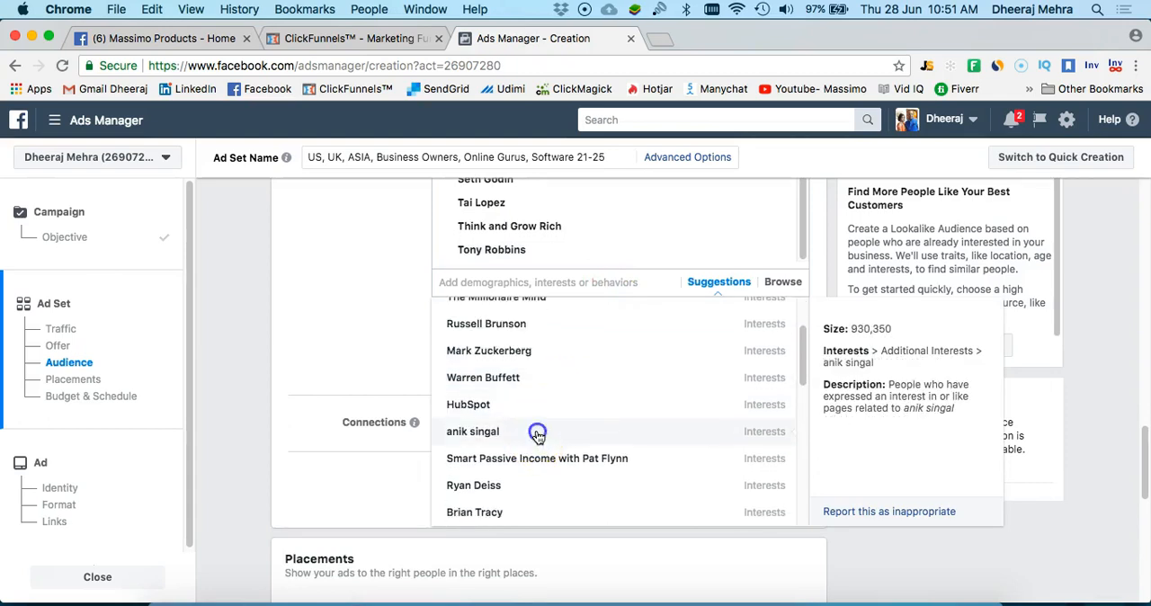
left_click(556, 480)
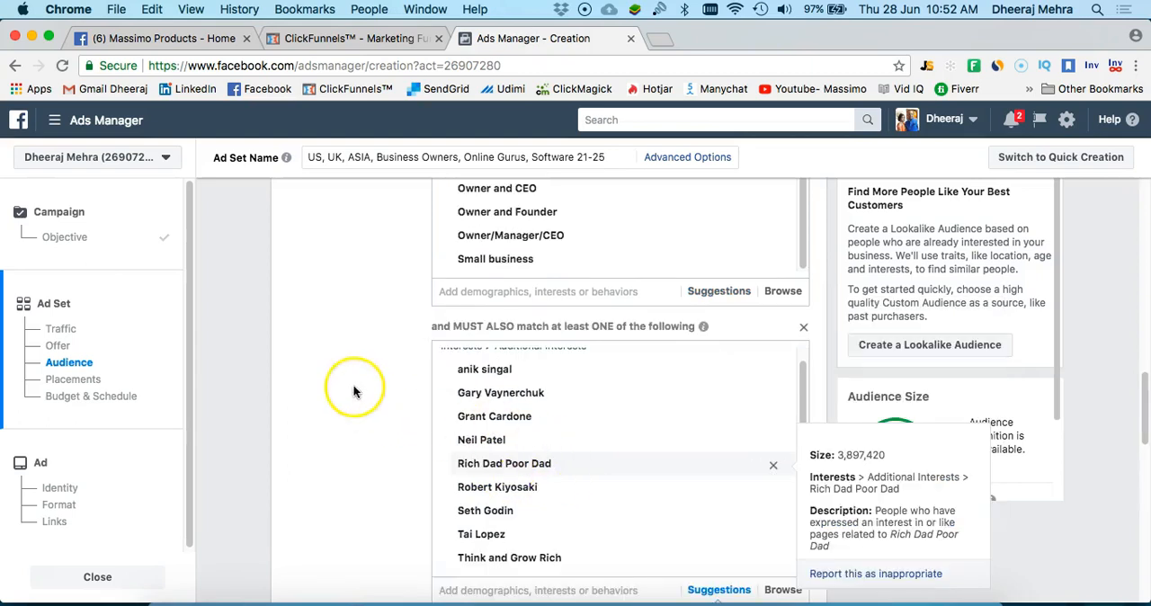
scroll(406, 354, "down", 3)
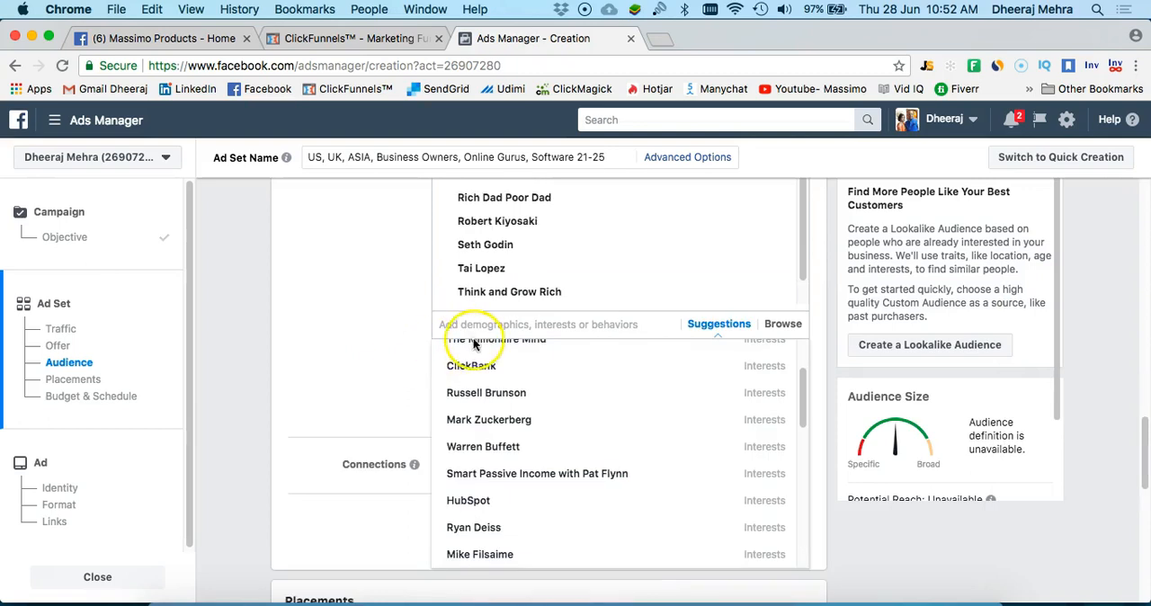
left_click(367, 390)
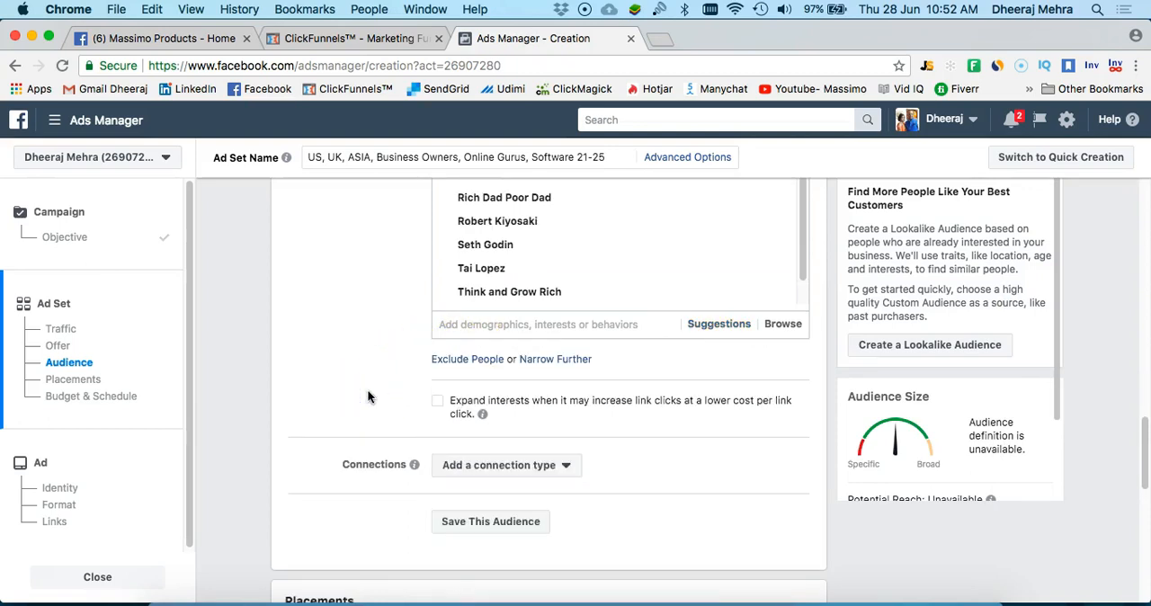
Consult the targeting slide in PowerPoint and narrow the audience in Ads Manager with a further must-also-match group containing the interest ClickBank
left_click(564, 359)
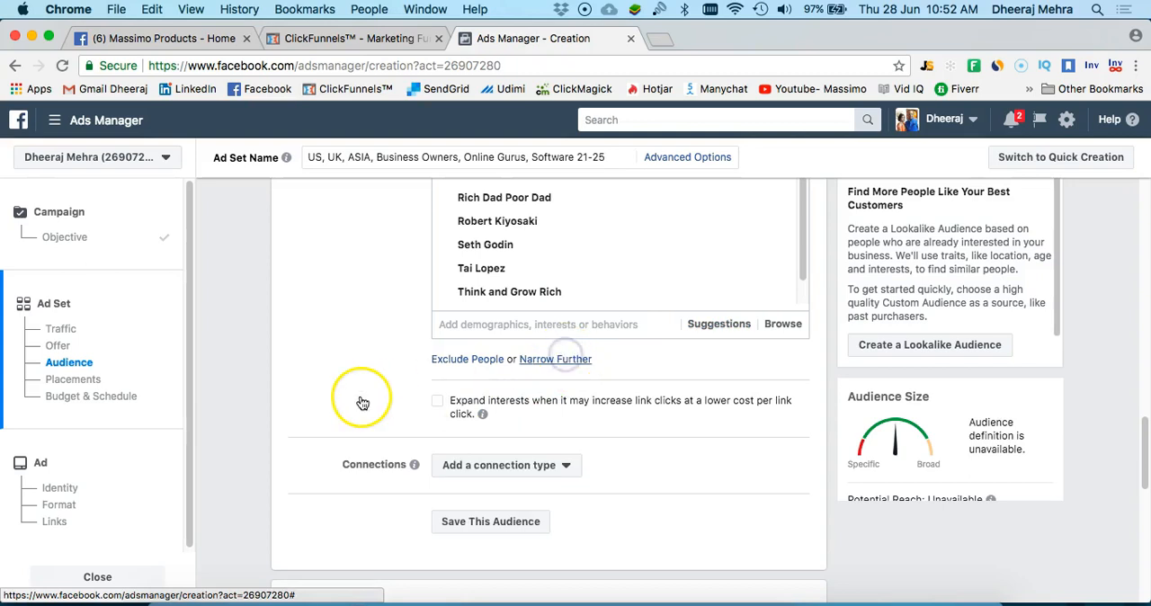
left_click(506, 390)
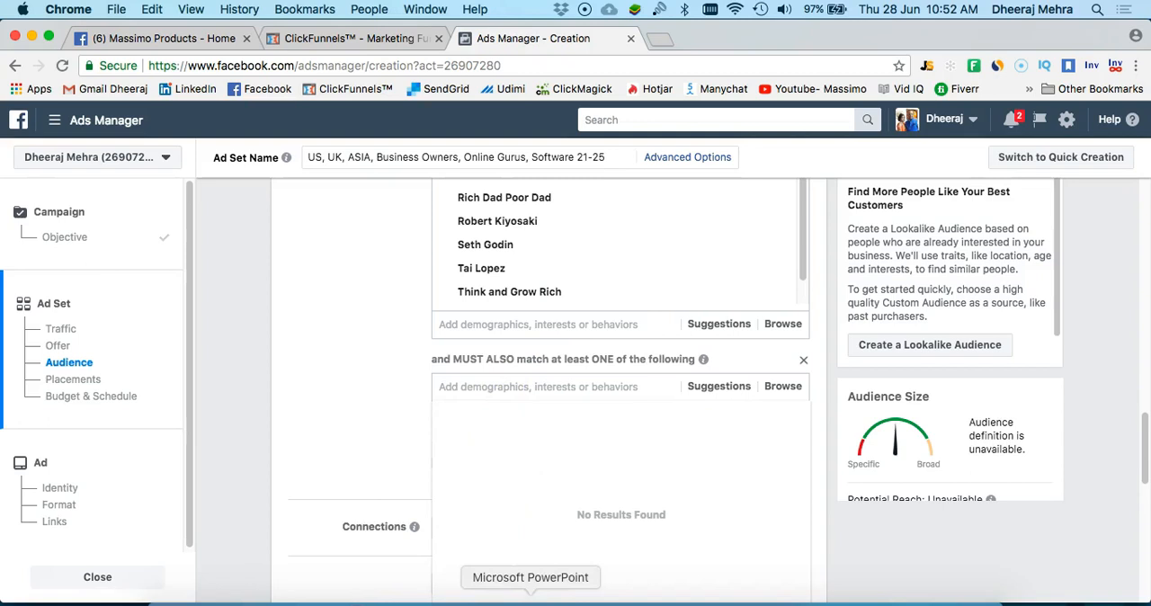
left_click(531, 598)
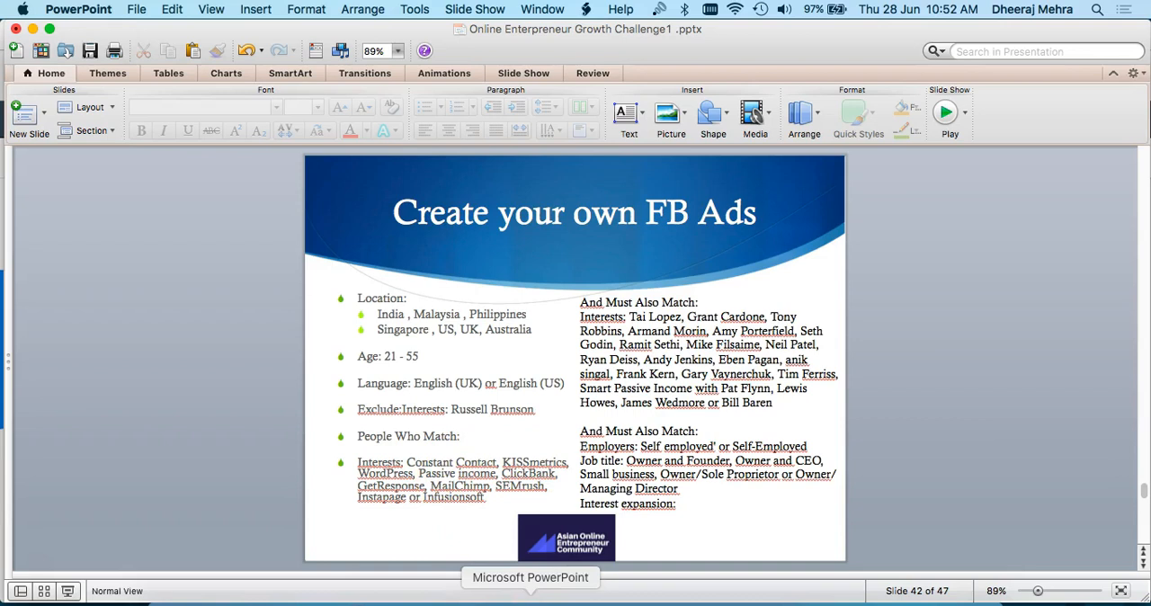
left_click(316, 597)
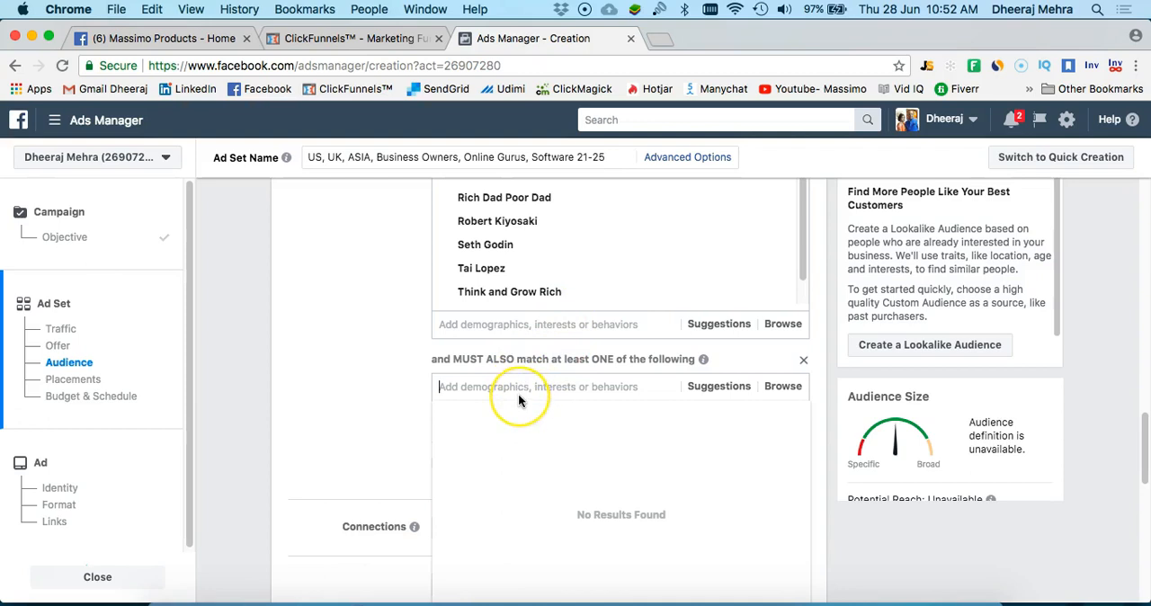
type("Click bank")
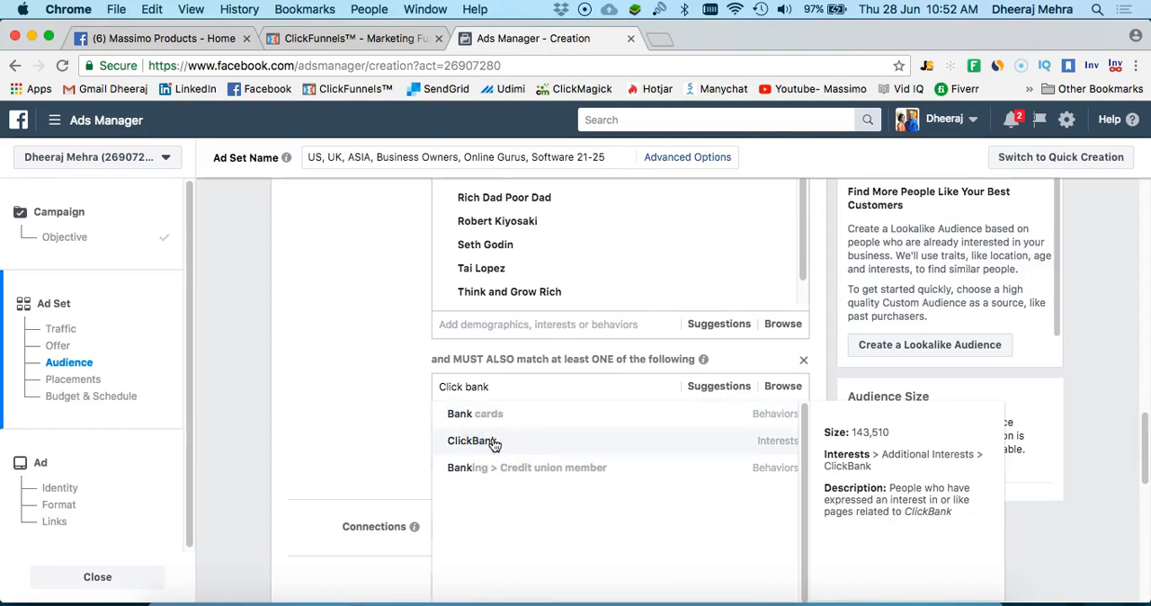
left_click(493, 444)
Add the suggested interests MailChimp and Infusionsoft to the ClickBank must-also-match group
left_click(733, 446)
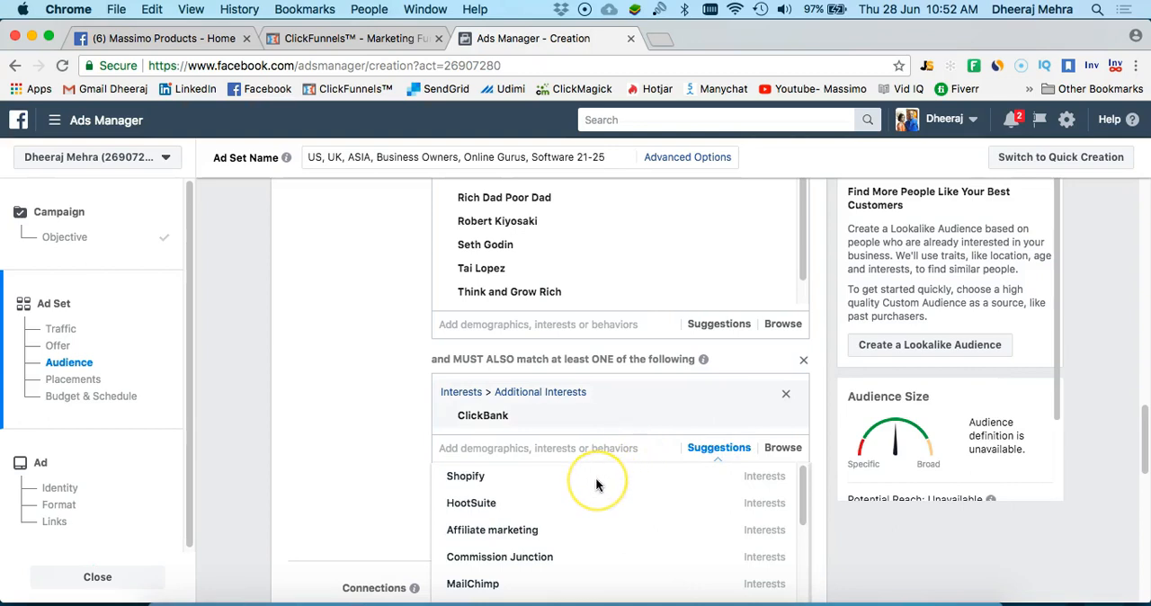
scroll(595, 485, "down", 1)
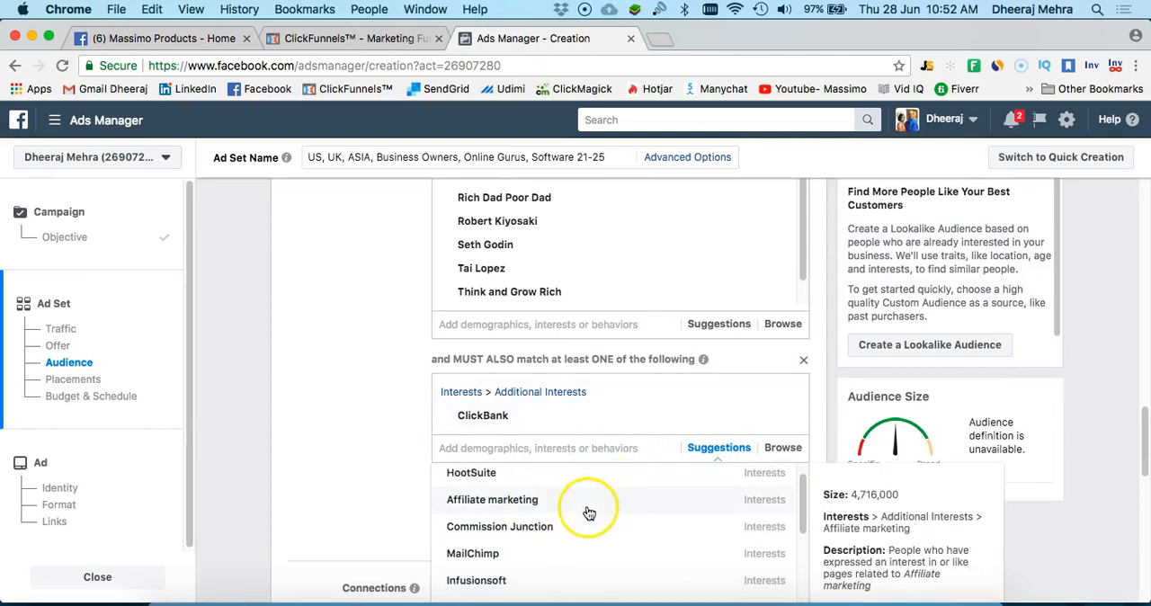
left_click(541, 554)
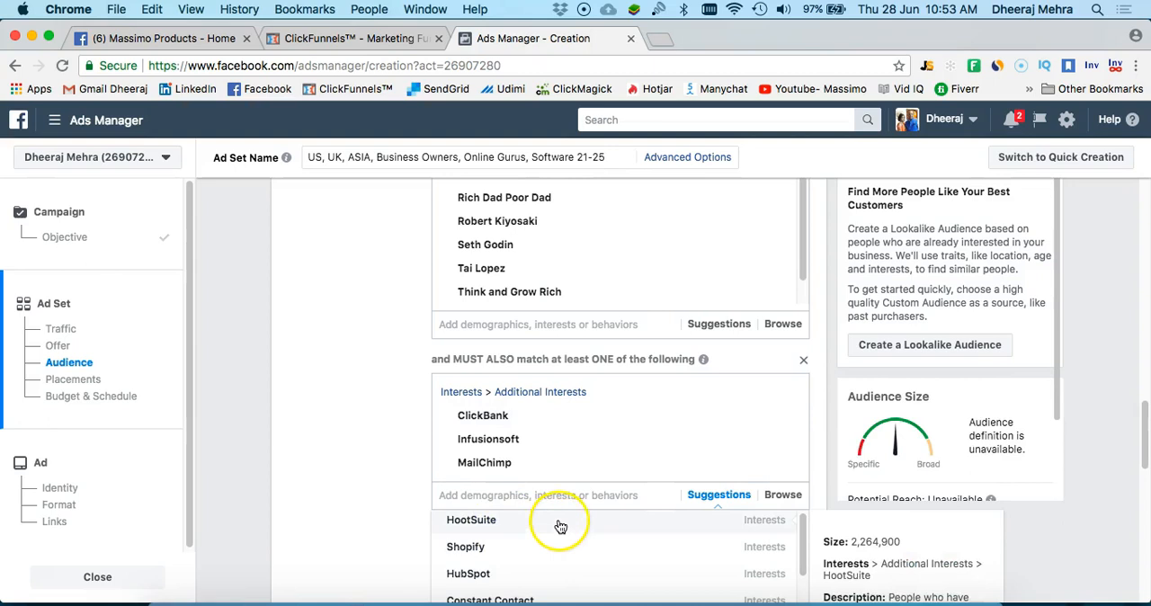
Add the suggested interests Instapage and Moz (marketing software) to the ClickBank group and close the suggestions
scroll(557, 524, "down", 3)
scroll(517, 419, "down", 3)
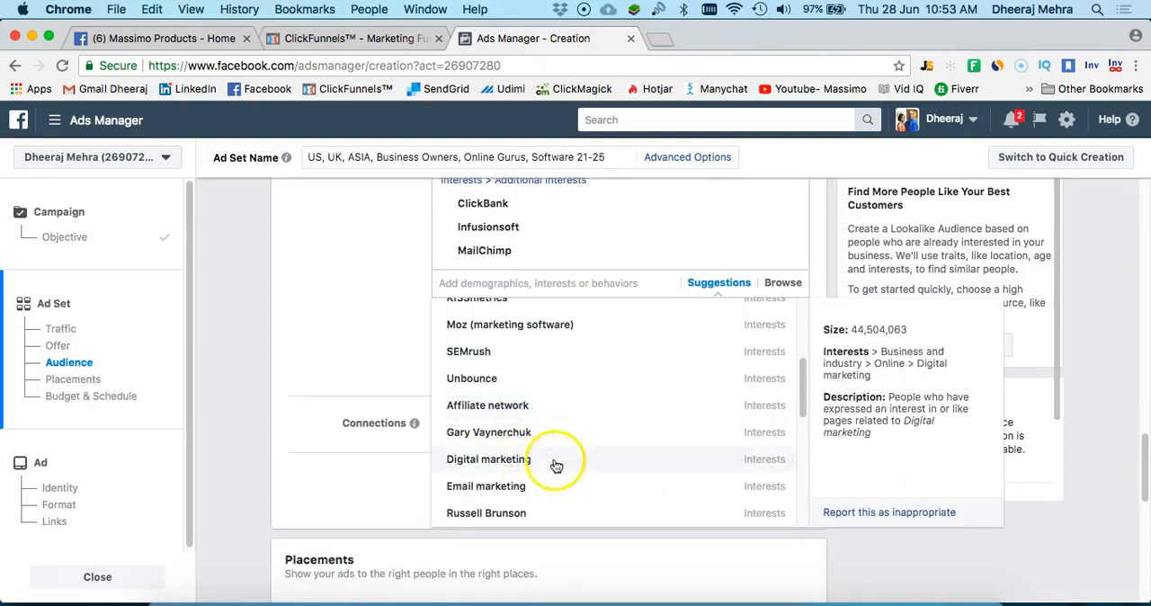
scroll(558, 454, "down", 3)
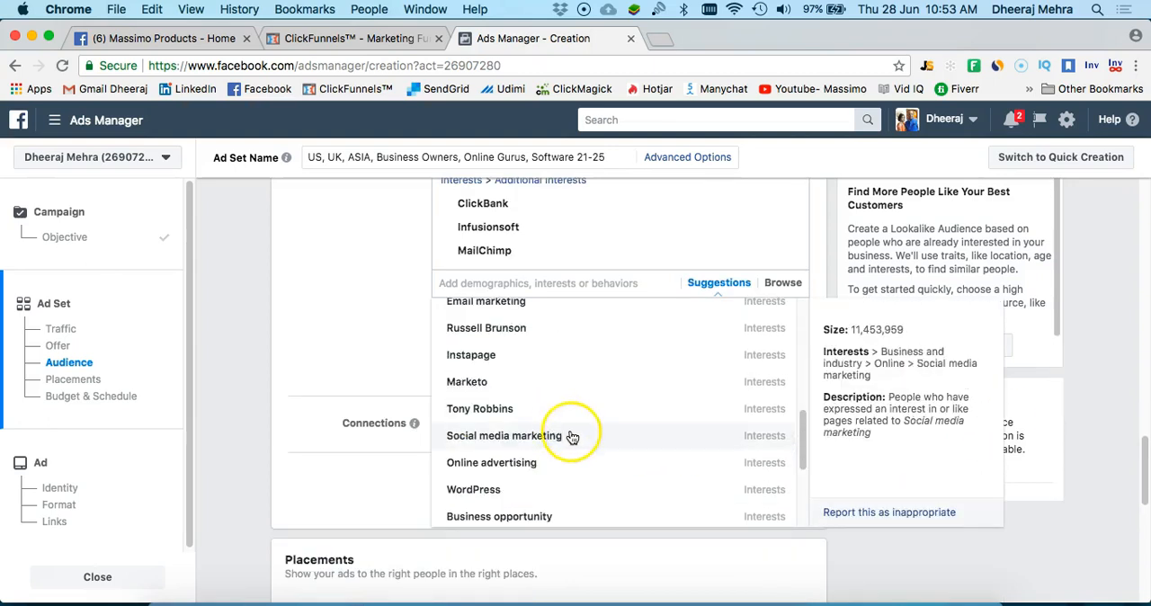
left_click(582, 356)
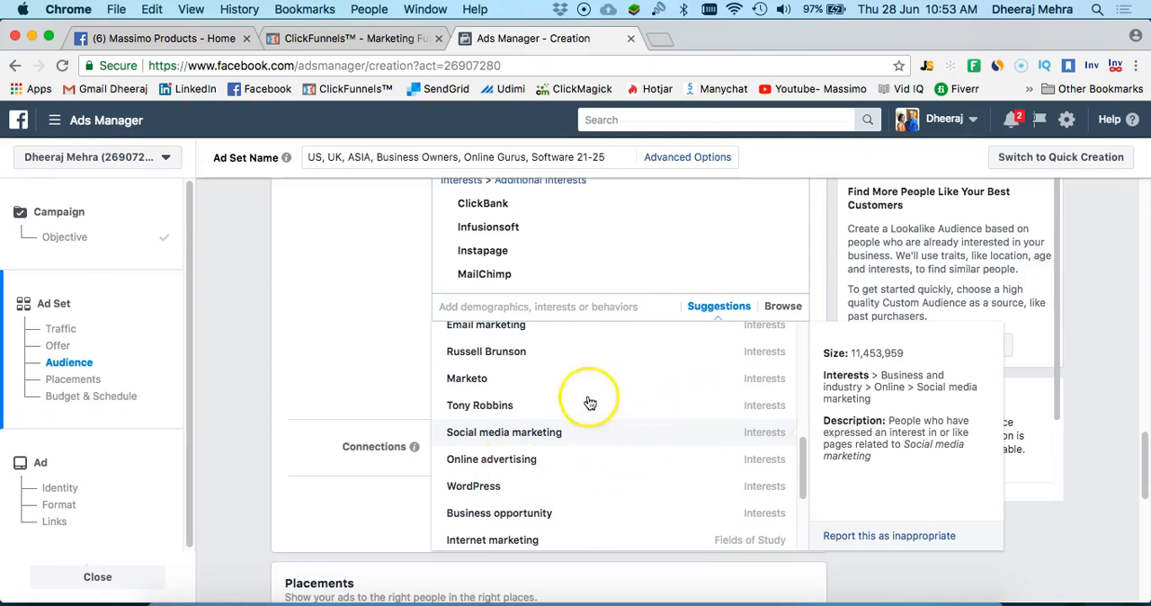
left_click(463, 409)
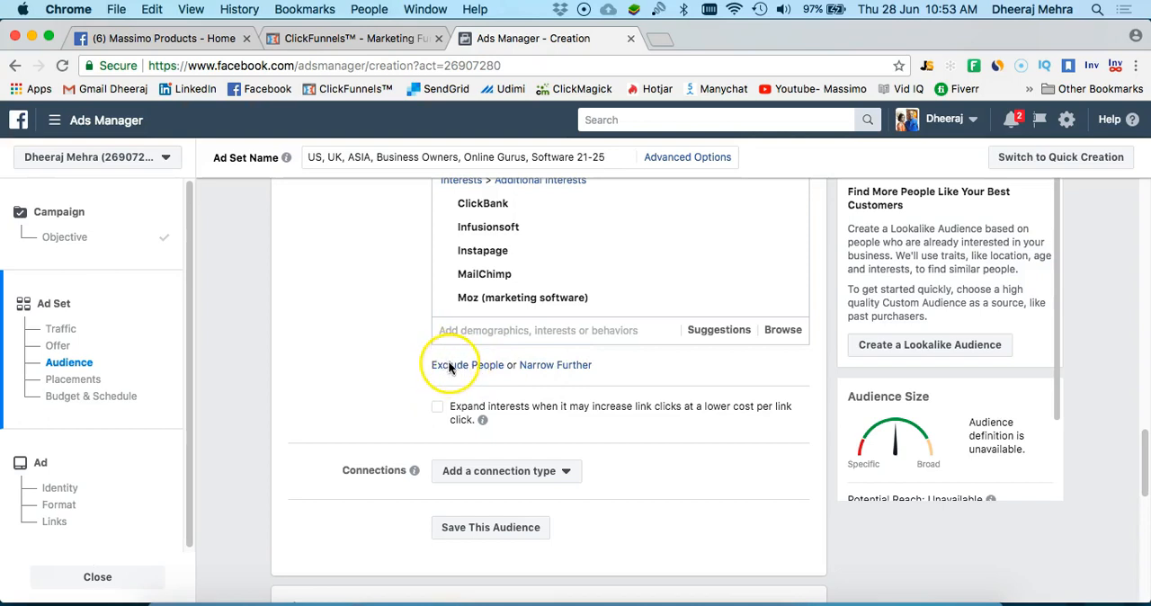
Exclude people who match the interest Russell Brunson from the audience
scroll(447, 372, "down", 1)
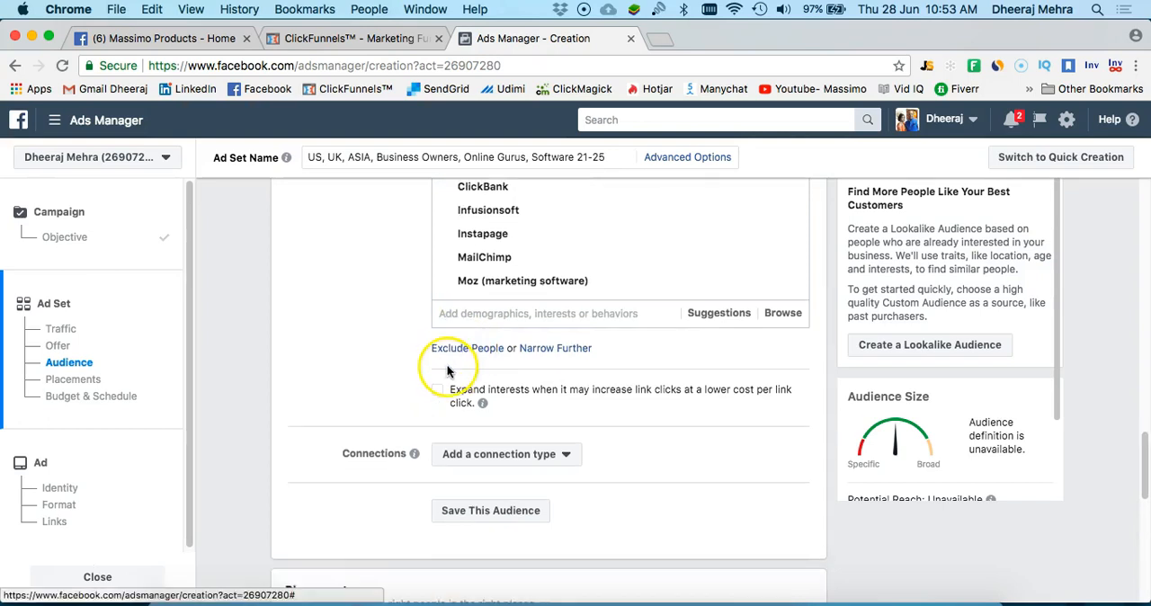
left_click(505, 355)
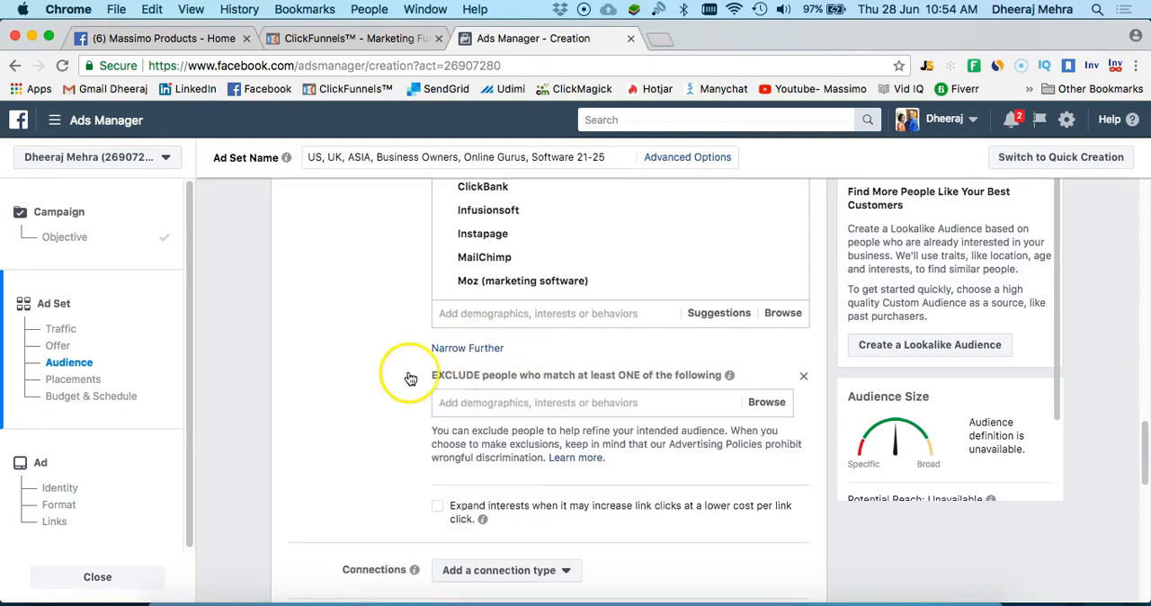
left_click(473, 403)
type("Russell Brun")
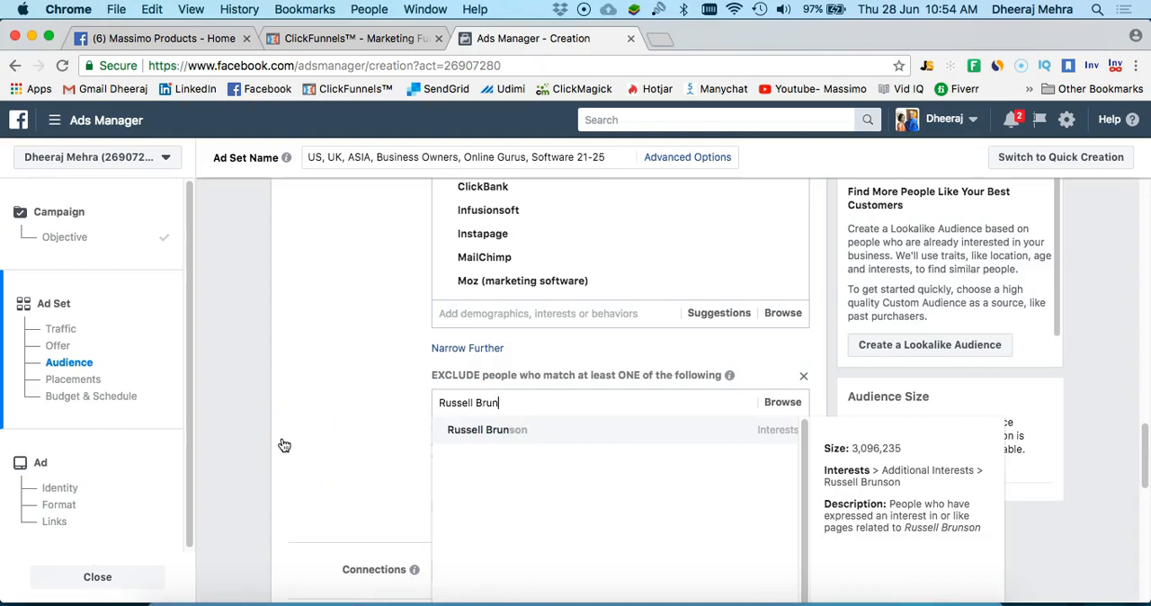
key("Return")
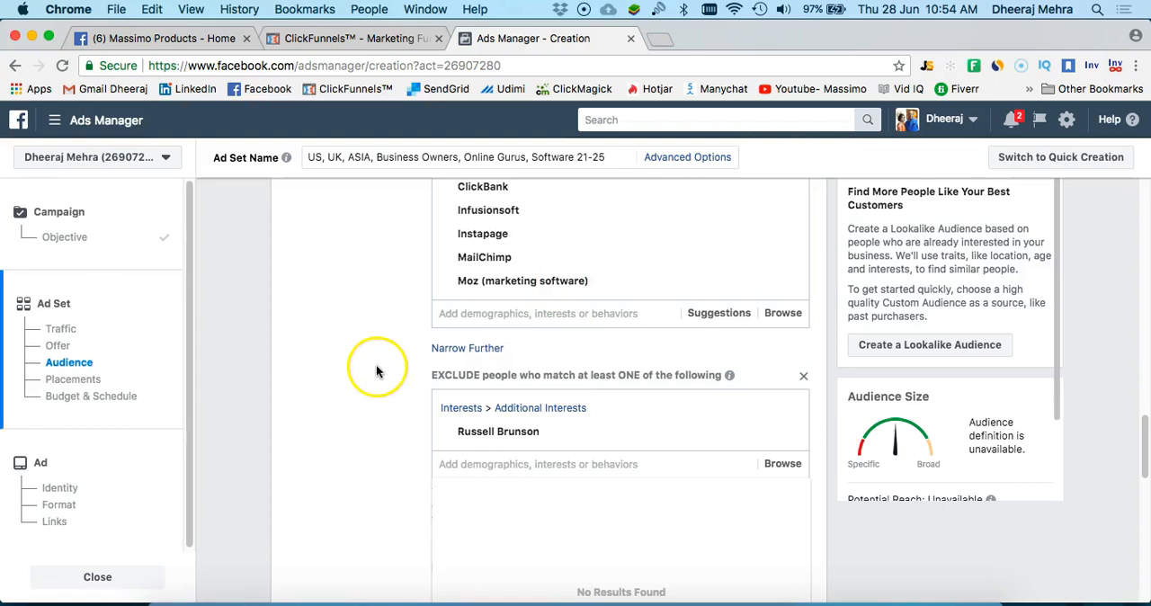
Review the audience definition: locations, age, language, included job titles and employers, both must-also-match interest groups and the exclusion
scroll(377, 364, "up", 5)
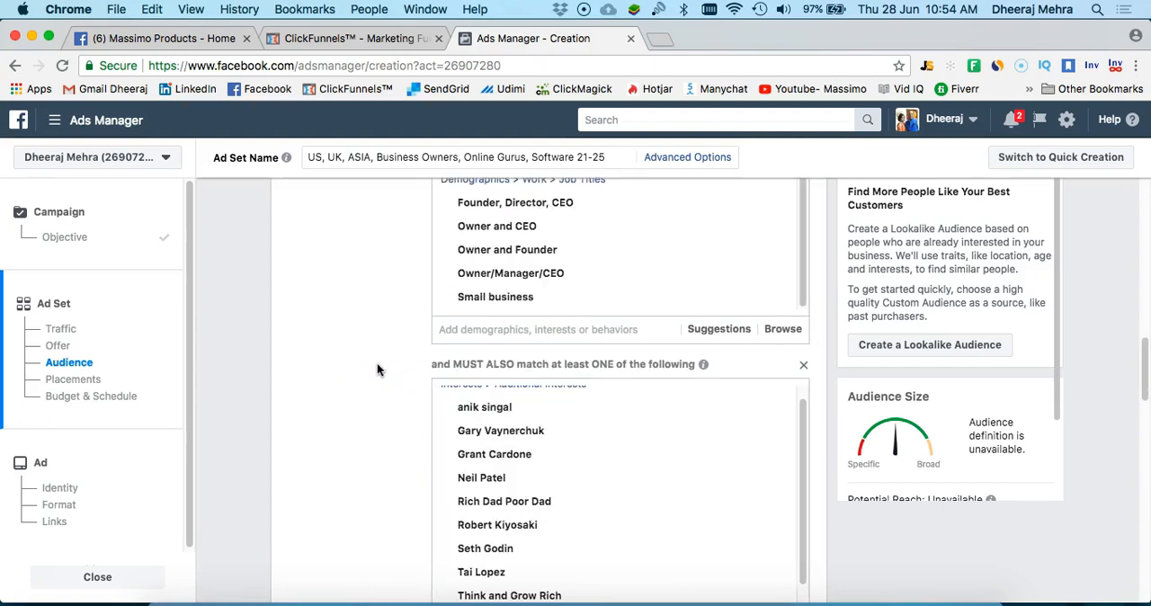
scroll(377, 369, "up", 10)
scroll(377, 369, "down", 6)
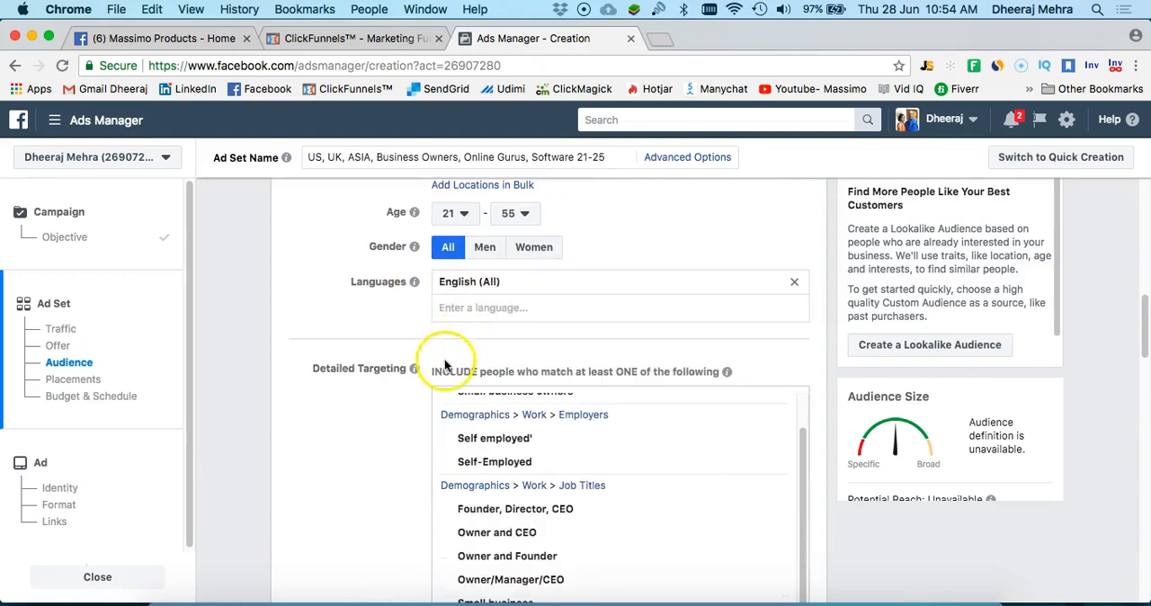
scroll(349, 410, "down", 3)
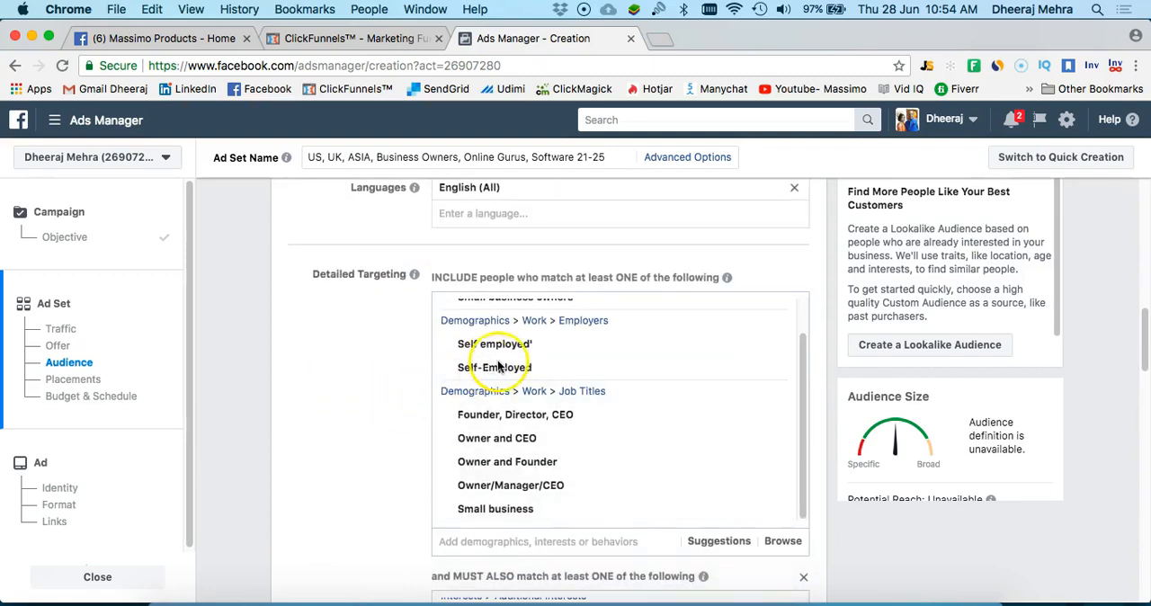
scroll(490, 355, "up", 1)
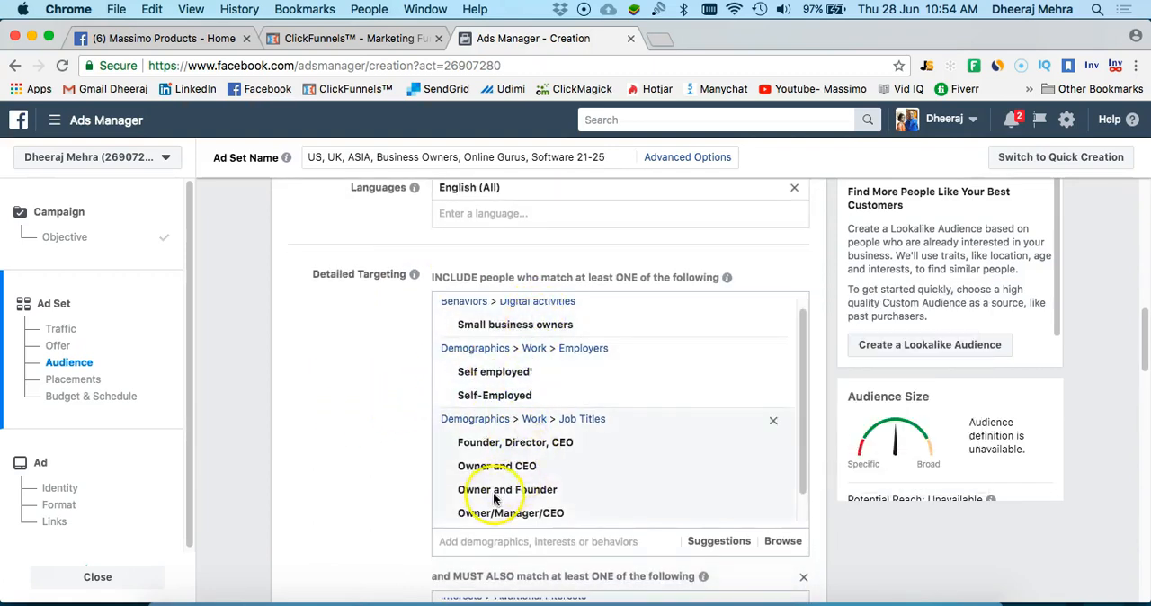
scroll(324, 401, "down", 5)
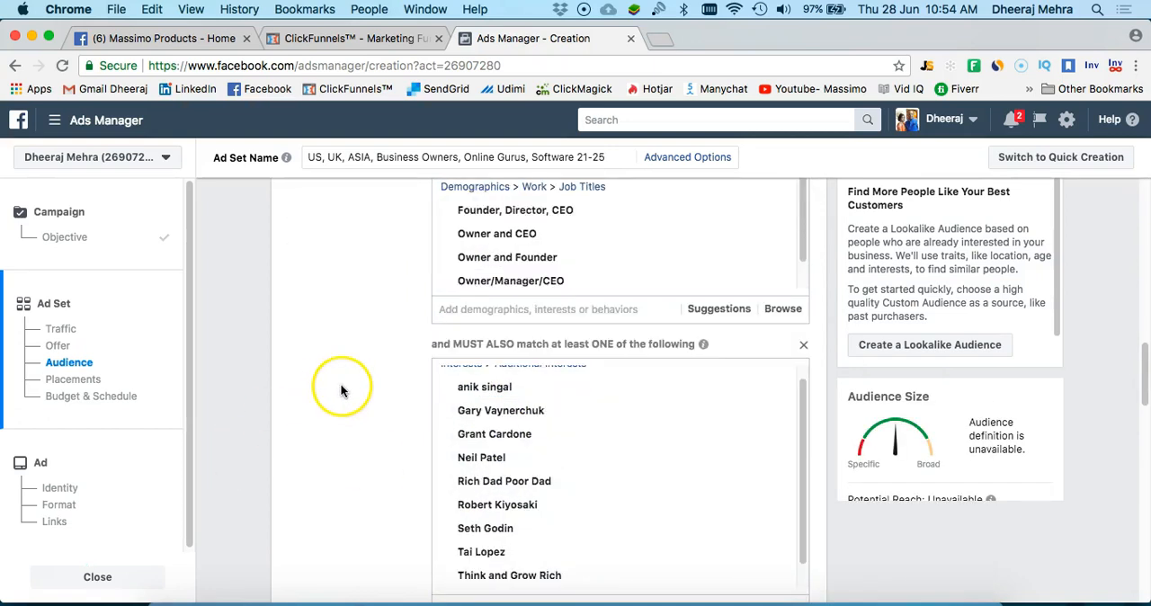
scroll(378, 324, "up", 4)
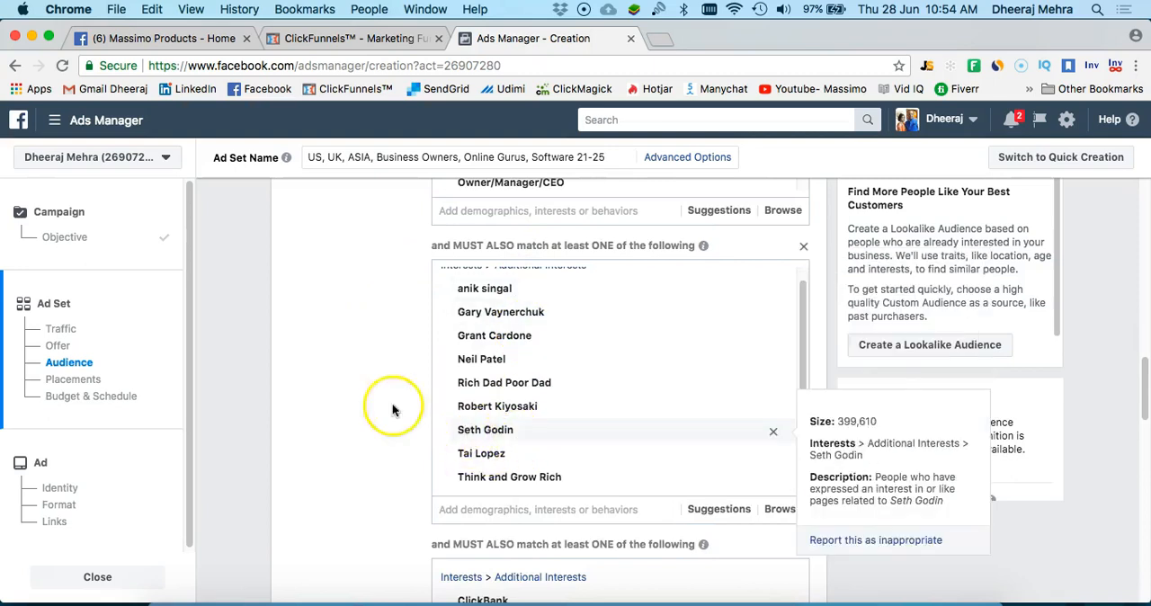
scroll(373, 405, "down", 1)
scroll(371, 406, "down", 4)
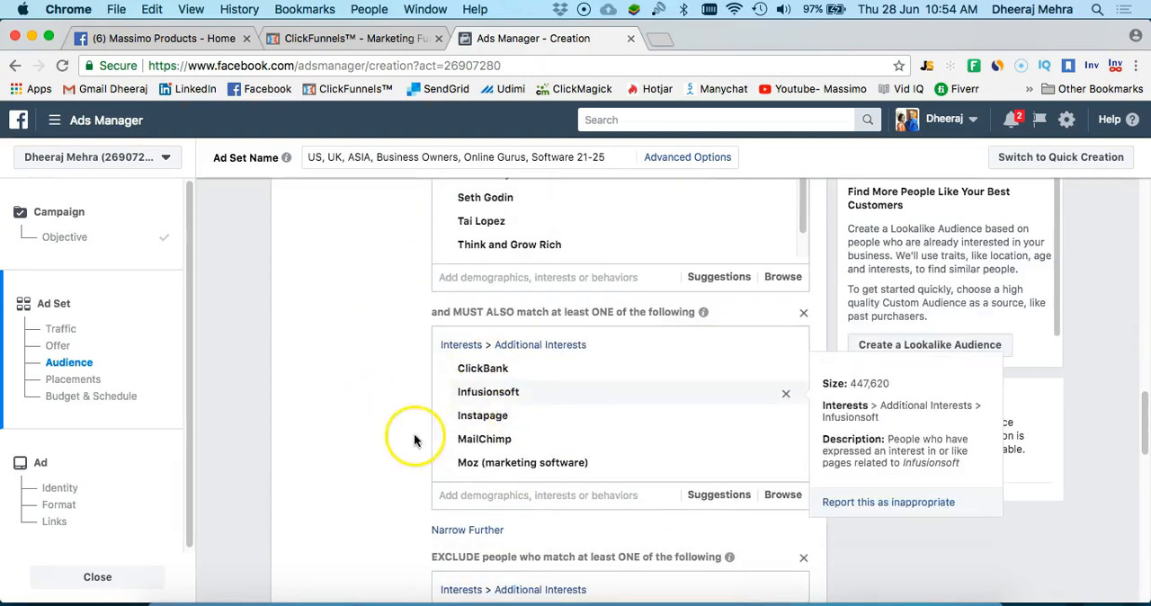
scroll(355, 439, "down", 2)
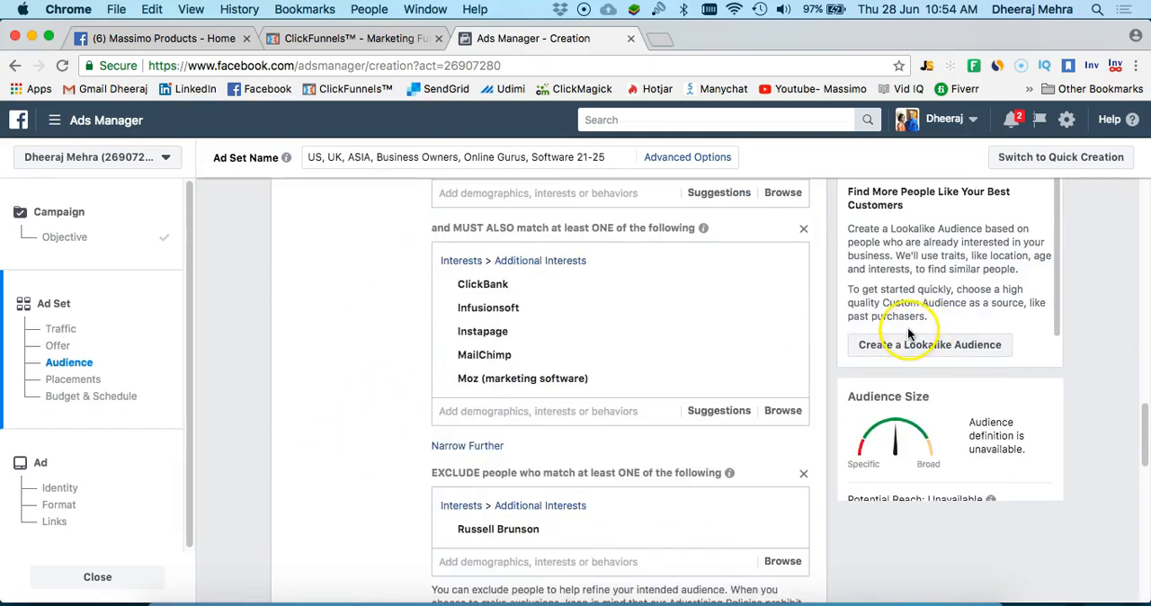
scroll(738, 312, "up", 4)
scroll(710, 323, "up", 10)
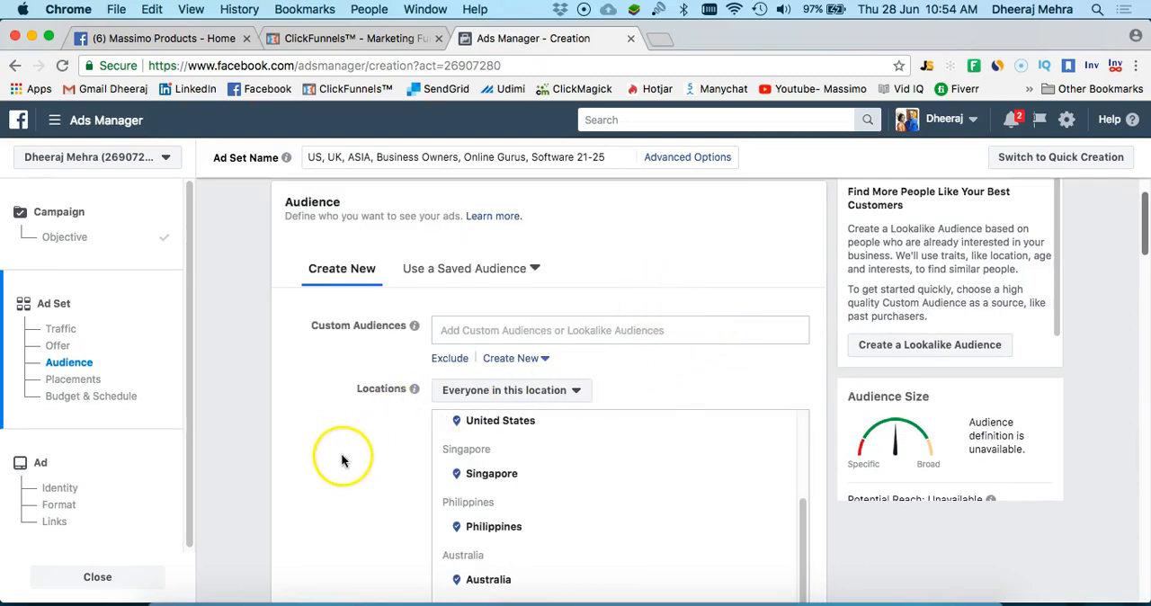
scroll(558, 371, "down", 8)
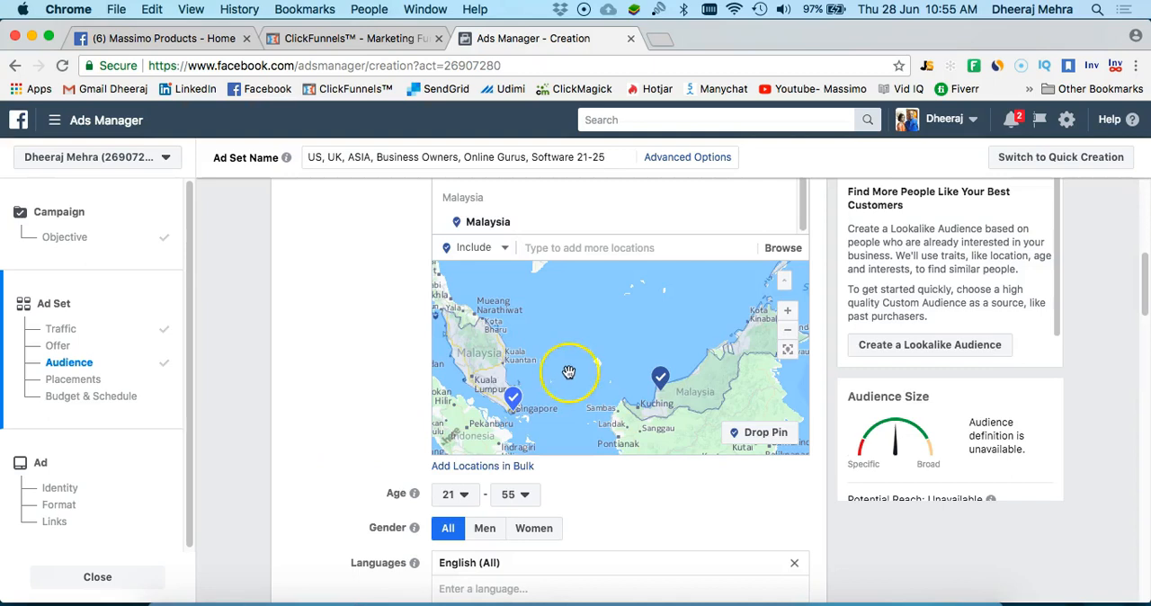
scroll(570, 509, "down", 8)
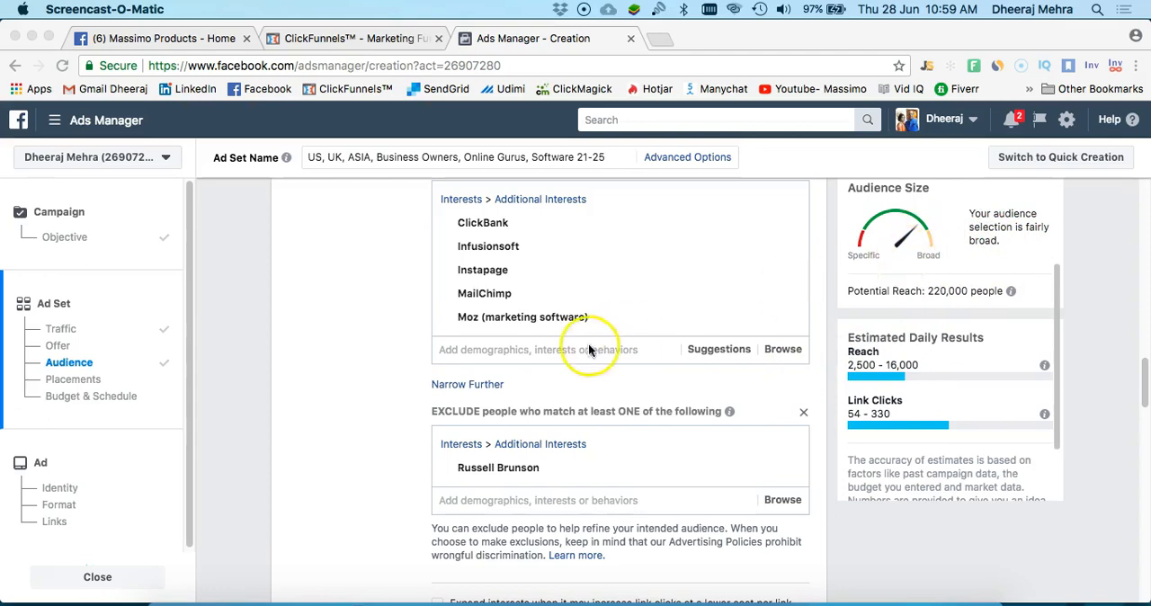
Examine the must-also-match interests, the exclusion, the potential reach and the estimated daily results, and go on to the placement options
scroll(566, 265, "up", 5)
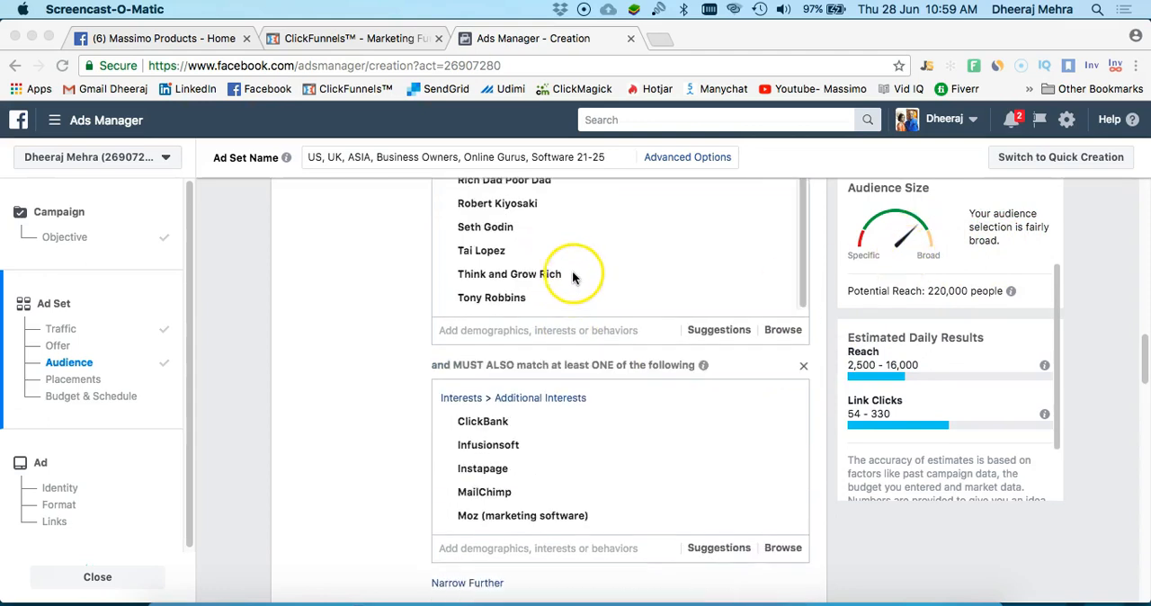
scroll(580, 378, "down", 3)
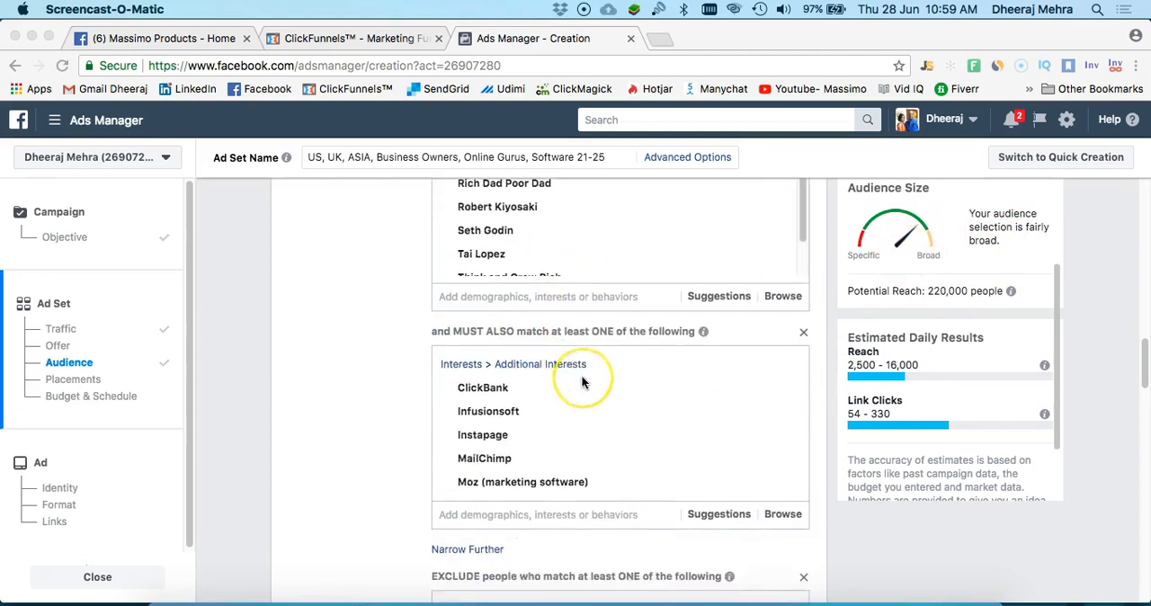
scroll(580, 377, "up", 5)
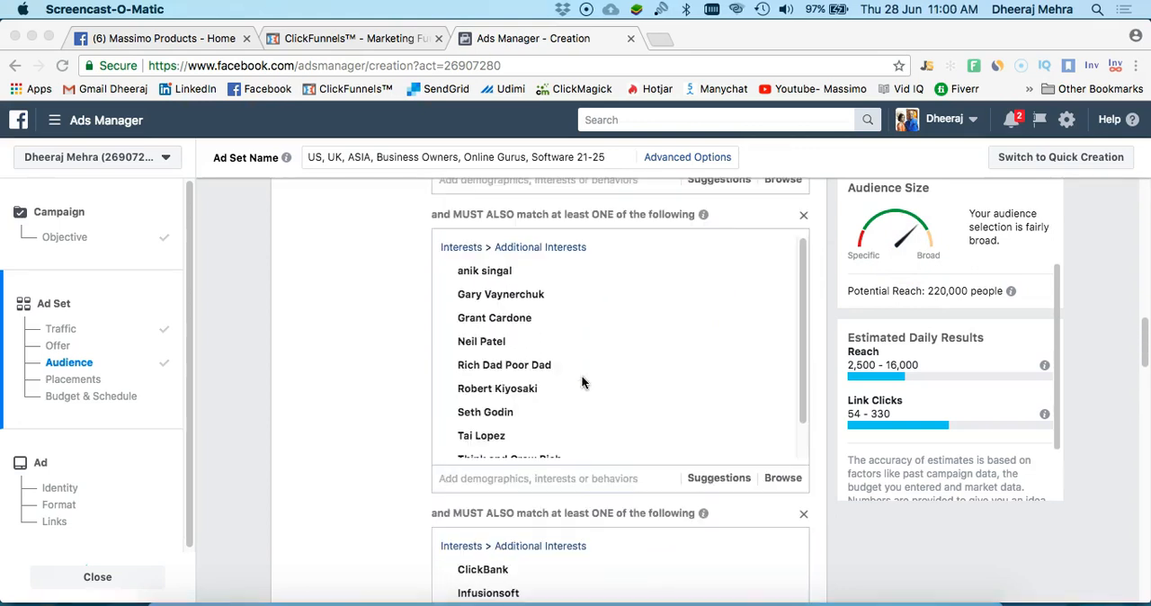
scroll(608, 349, "down", 1)
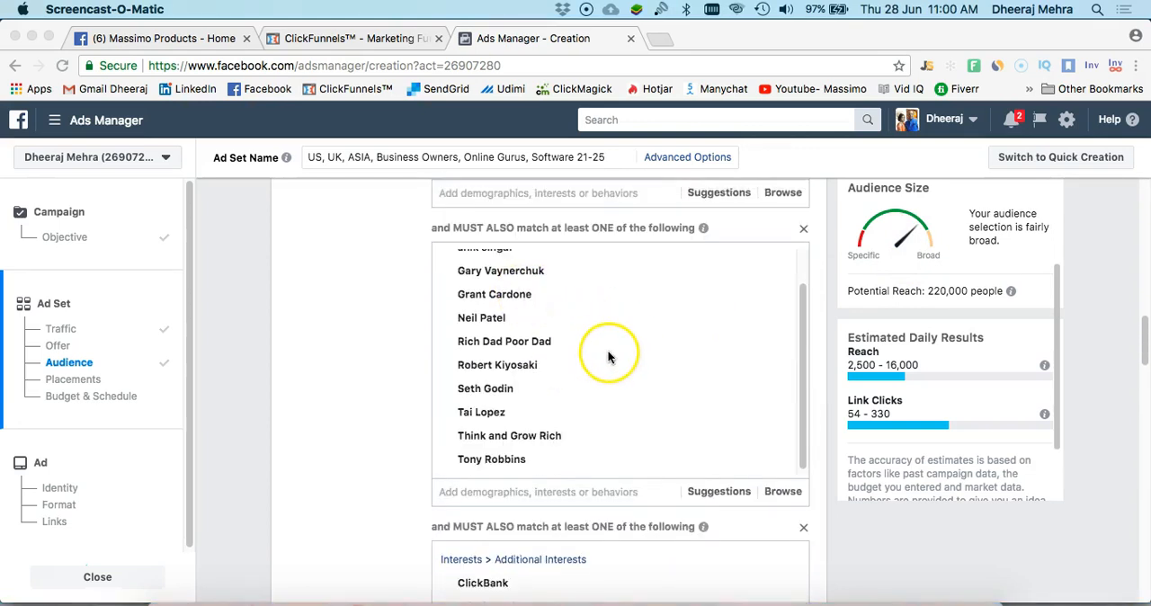
scroll(608, 357, "down", 7)
scroll(635, 398, "down", 3)
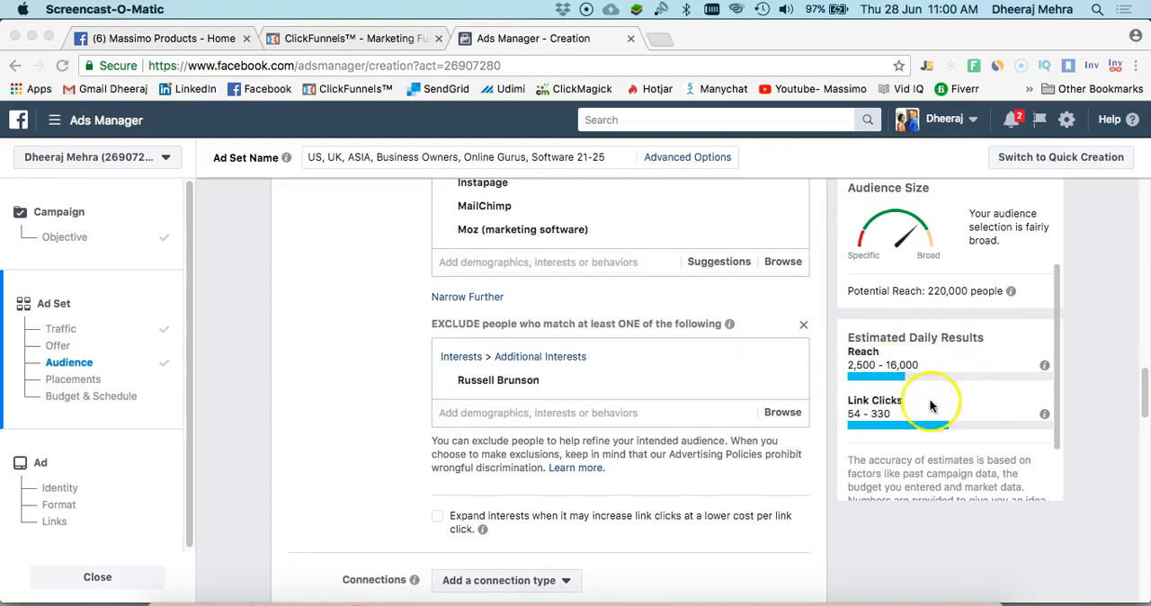
scroll(689, 431, "down", 5)
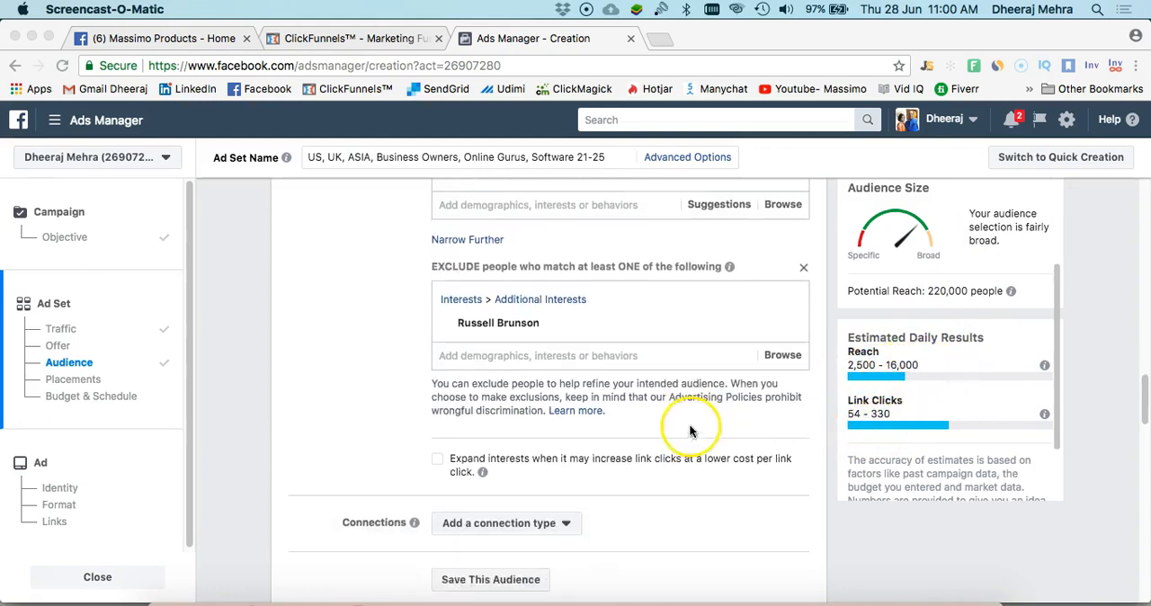
scroll(614, 435, "down", 3)
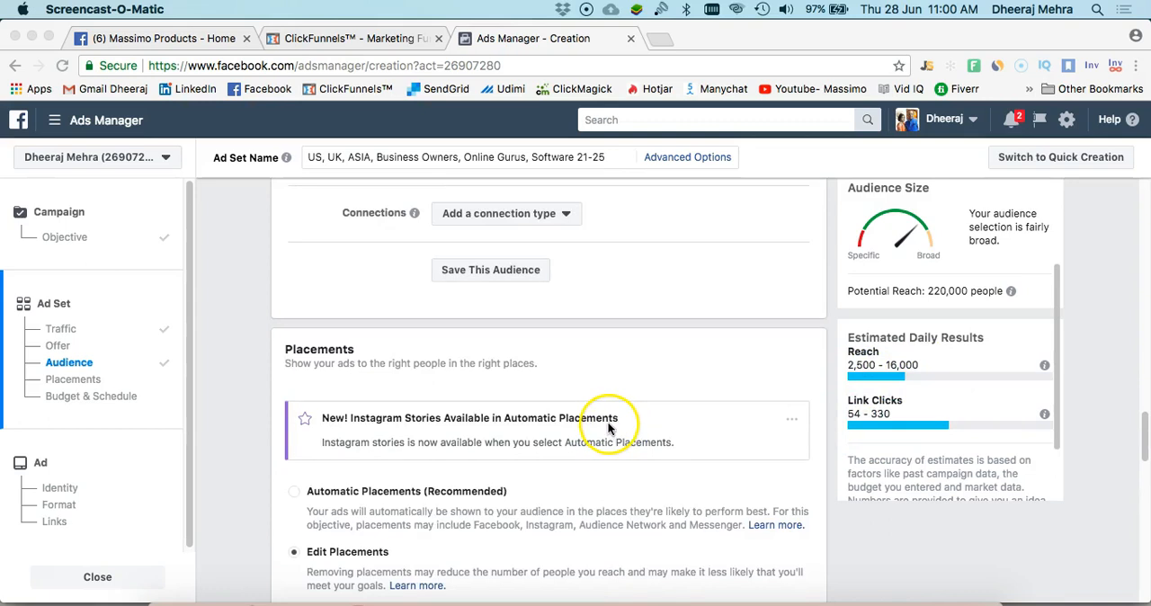
scroll(608, 429, "down", 6)
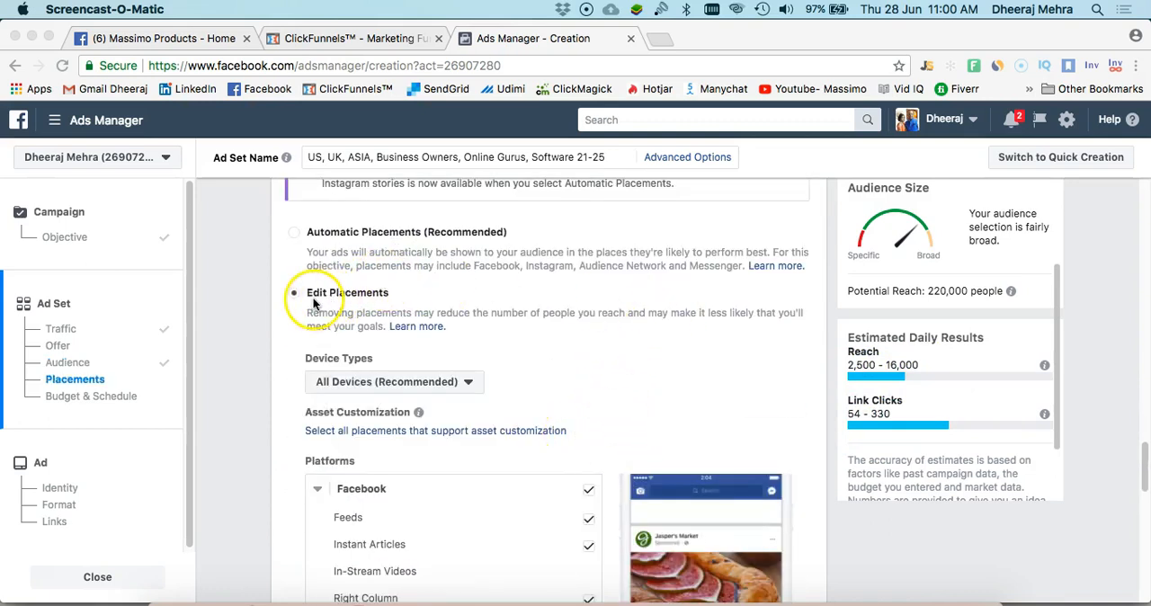
Examine the automatic and manual placement choices and the device types offered for the ad set
scroll(367, 275, "up", 3)
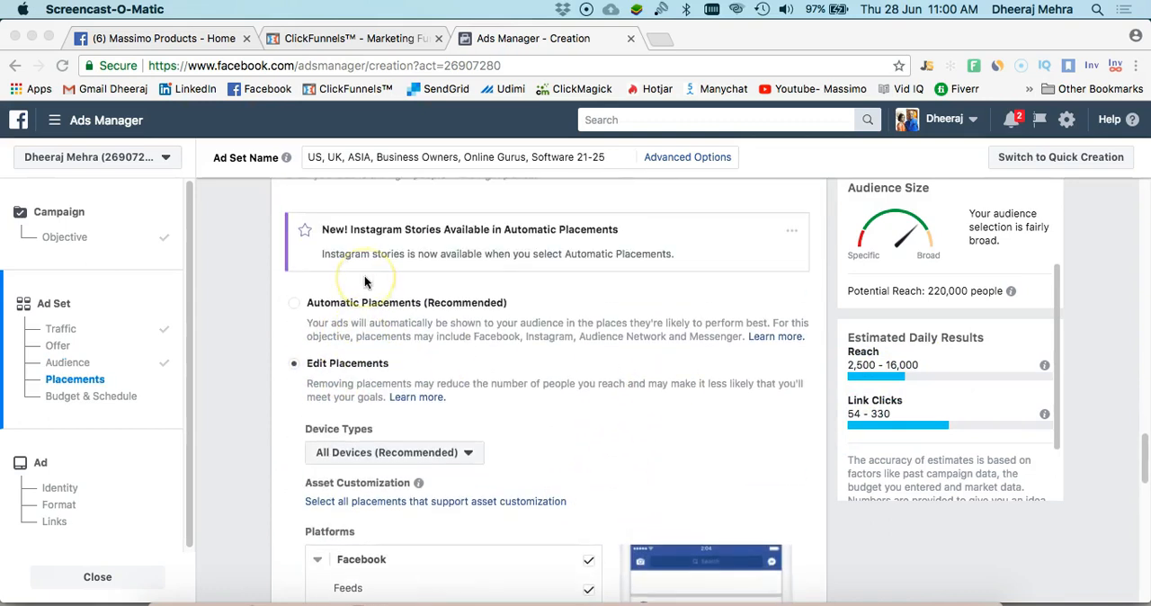
scroll(385, 342, "down", 3)
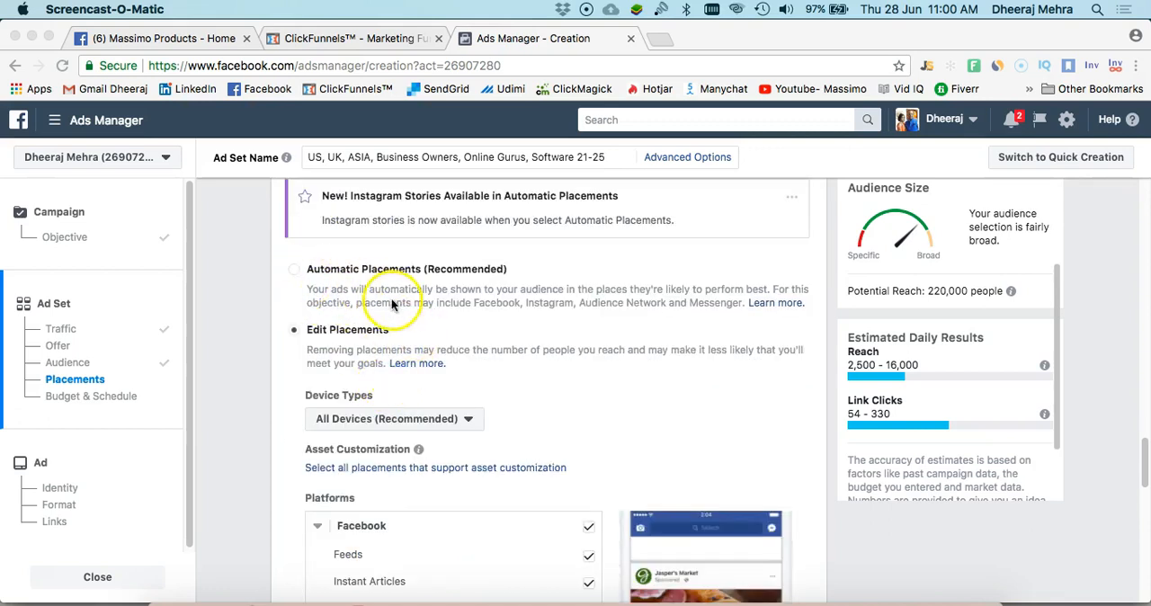
scroll(423, 387, "down", 2)
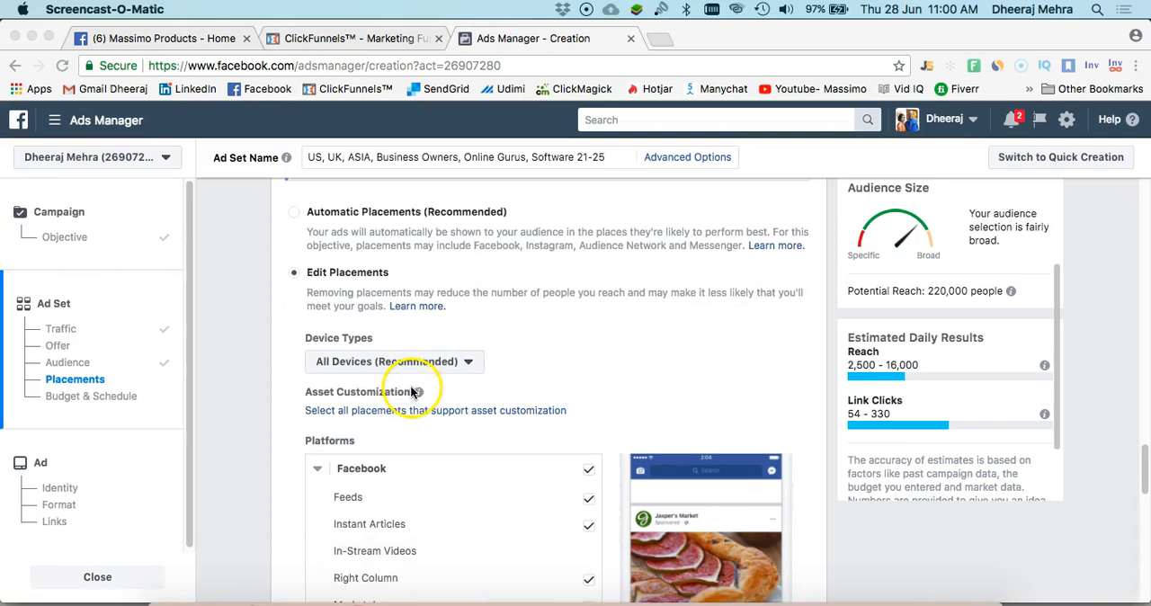
left_click(469, 363)
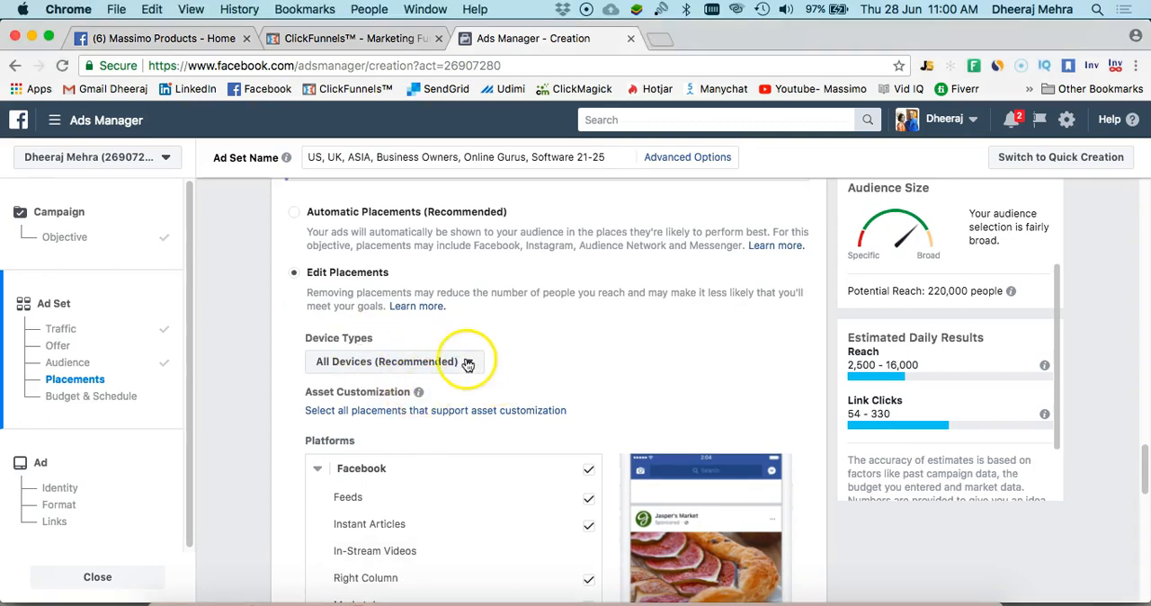
left_click(468, 363)
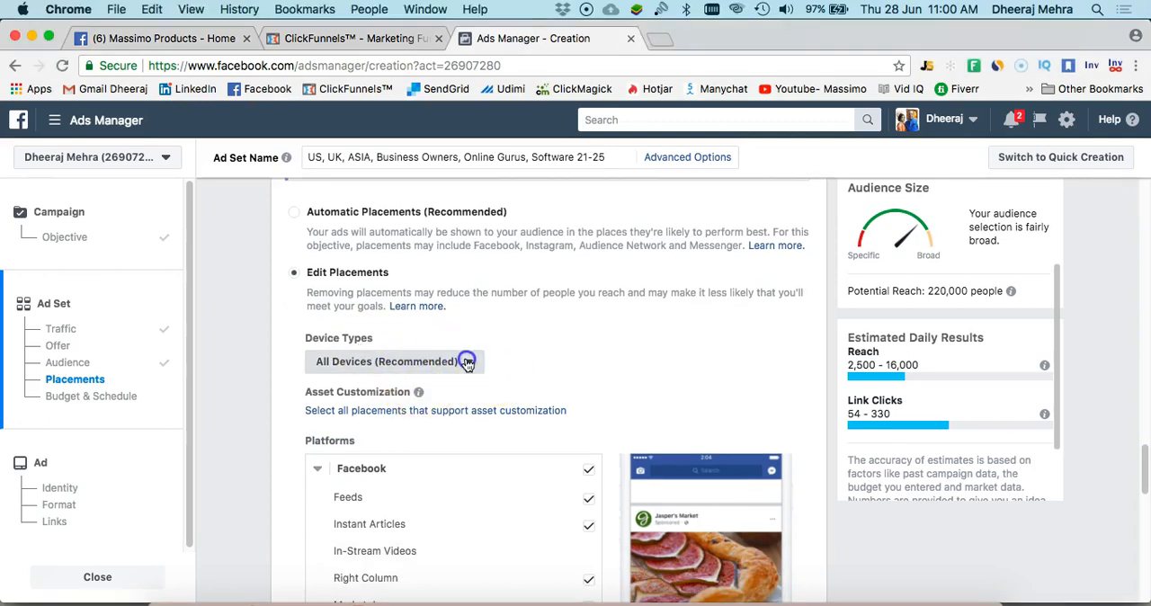
left_click(559, 369)
Remove Right Column and Marketplace from the Facebook placements
scroll(552, 364, "down", 3)
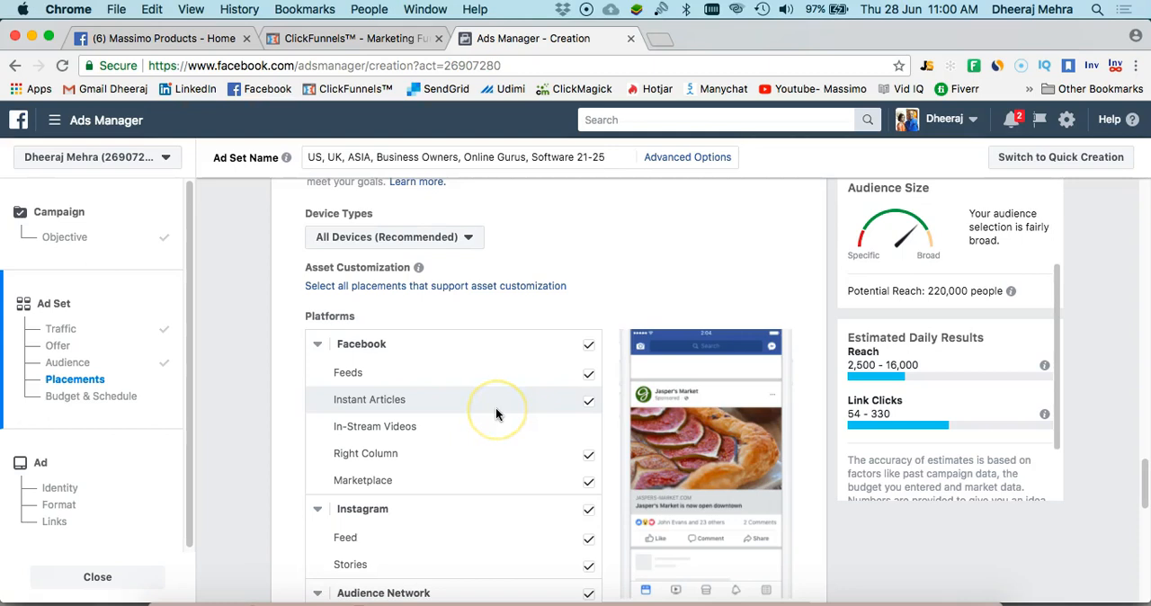
scroll(495, 407, "down", 1)
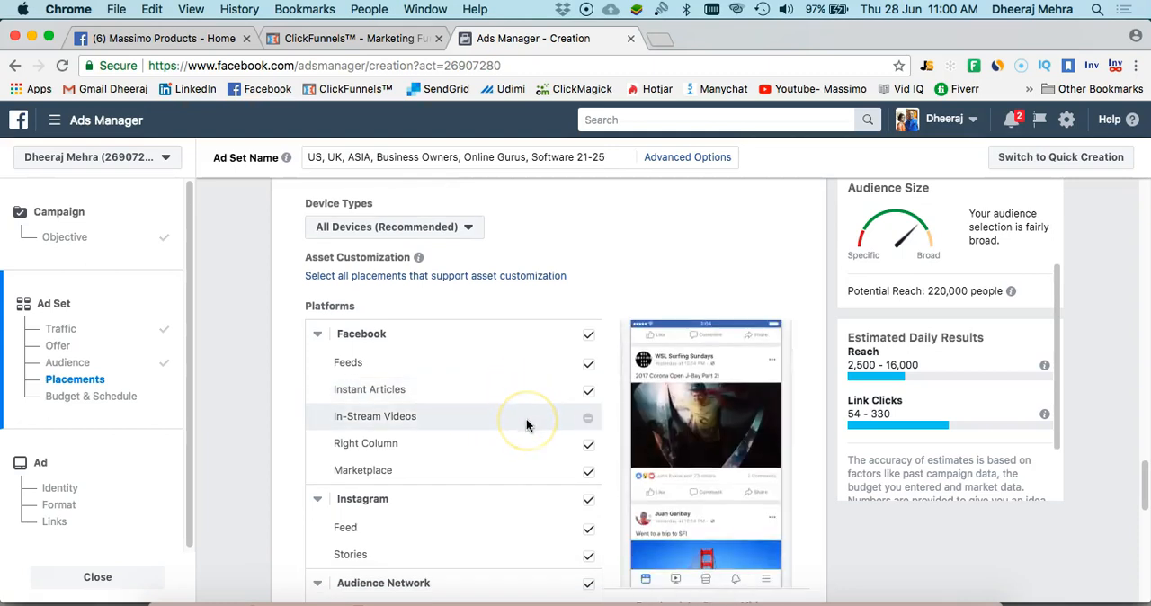
left_click(589, 447)
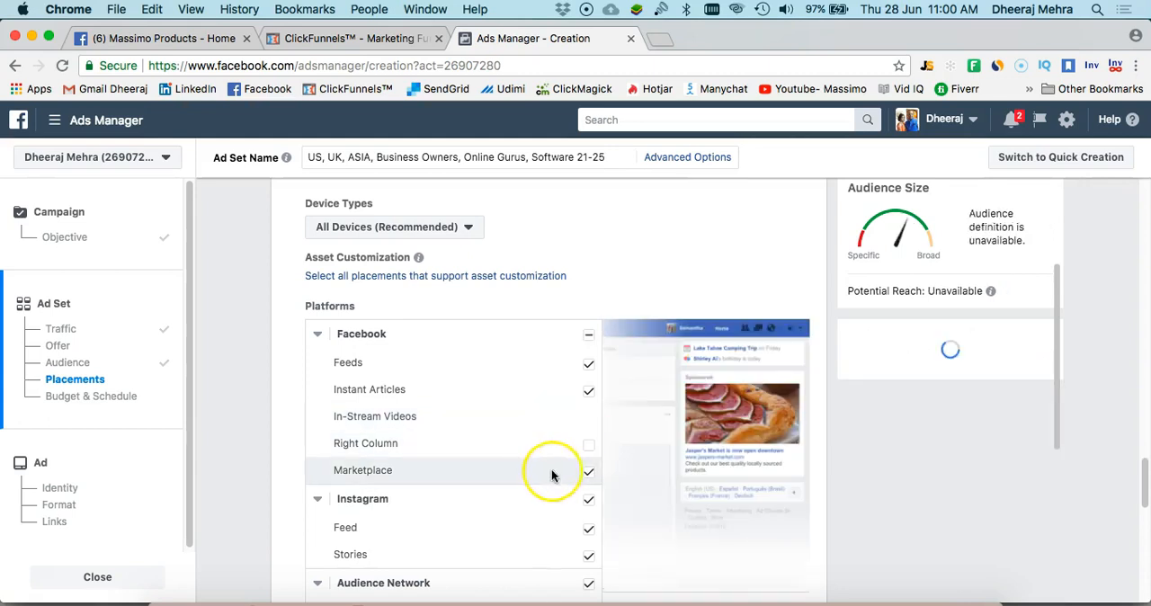
left_click(590, 474)
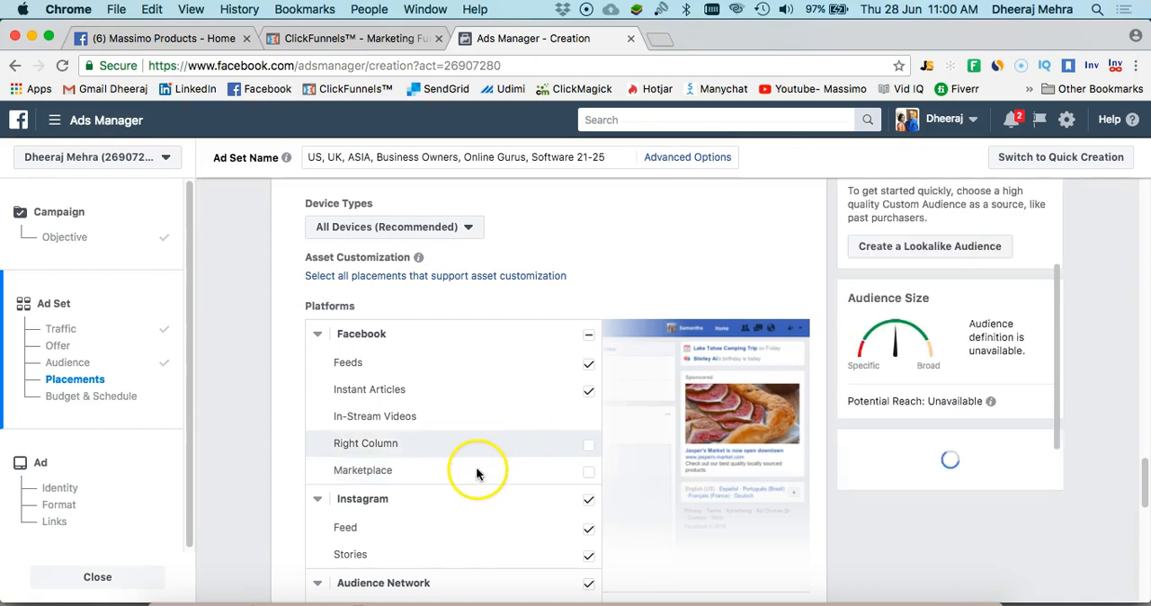
Turn off all Audience Network and Messenger placements, including Messenger Inbox
scroll(477, 473, "down", 5)
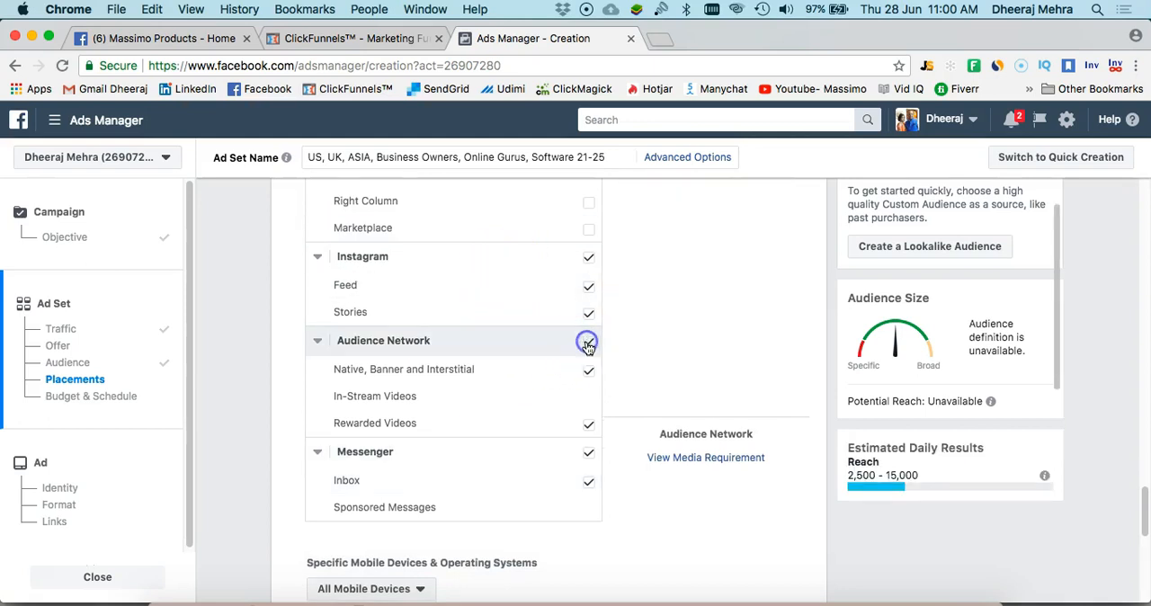
left_click(548, 367)
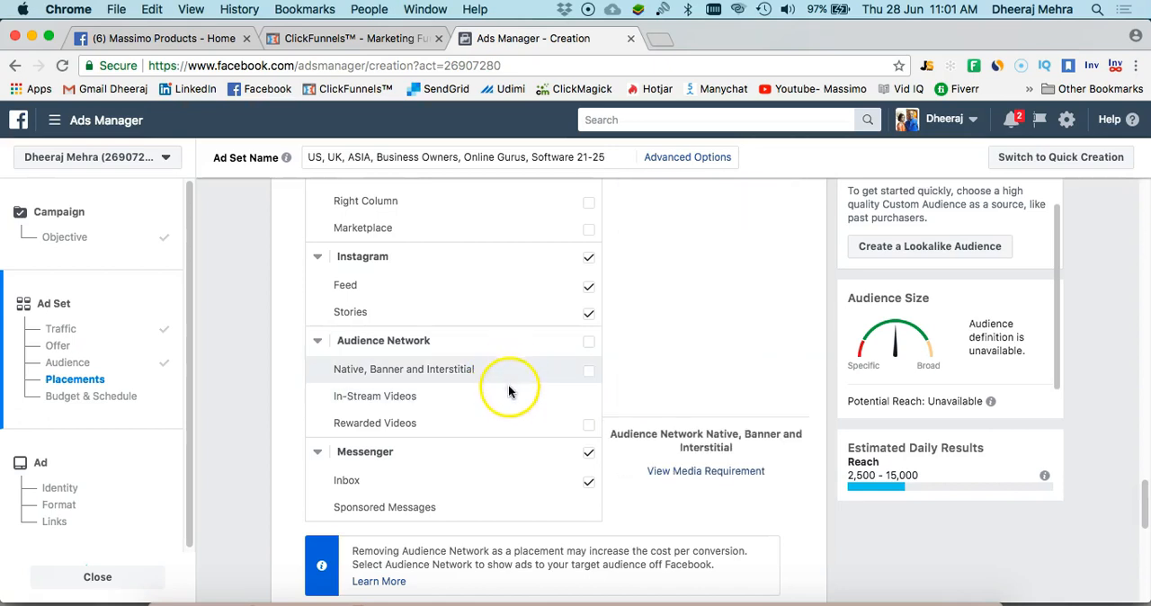
scroll(505, 396, "down", 3)
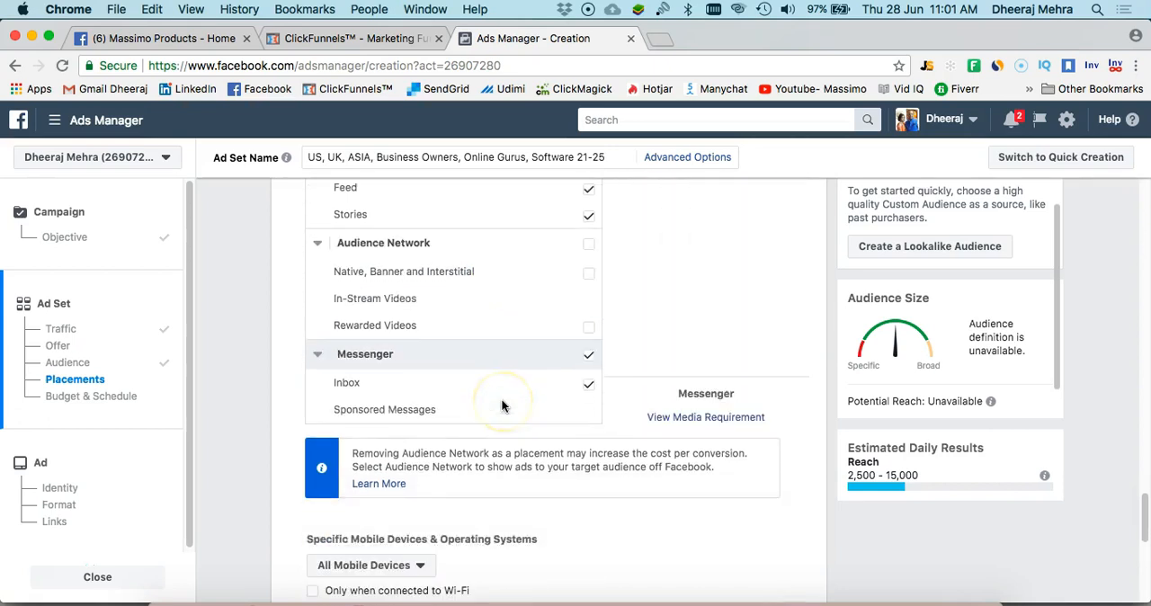
left_click(589, 356)
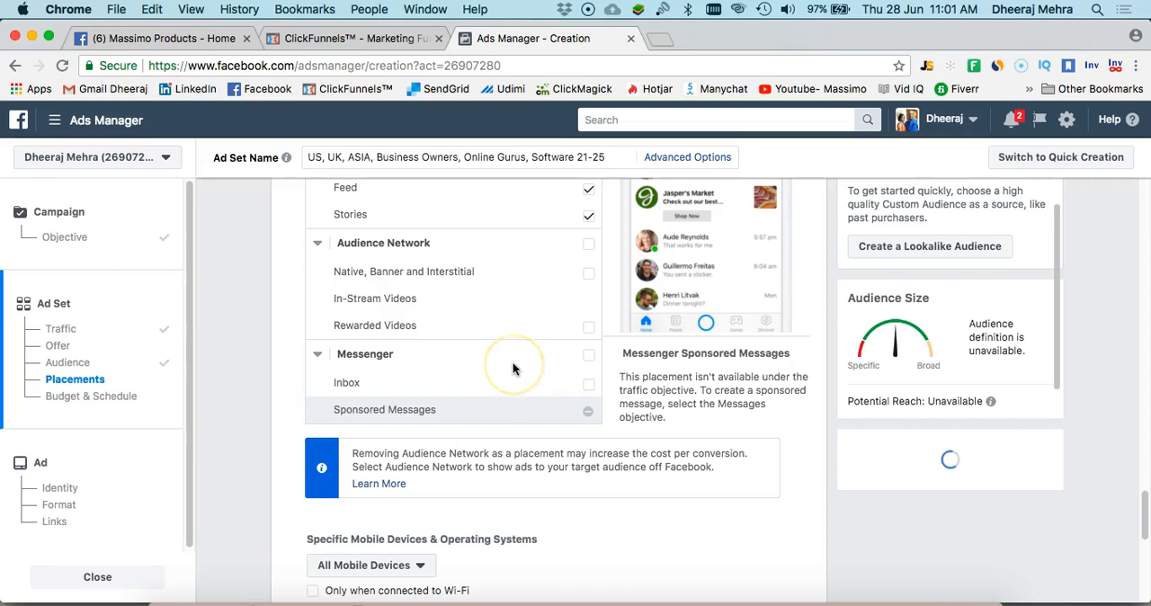
Restrict ad delivery on mobile devices to only when connected to Wi-Fi
scroll(513, 368, "down", 2)
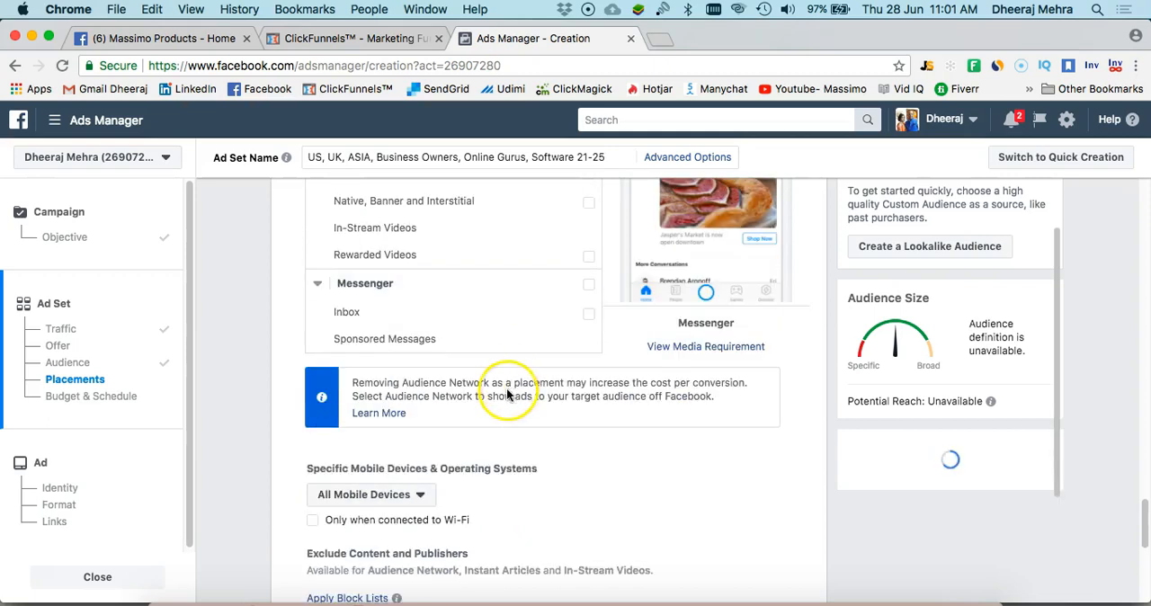
scroll(507, 387, "down", 4)
scroll(506, 387, "down", 1)
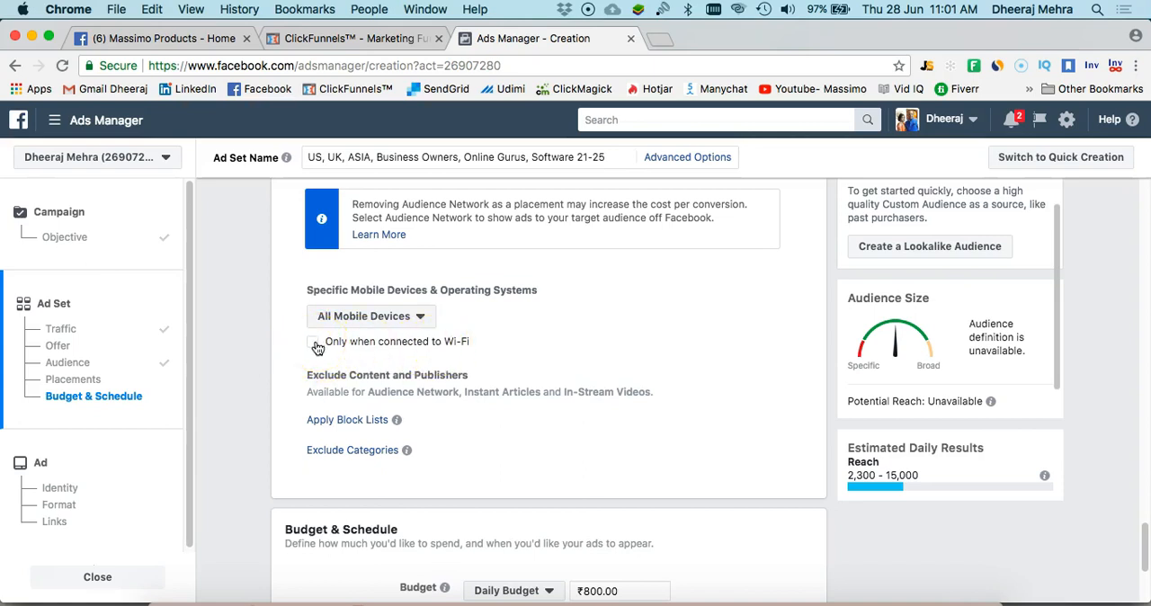
left_click(316, 345)
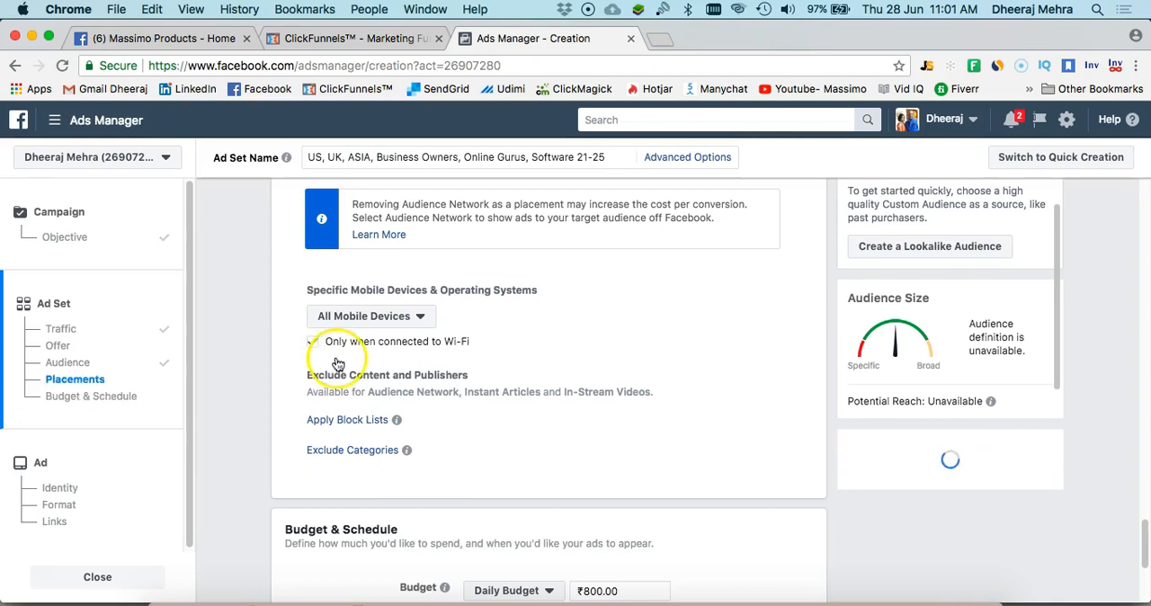
Go on to the budget and schedule settings and examine the daily and lifetime budget types
scroll(456, 345, "down", 4)
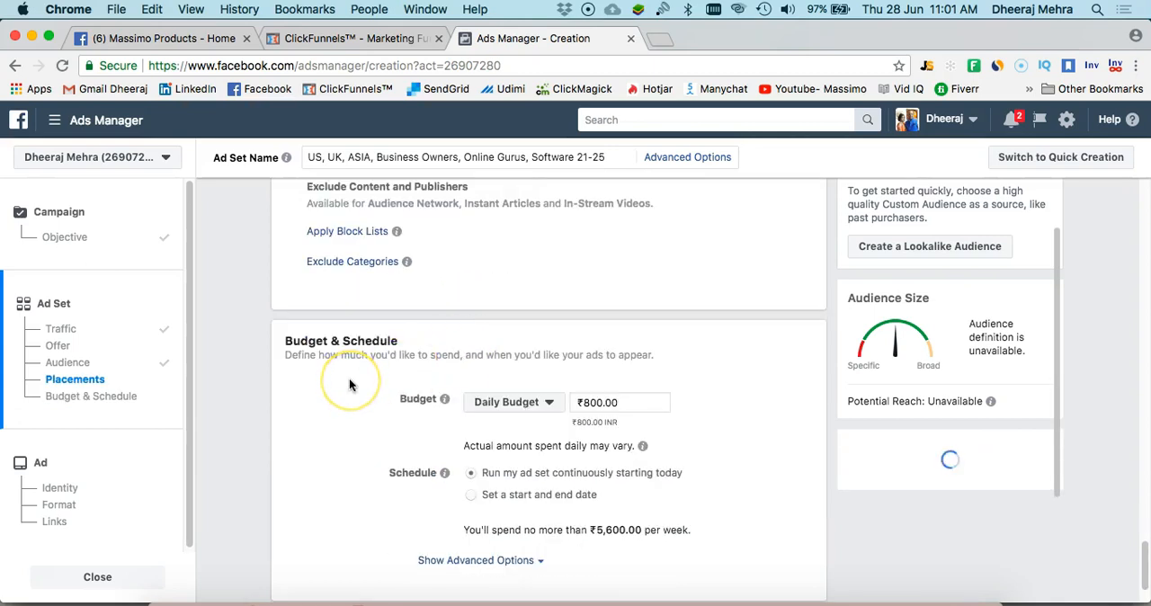
scroll(349, 385, "down", 2)
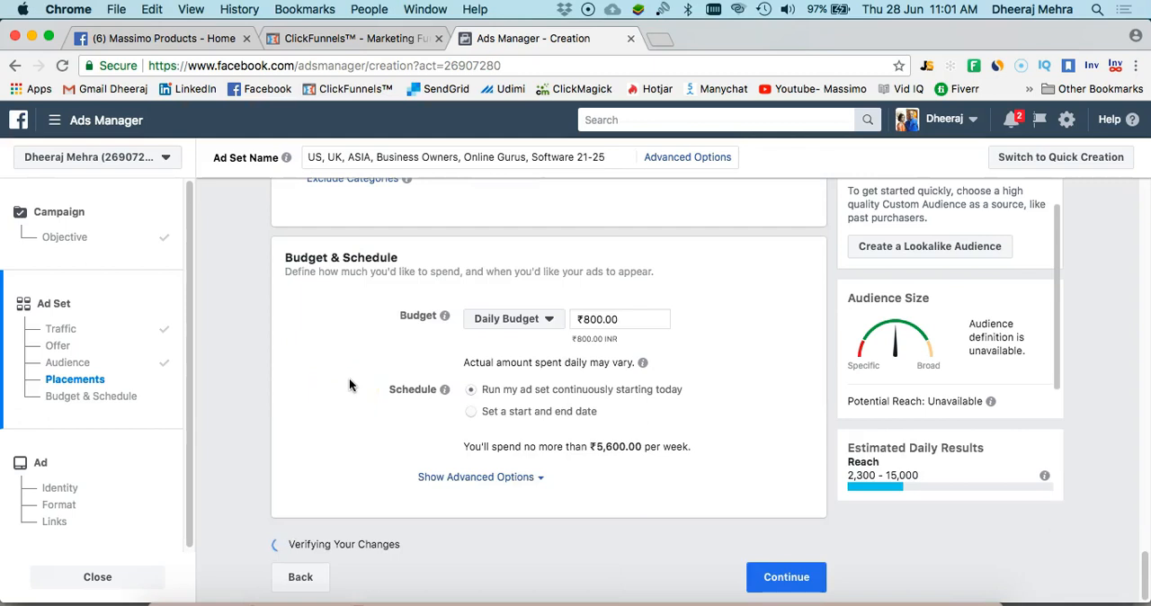
left_click(552, 320)
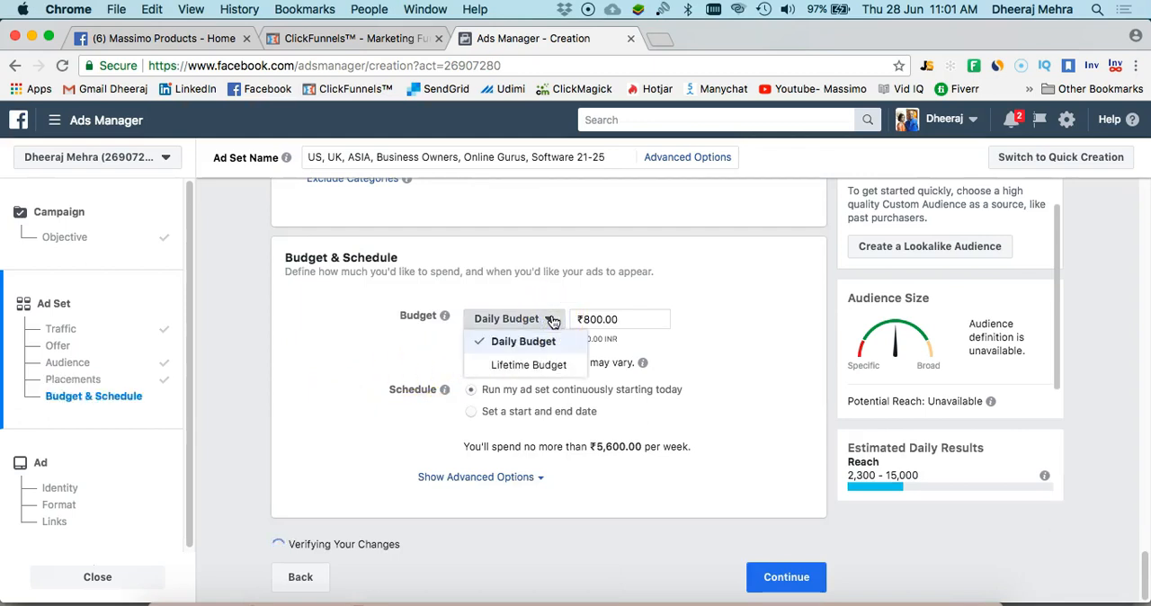
left_click(534, 390)
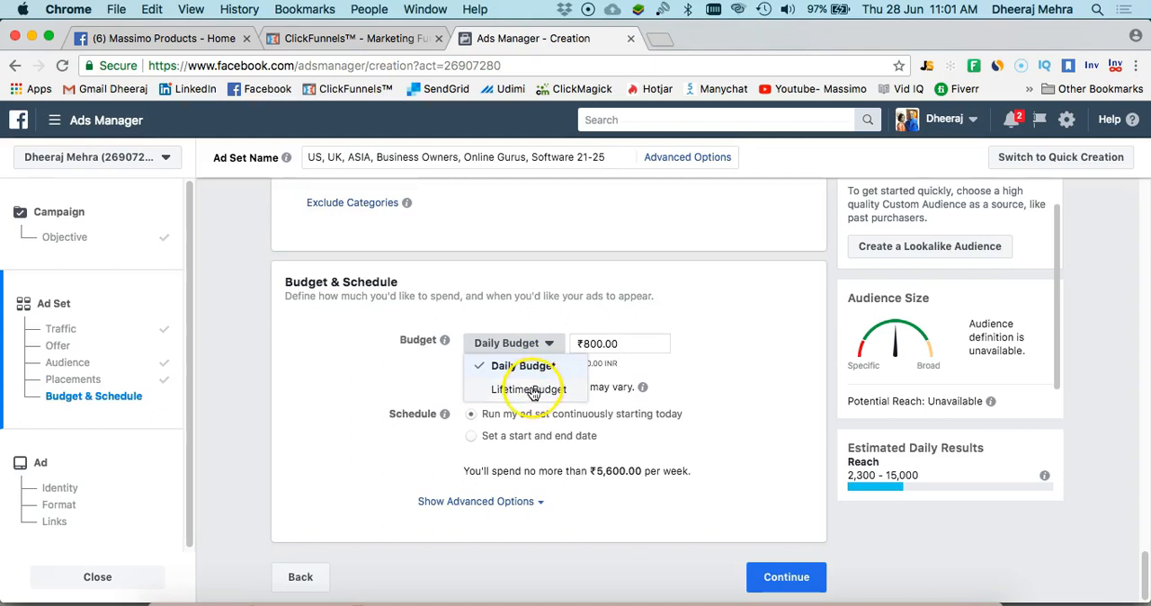
left_click(365, 378)
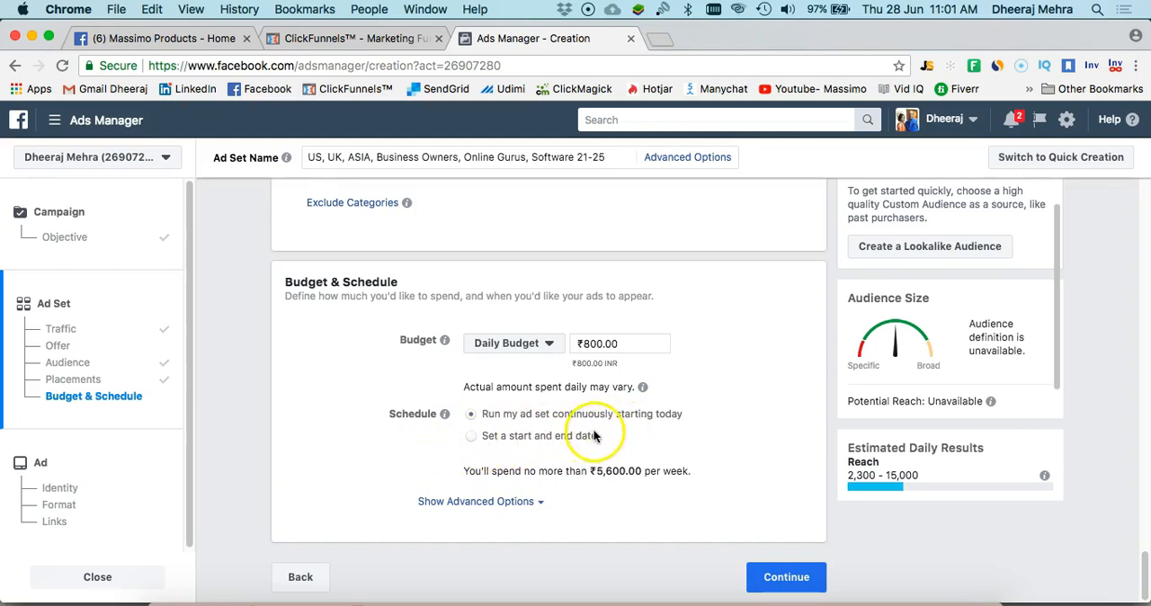
Schedule the ad set with a start and end date, setting the end date to July 7, 2018
left_click(472, 435)
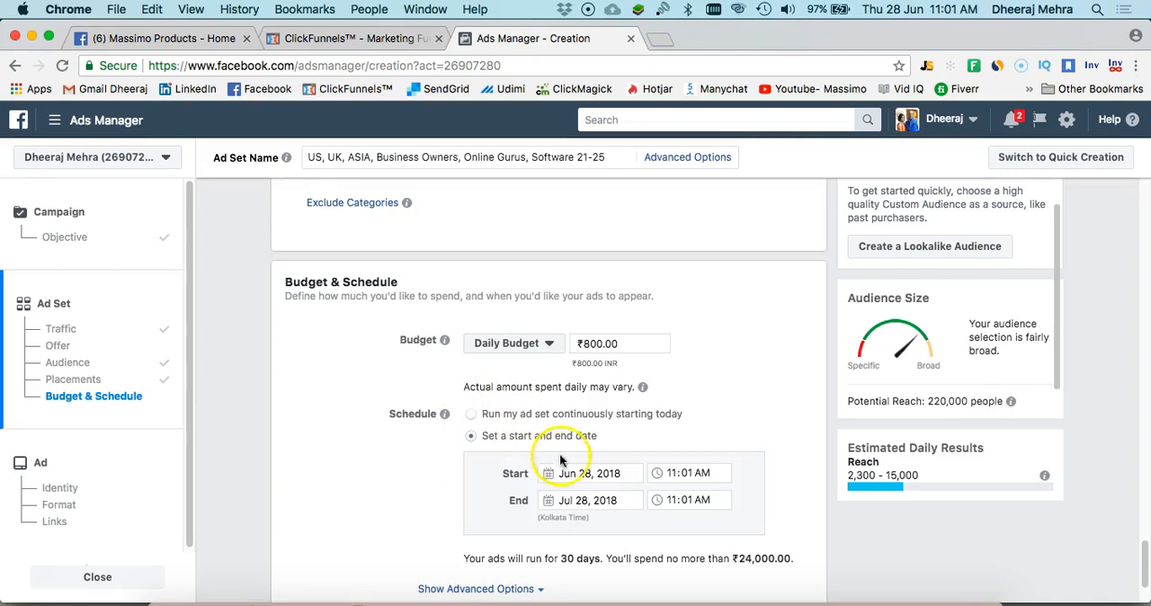
left_click(612, 504)
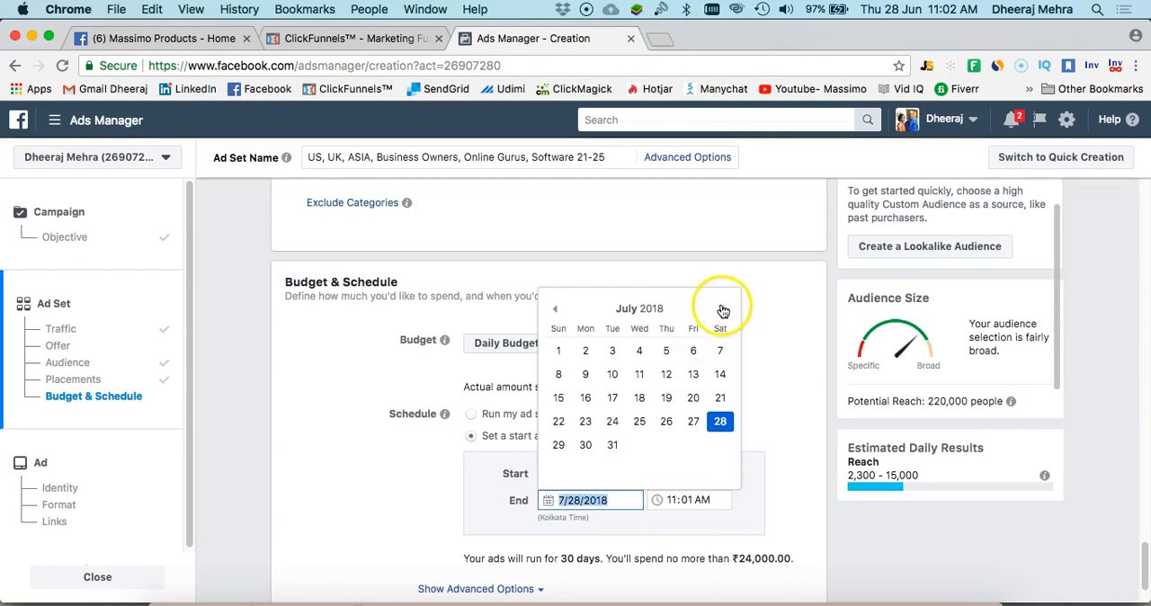
left_click(487, 452)
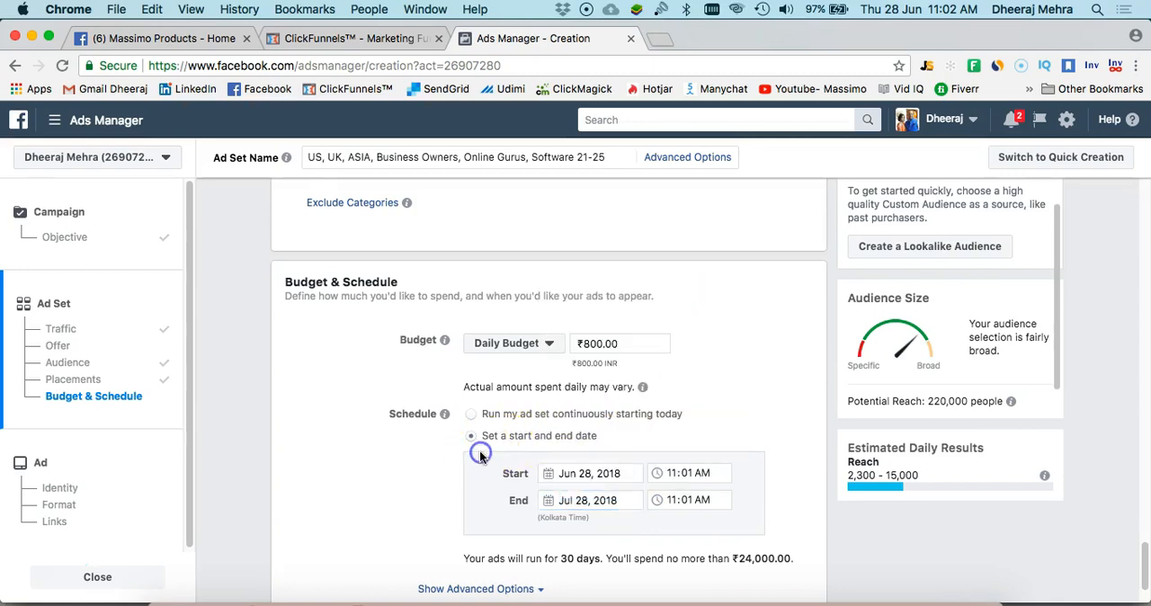
left_click(589, 504)
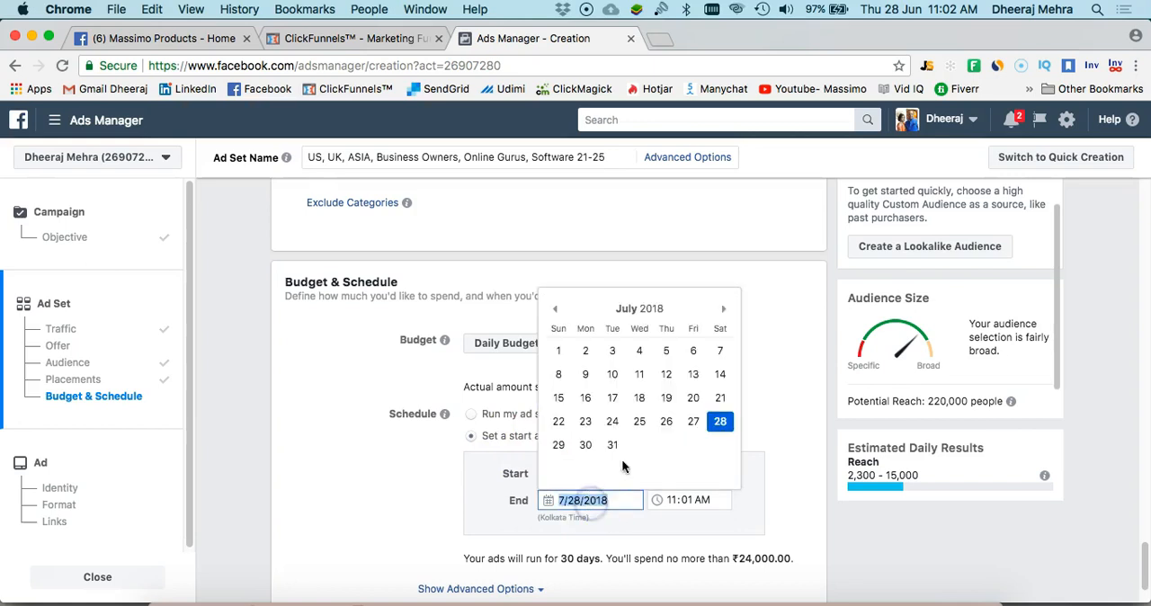
left_click(719, 351)
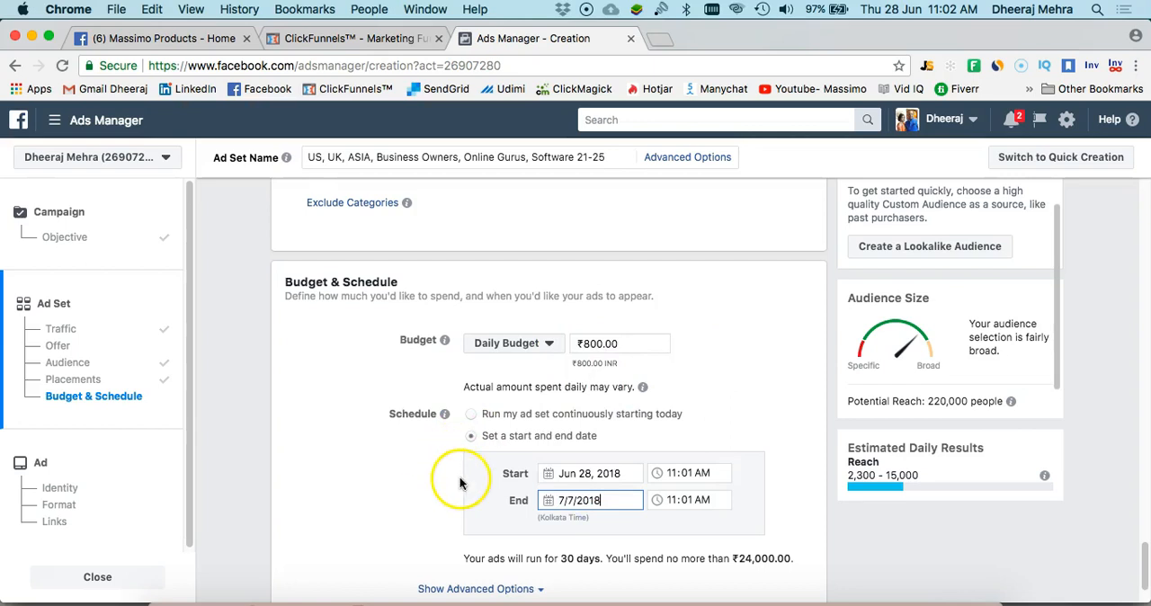
Review the mobile device, budget and schedule settings, and continue to the ad creation stage
scroll(449, 472, "down", 3)
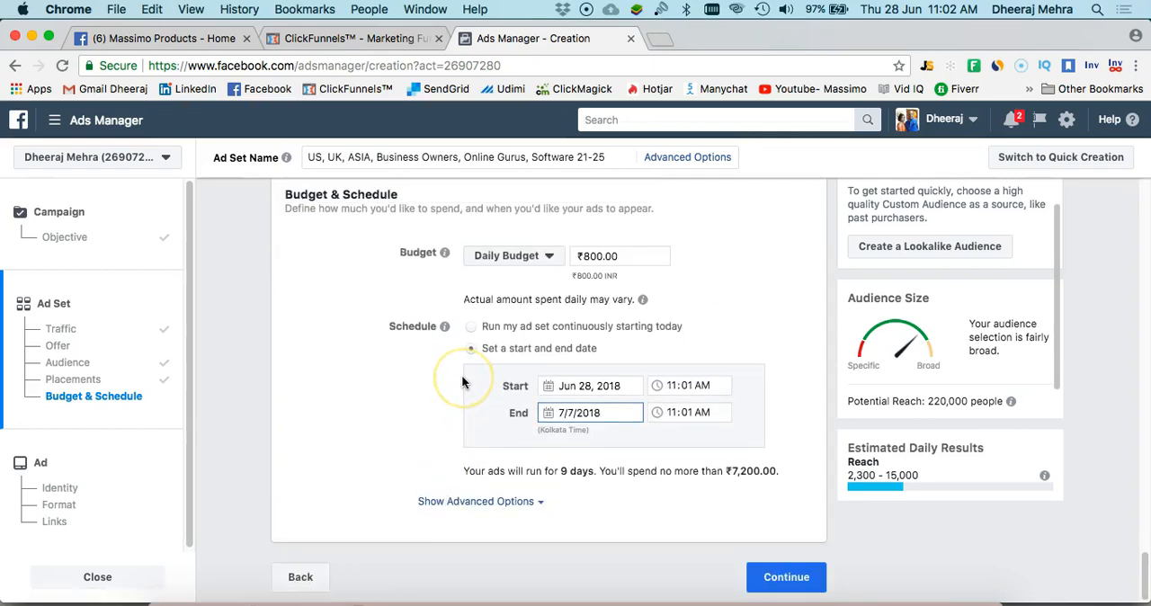
scroll(462, 383, "up", 10)
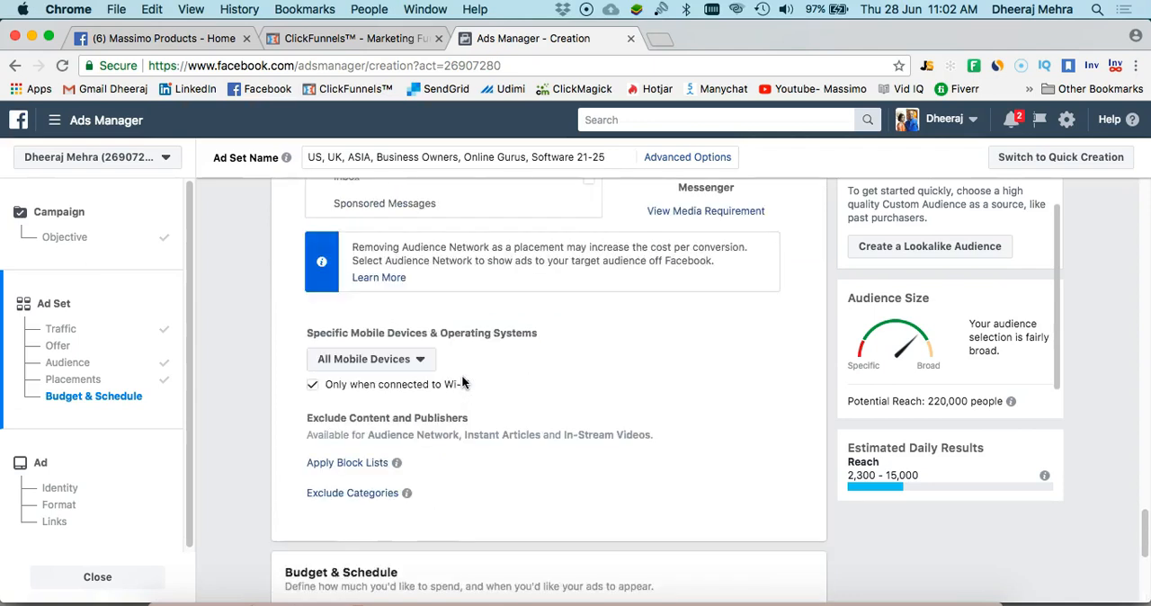
scroll(462, 383, "down", 10)
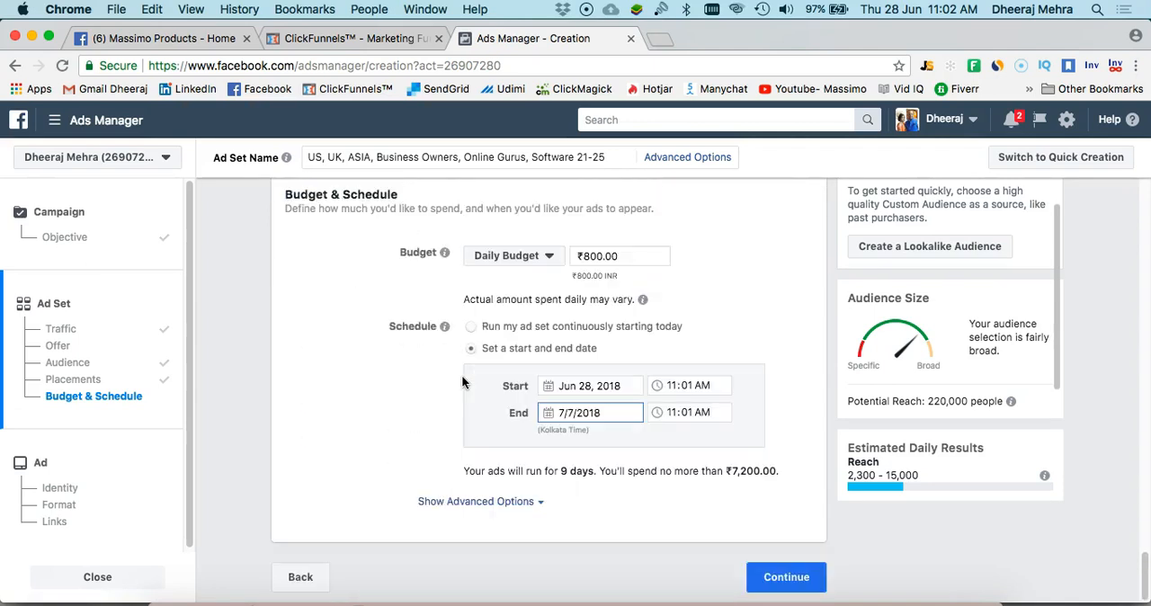
left_click(773, 576)
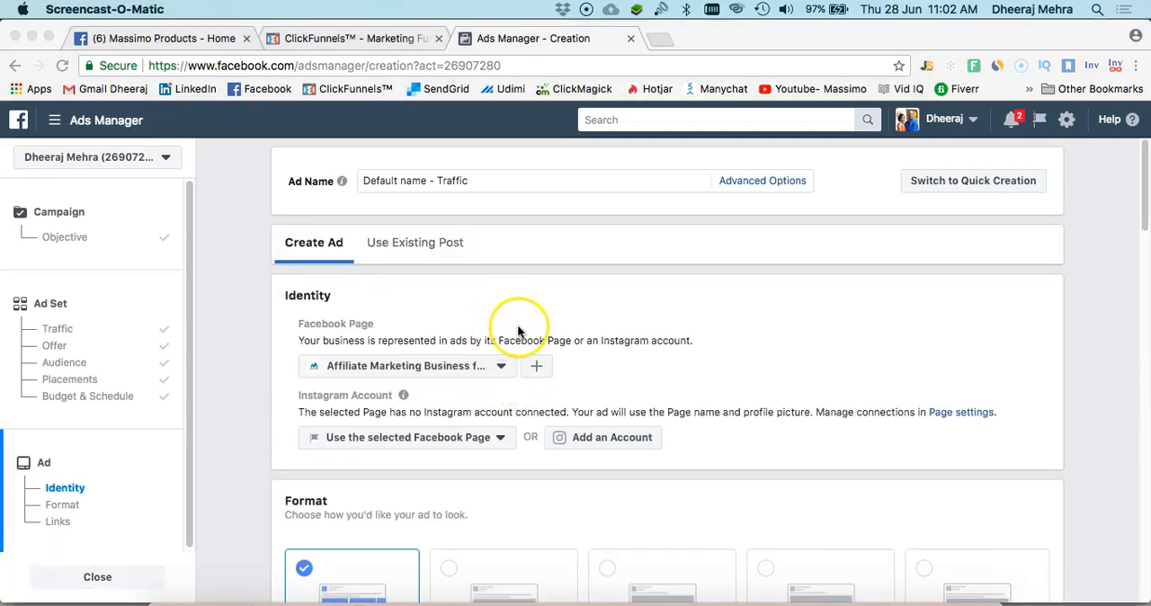
Choose the Massimo Products page with the dark blue logo as the ad's Facebook Page identity
scroll(517, 331, "down", 1)
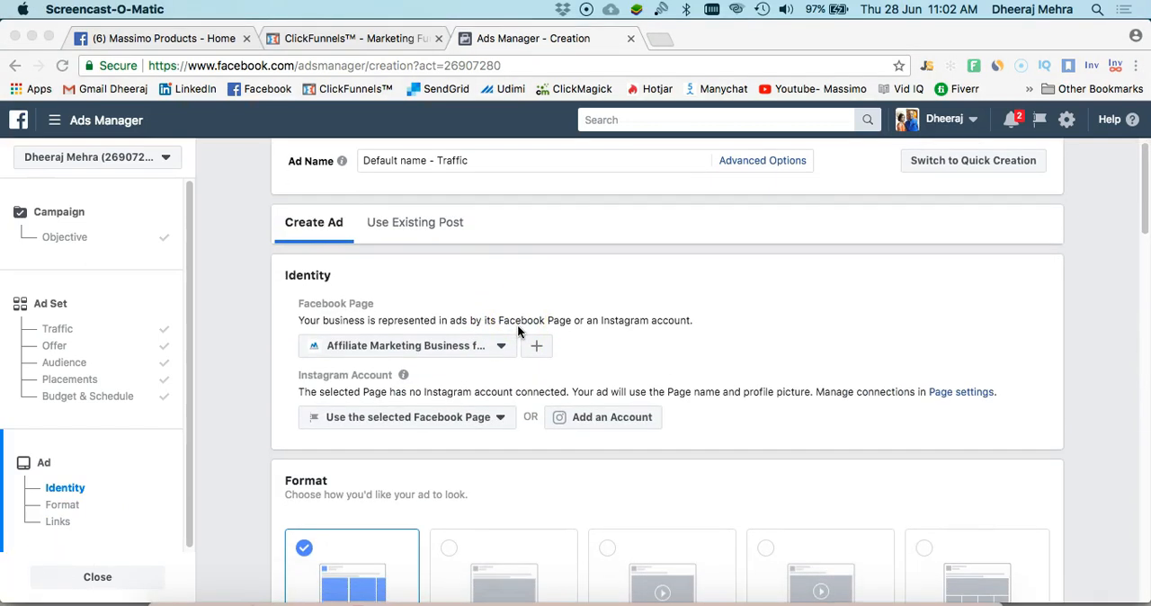
scroll(517, 329, "down", 3)
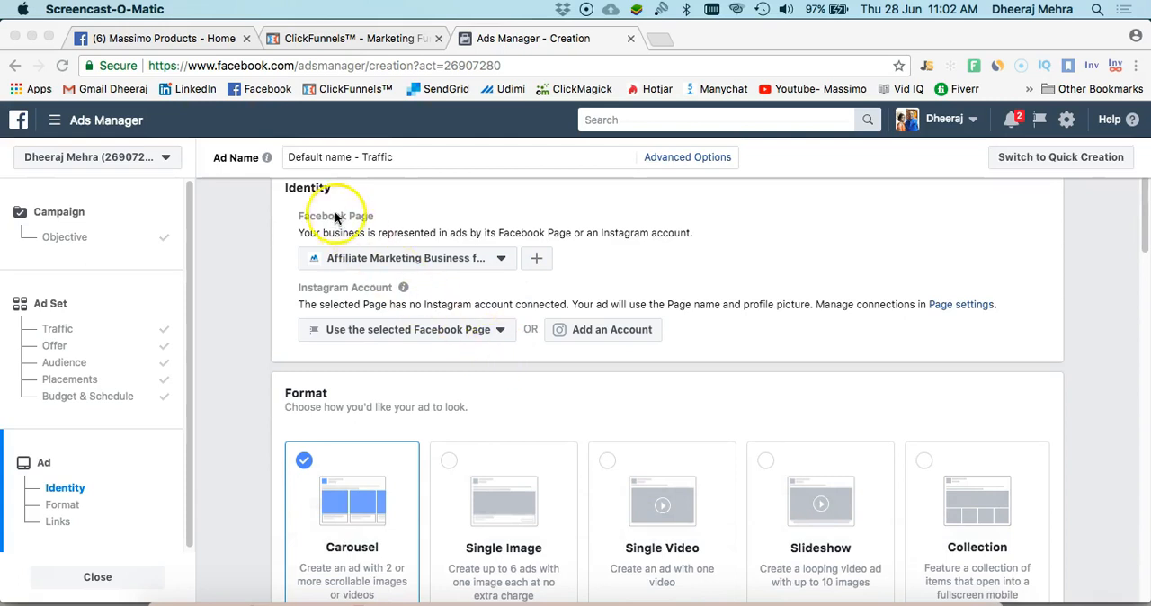
left_click(501, 259)
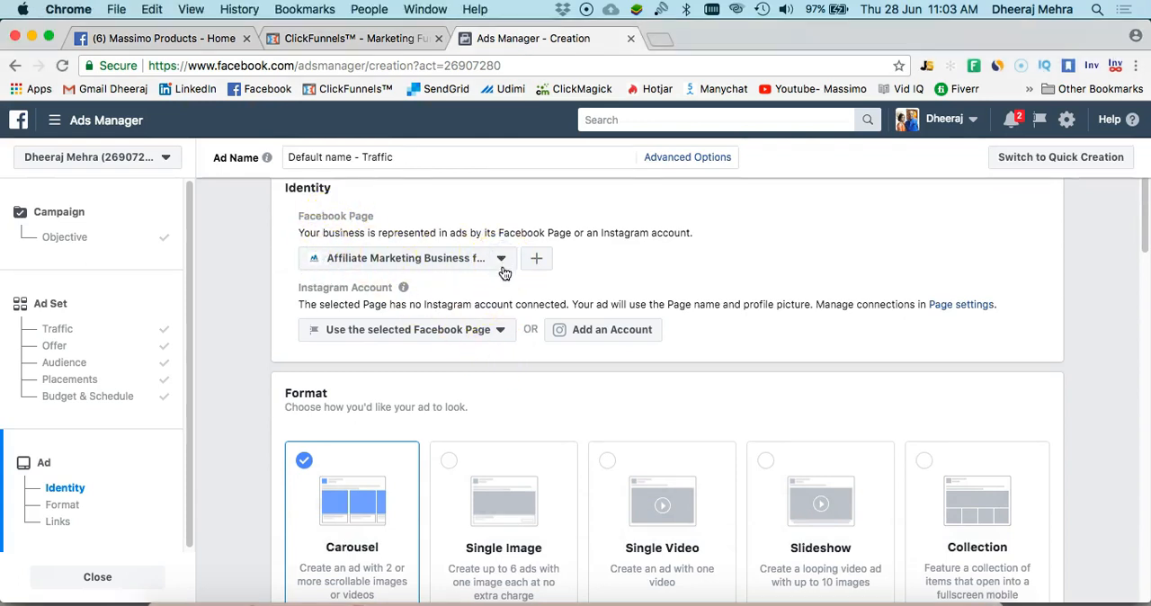
left_click(502, 260)
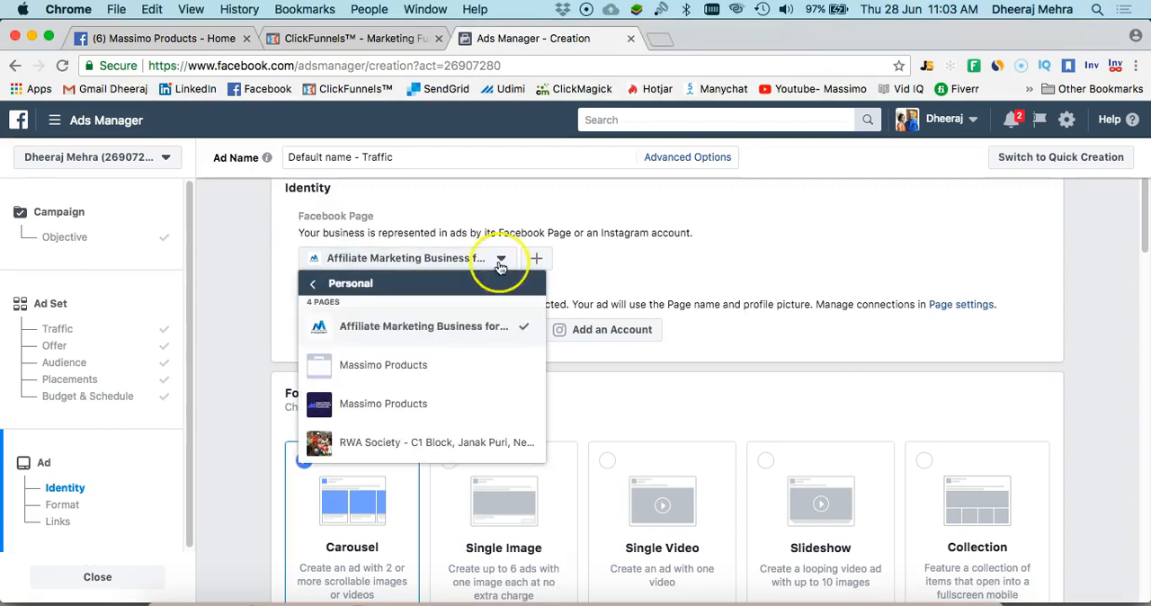
left_click(442, 404)
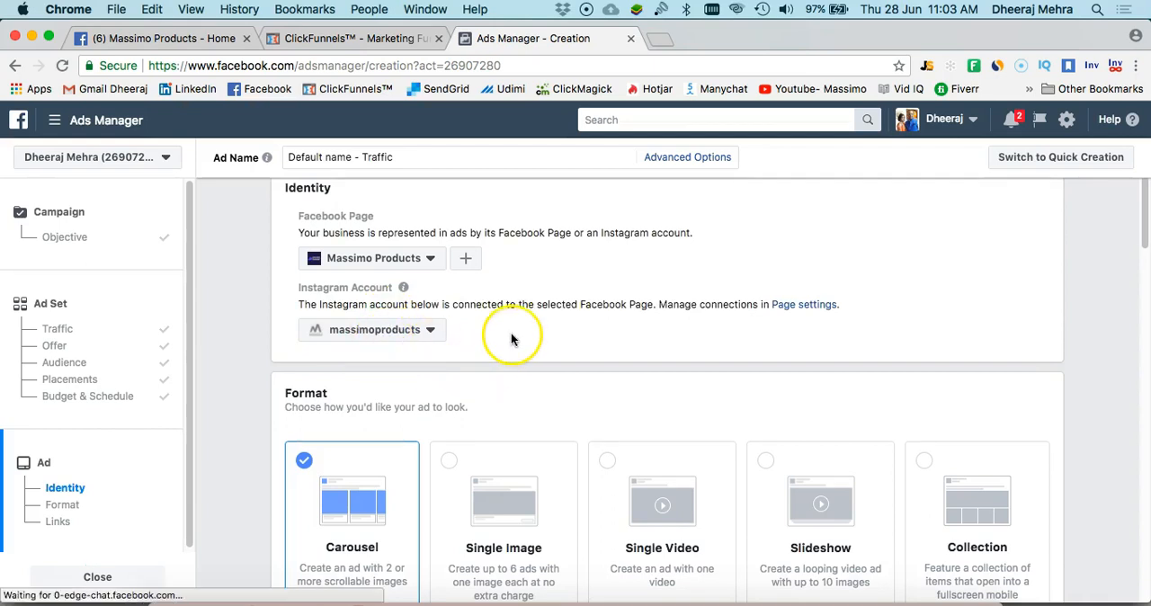
Choose Single Image as the ad format
scroll(511, 332, "down", 3)
scroll(513, 342, "down", 3)
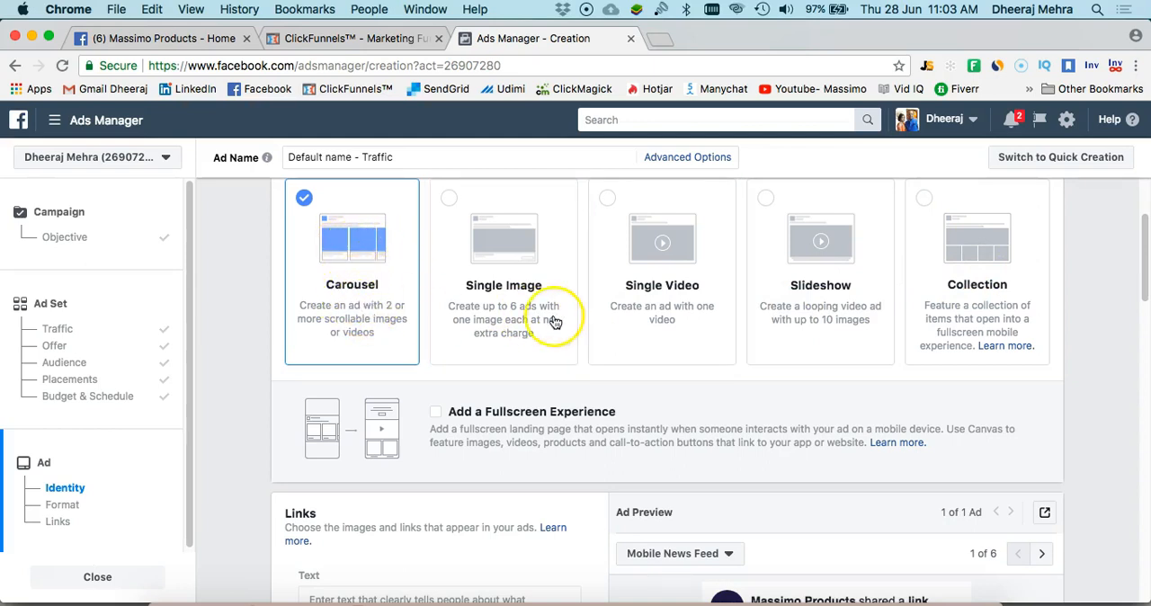
left_click(453, 201)
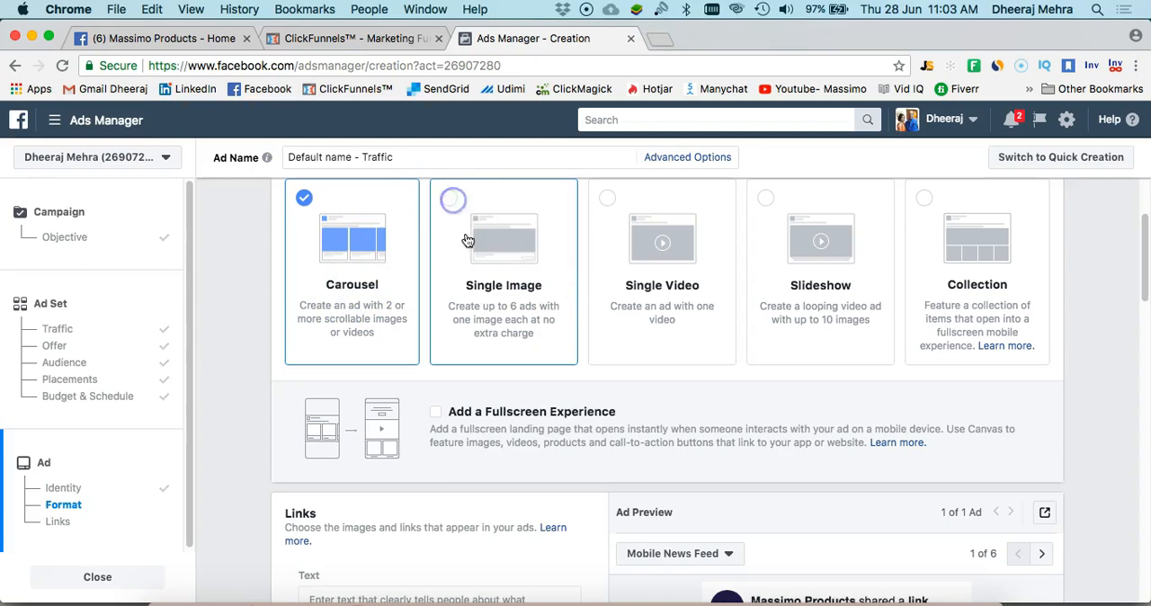
left_click(472, 298)
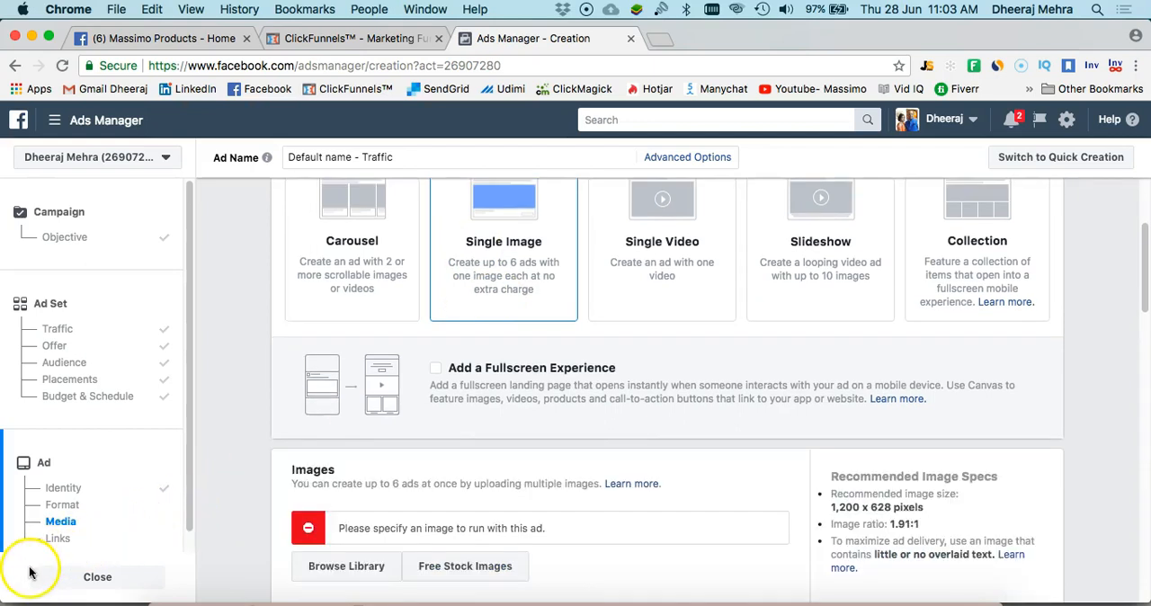
Add two account library images to the ad: the couple behind the café counter and the woman at a desk with boxes
scroll(457, 420, "down", 2)
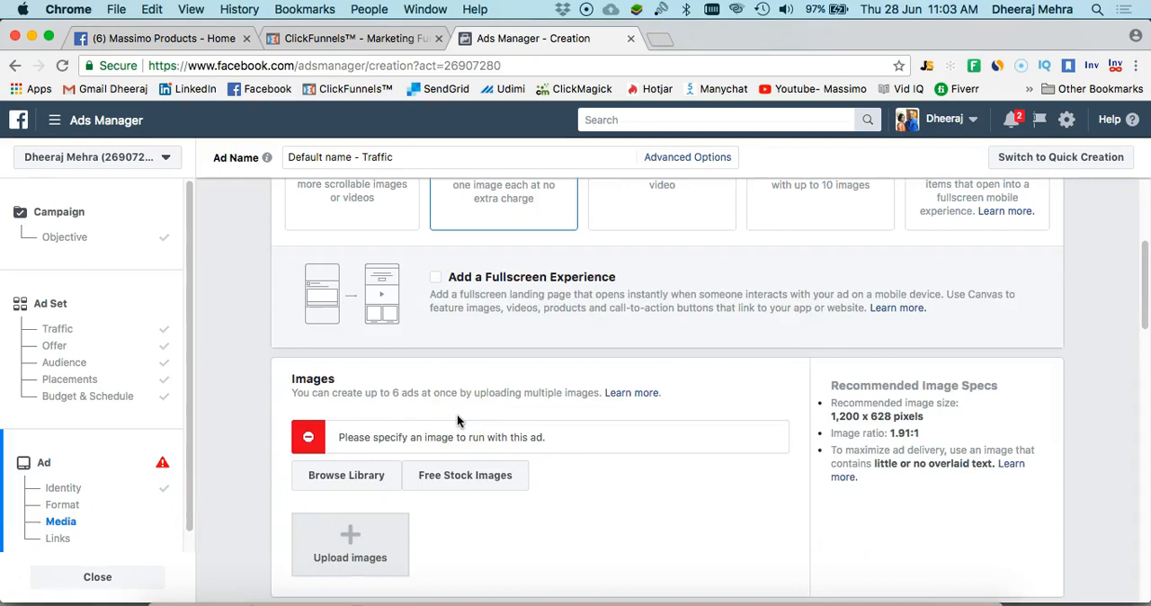
scroll(450, 416, "down", 2)
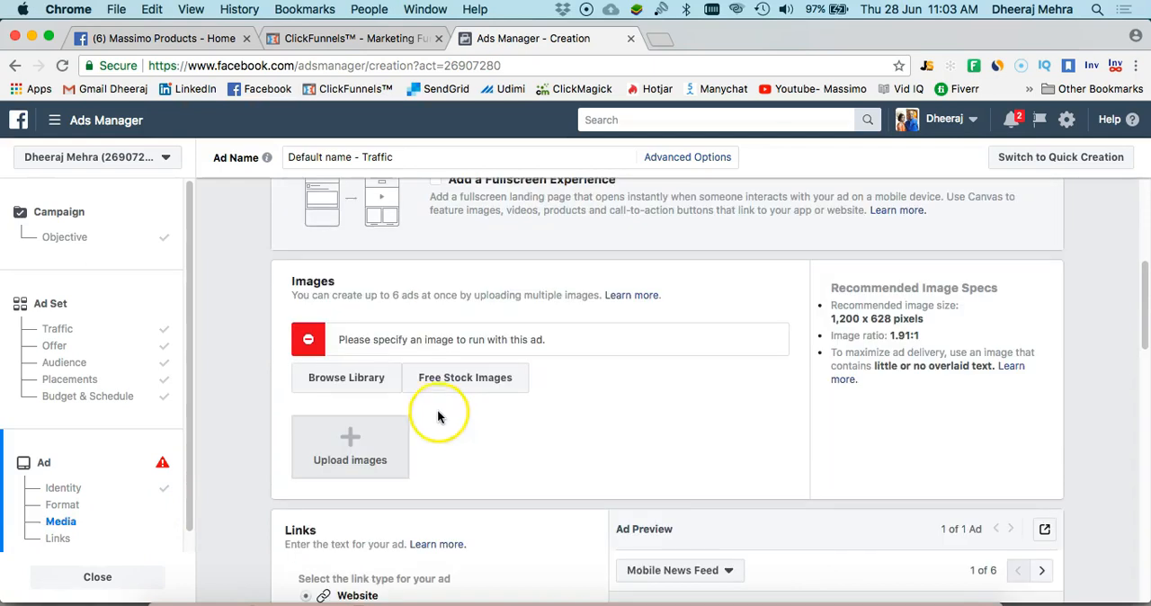
left_click(360, 381)
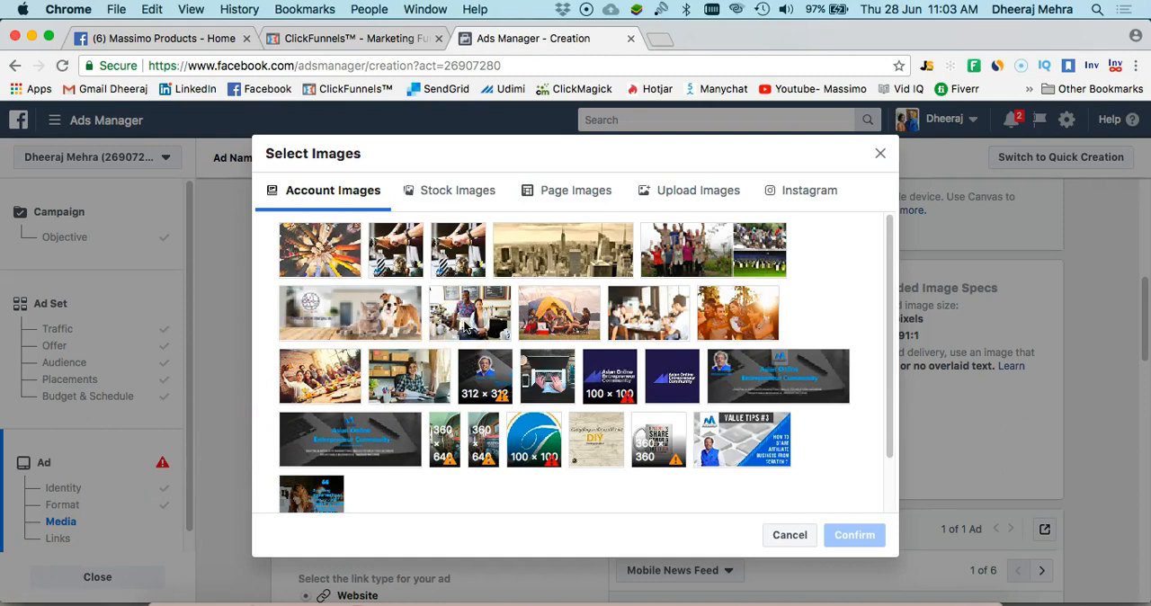
left_click(482, 317)
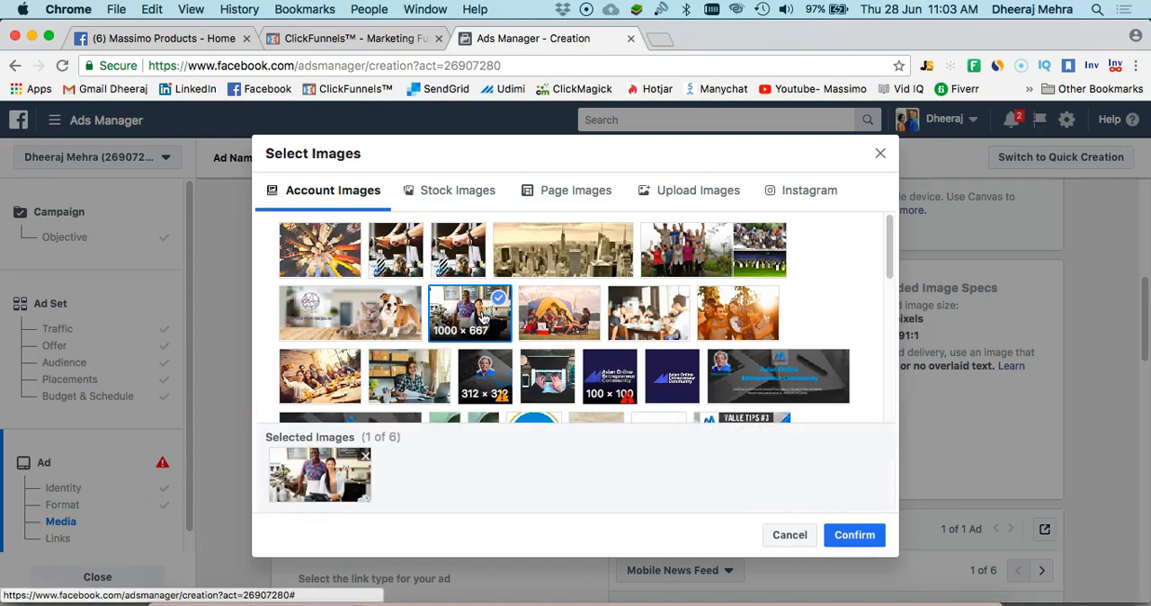
left_click(483, 318)
left_click(486, 322)
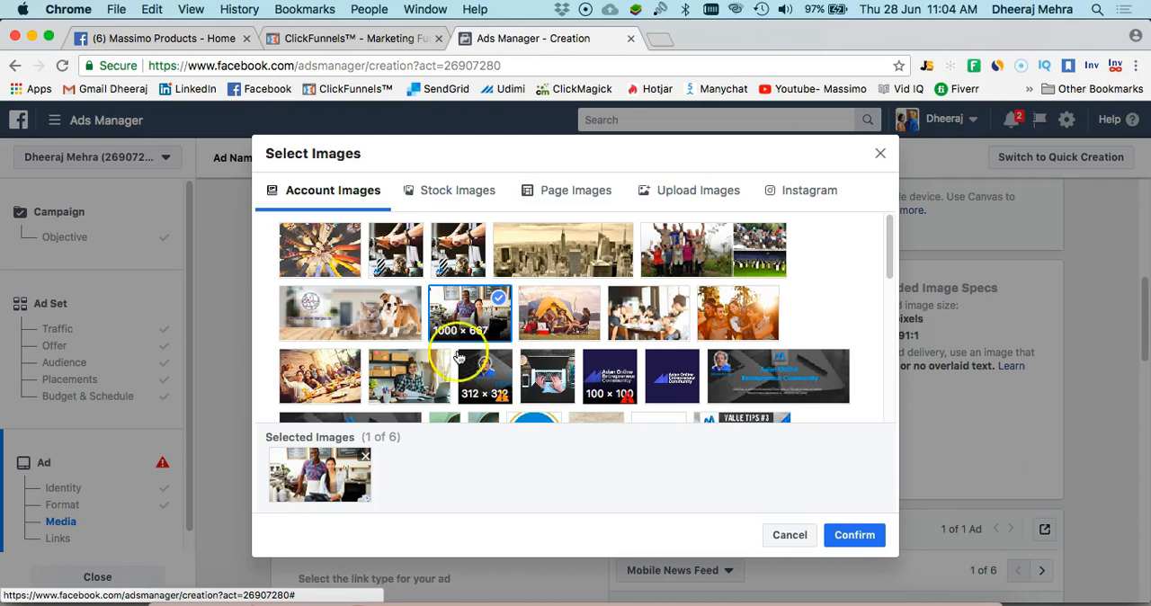
left_click(419, 385)
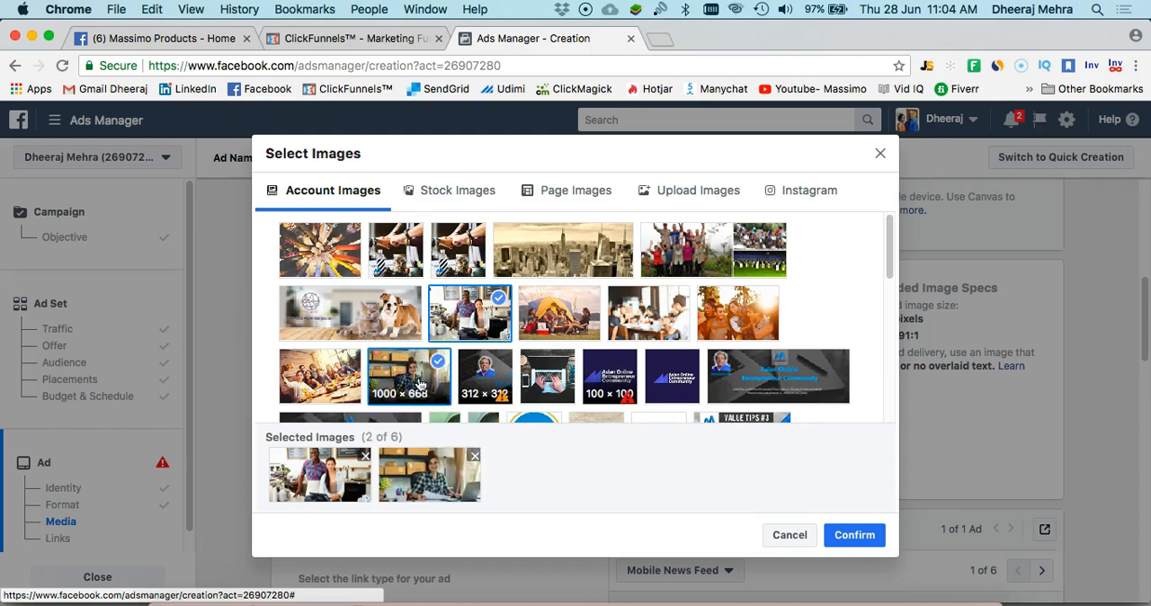
left_click(848, 534)
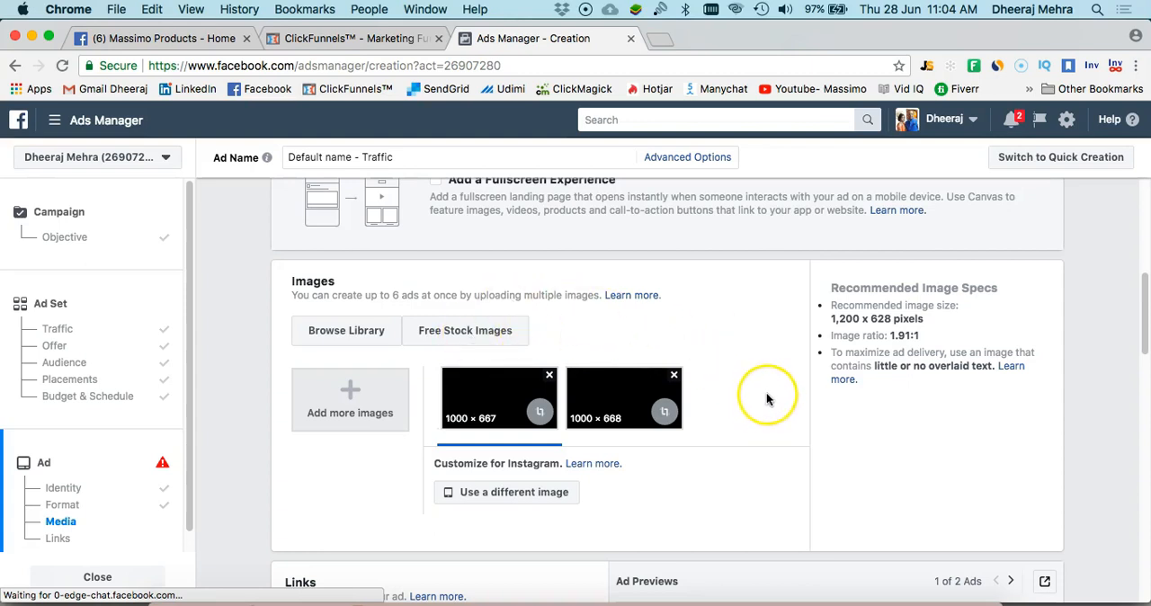
Find the ad's Website URL setting, switch to ClickFunnels and copy the funnel URL of the Online Entrepreneur funnel
scroll(766, 399, "down", 3)
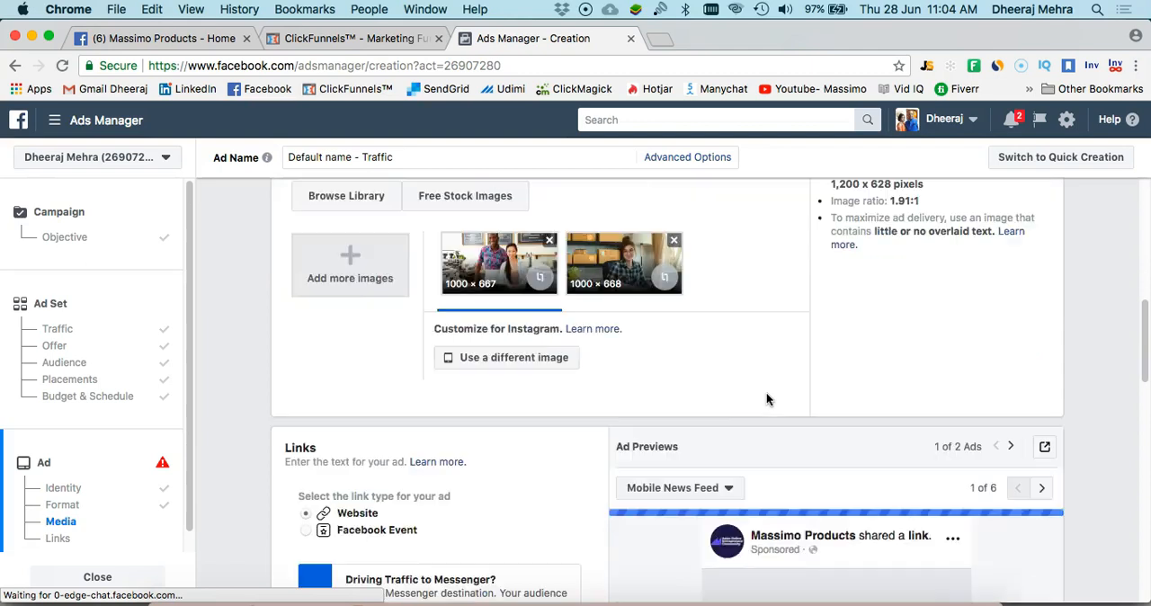
scroll(707, 420, "down", 5)
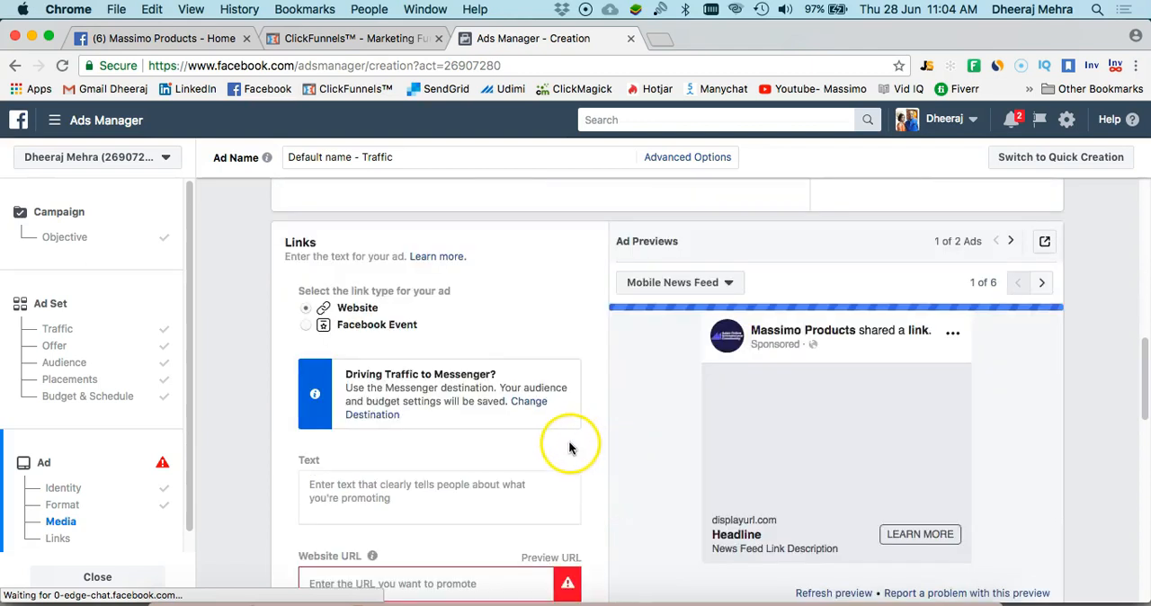
scroll(539, 442, "down", 1)
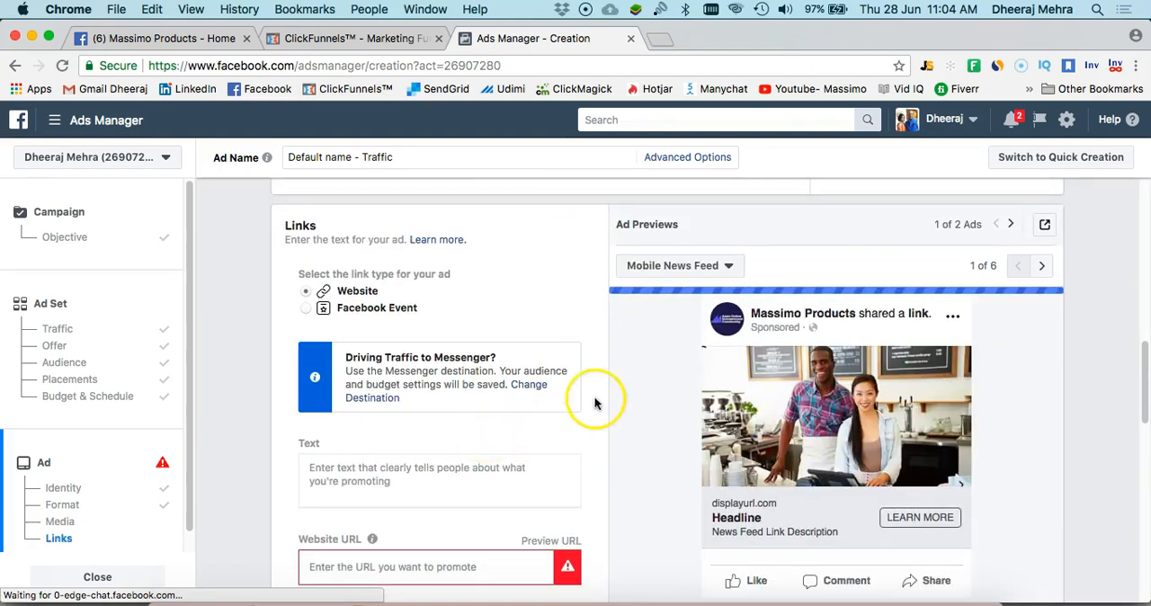
scroll(599, 404, "down", 2)
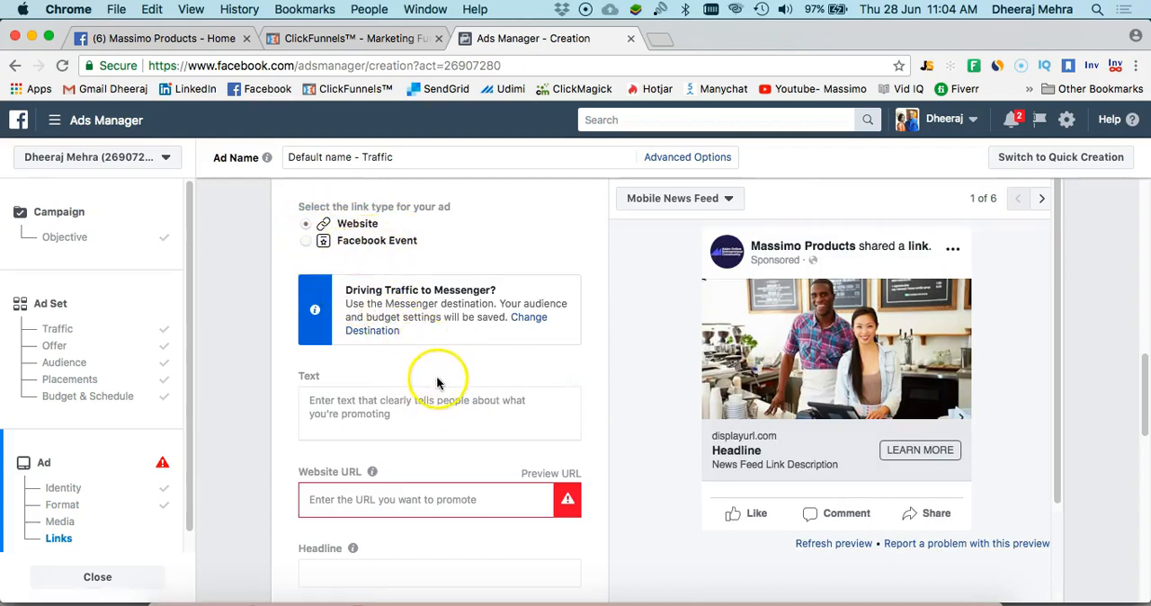
scroll(438, 370, "down", 4)
mouse_move(373, 353)
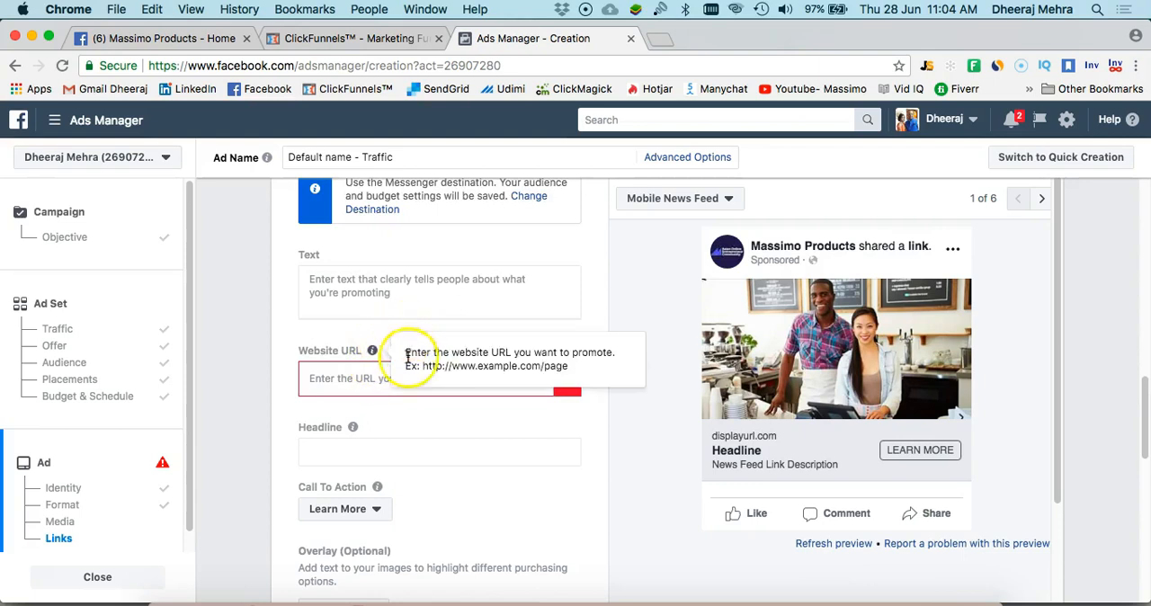
left_click(362, 380)
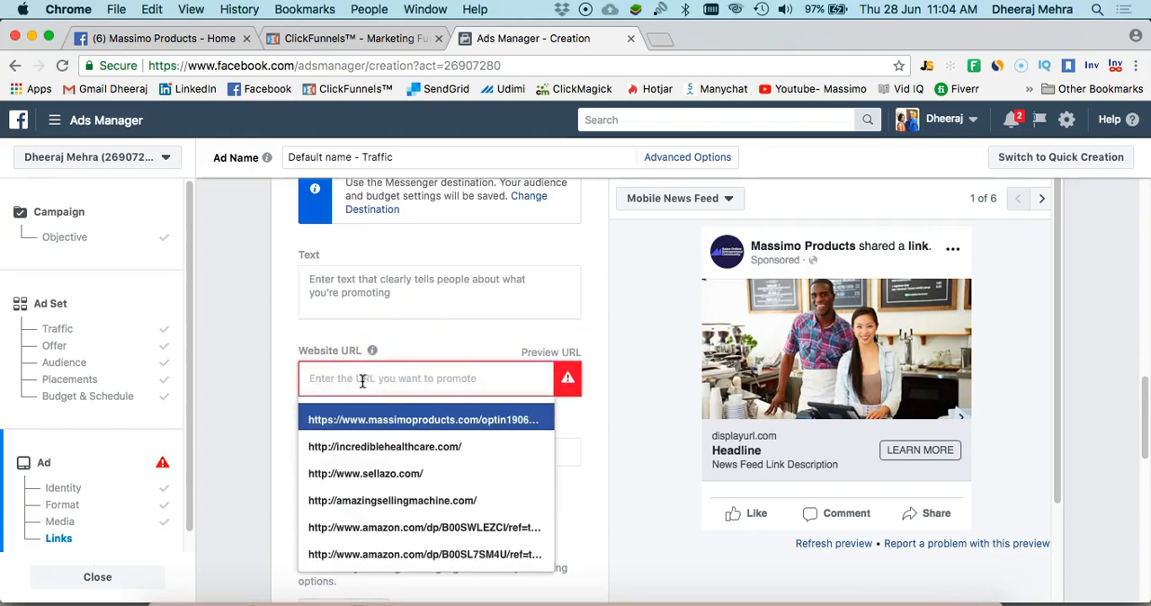
left_click(365, 40)
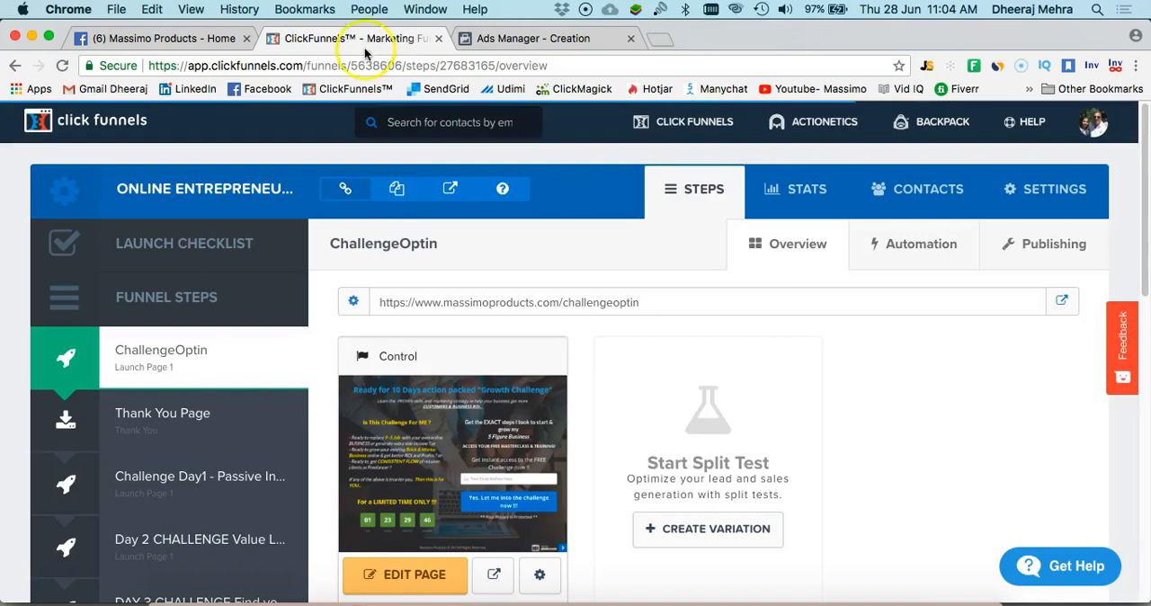
left_click(509, 194)
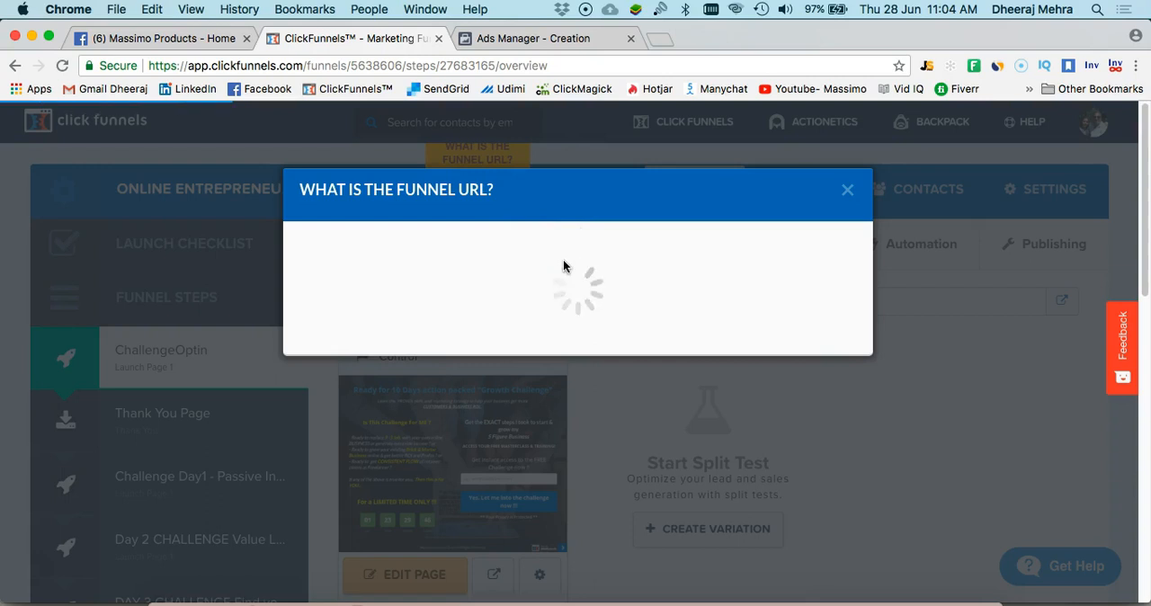
left_click(612, 400)
right_click(612, 401)
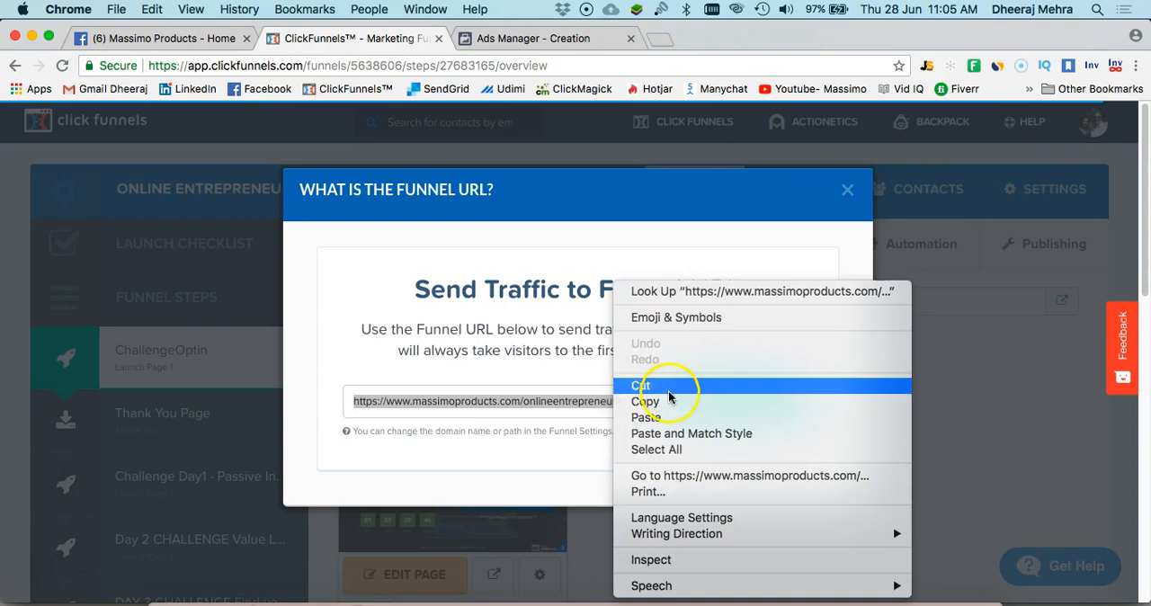
left_click(645, 402)
Return to Ads Manager and paste the copied onlineentrepreneurgrowthchallenge funnel link as the ad's website URL
left_click(542, 47)
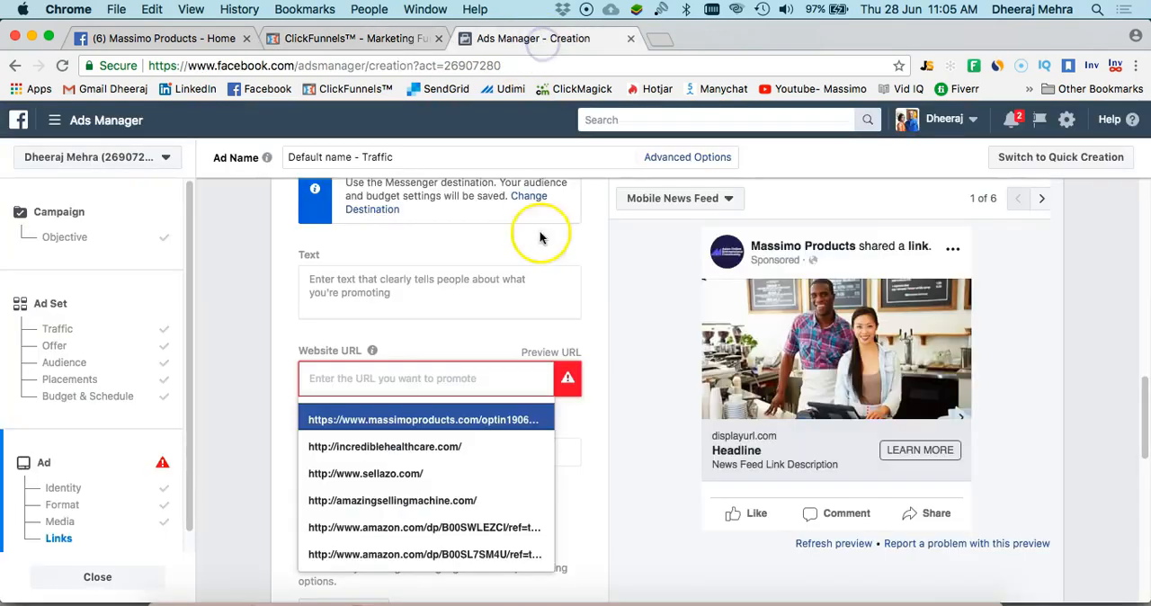
left_click(434, 381)
left_click(434, 382)
right_click(433, 381)
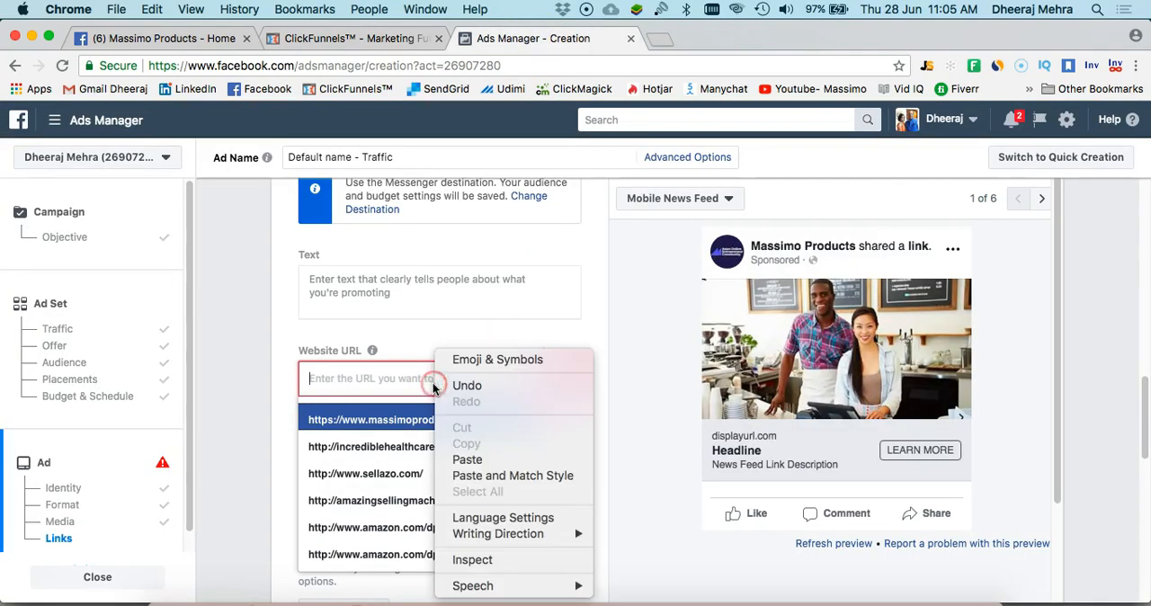
left_click(476, 460)
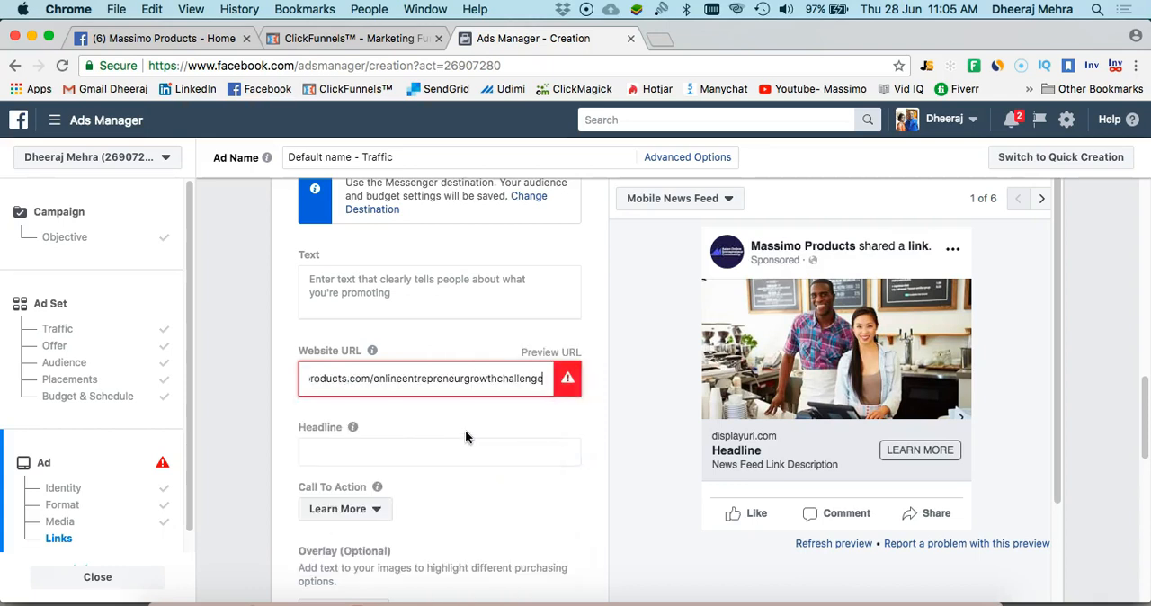
Set the ad headline to "Online Entrepreneur Growth Challenge"
scroll(465, 430, "down", 1)
left_click(416, 411)
left_click(415, 411)
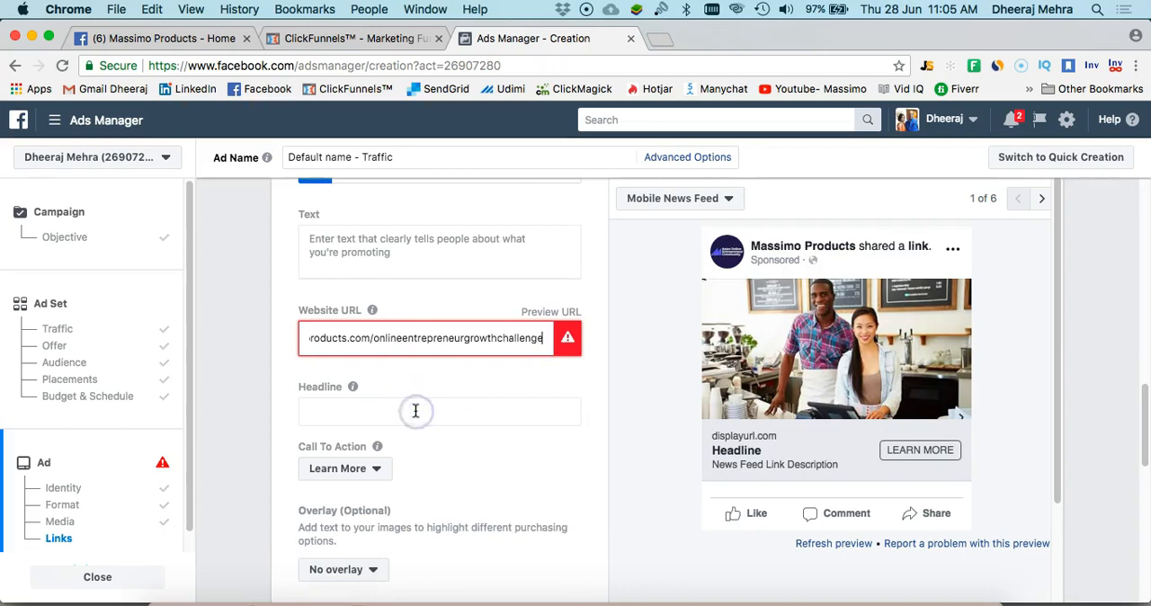
left_click(430, 414)
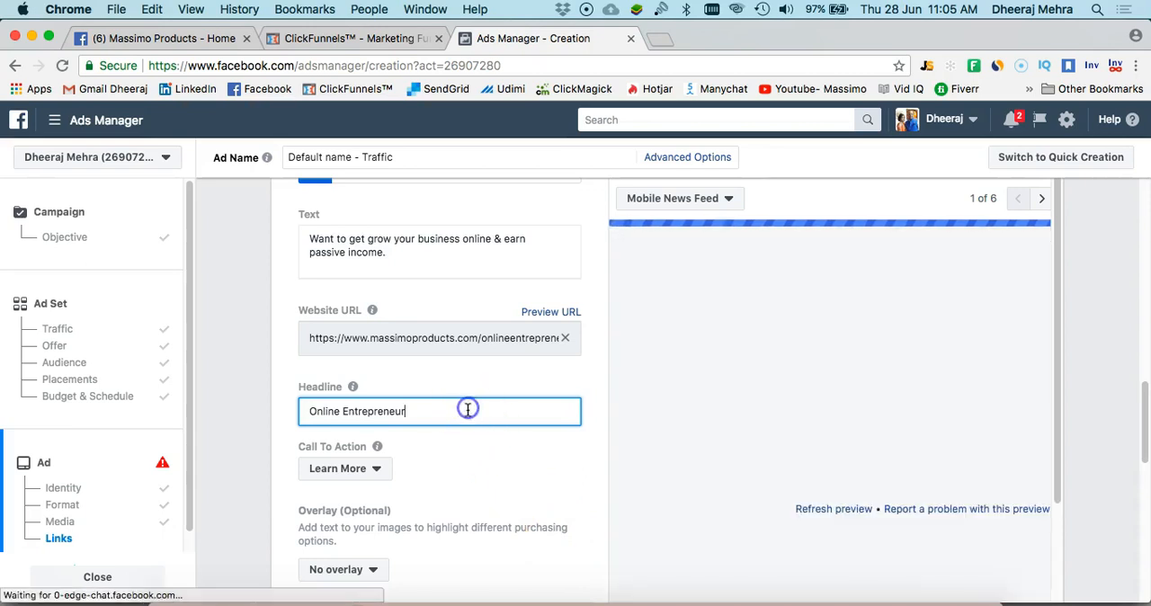
type("Growth")
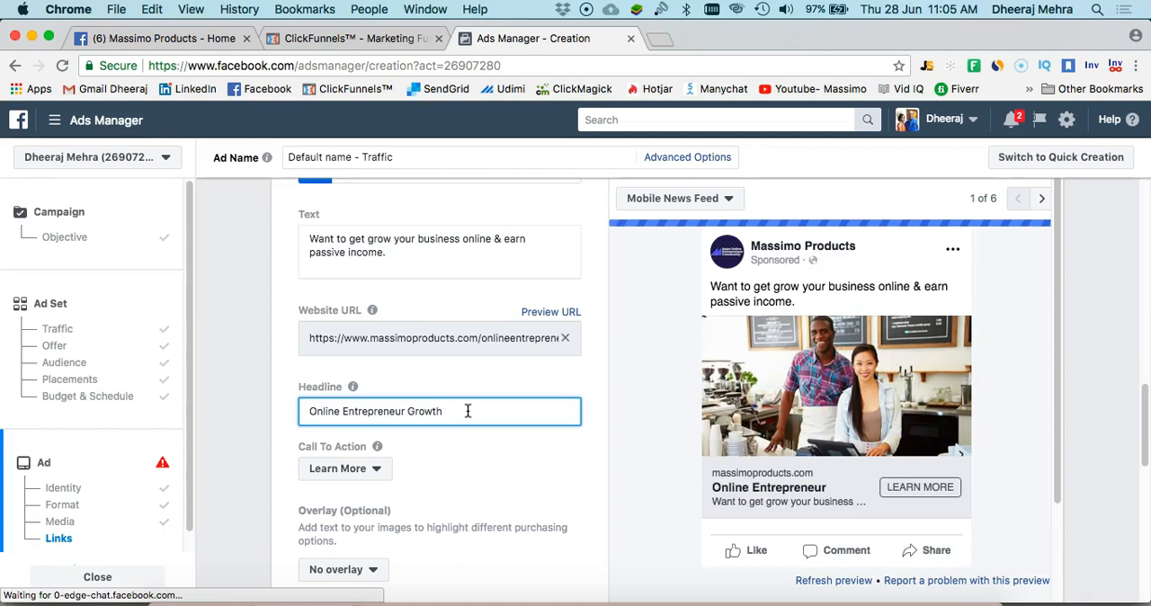
type(" Chal")
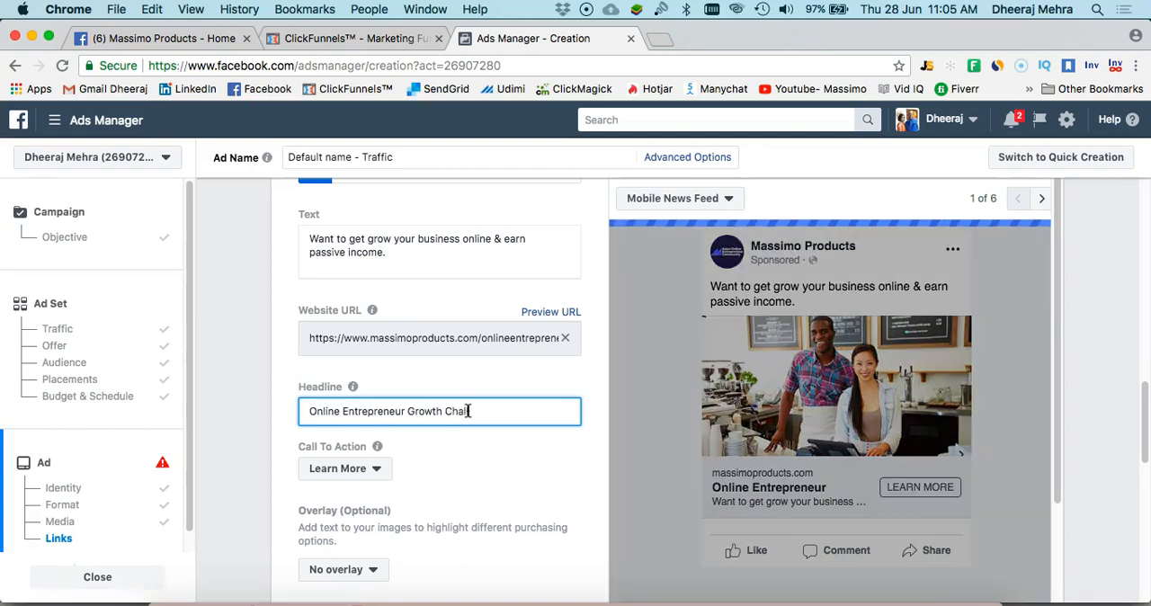
type("lenge")
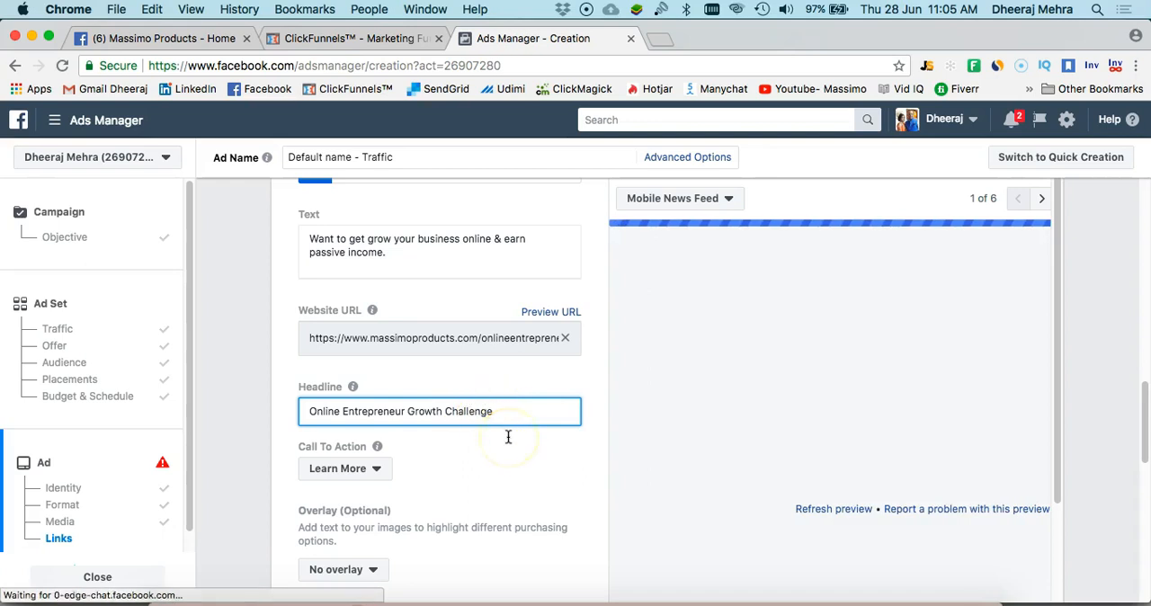
Change the ad's call to action to Sign Up
left_click(381, 469)
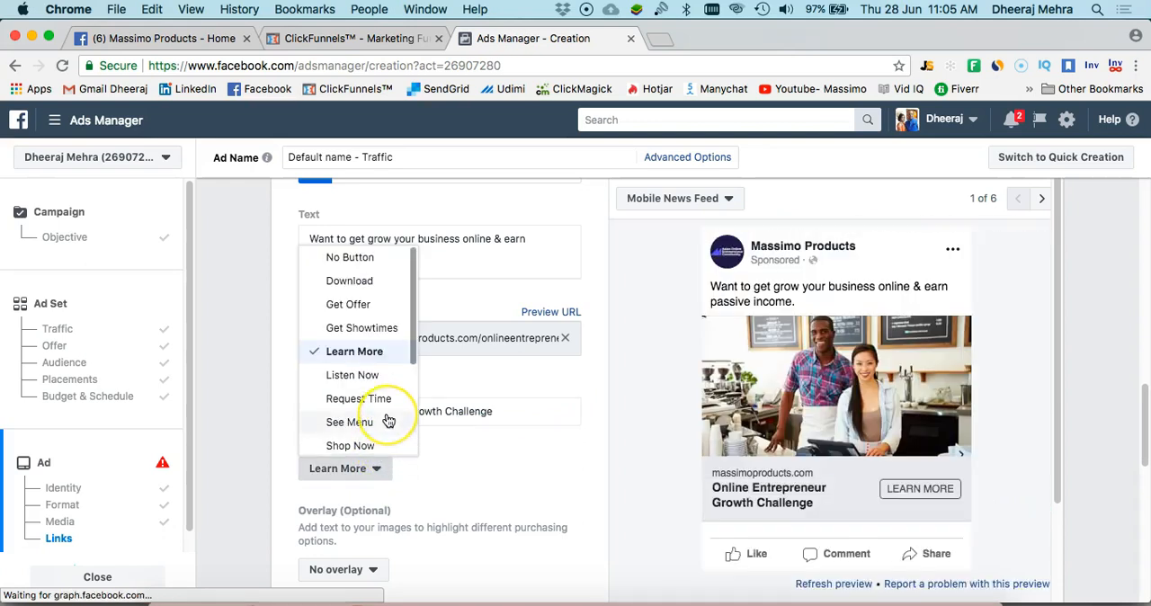
scroll(384, 421, "down", 3)
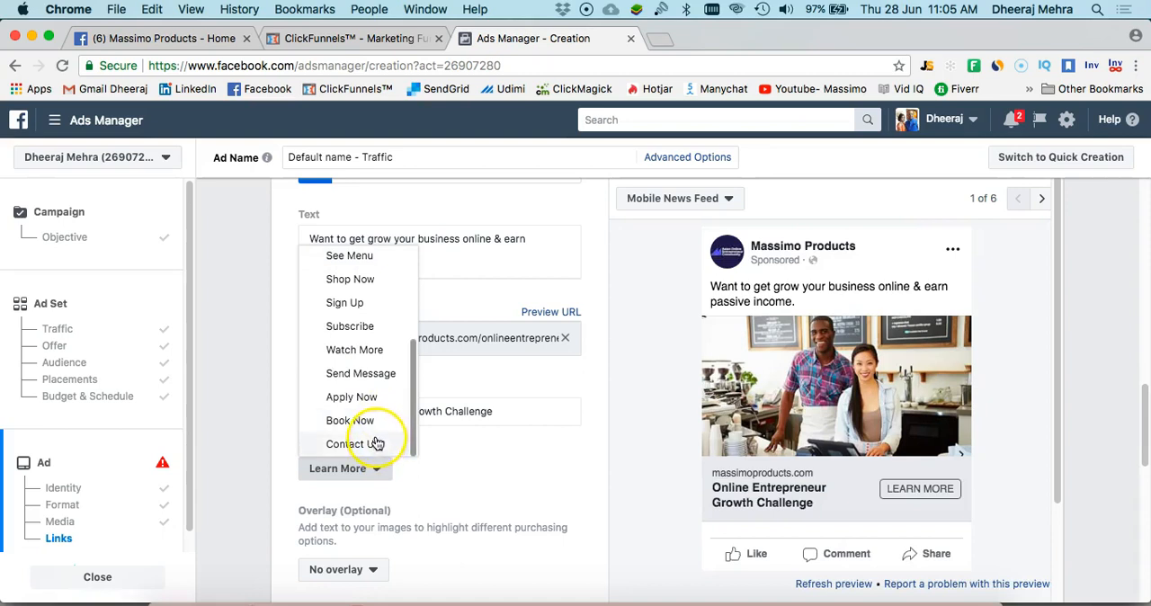
left_click(361, 304)
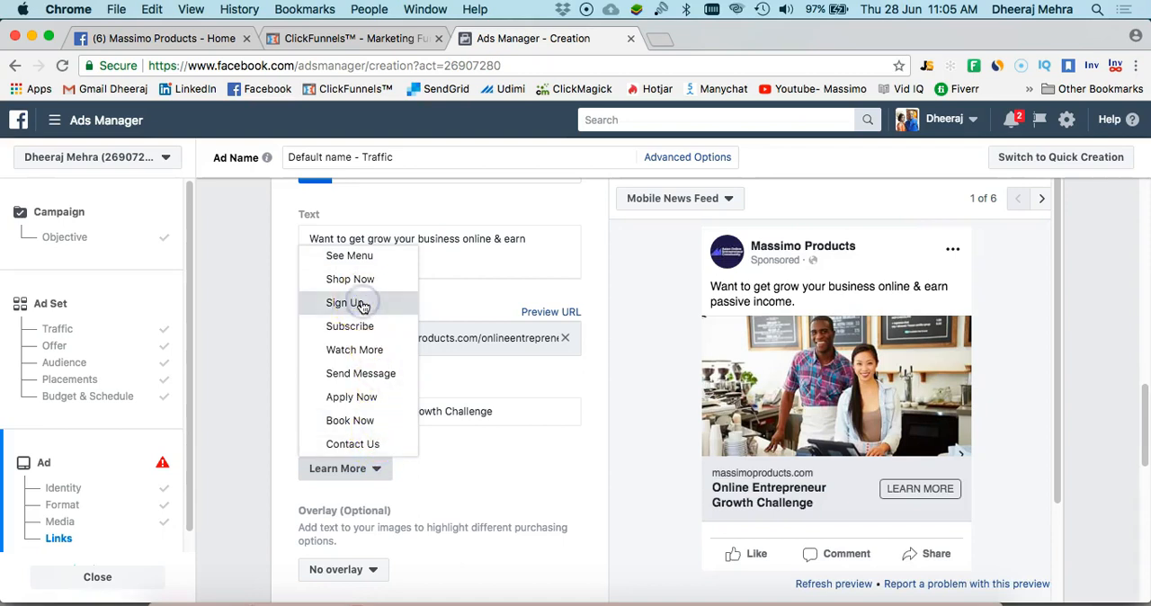
left_click(361, 304)
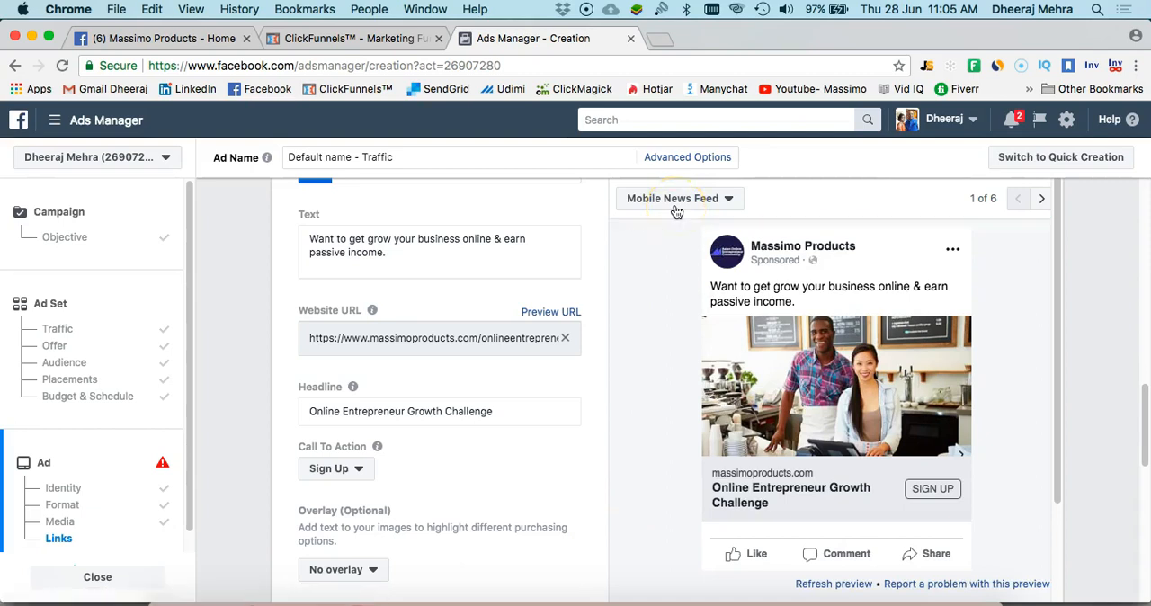
Preview the ad as Desktop News Feed and look over the overlay, language and advanced link options
left_click(721, 200)
left_click(727, 200)
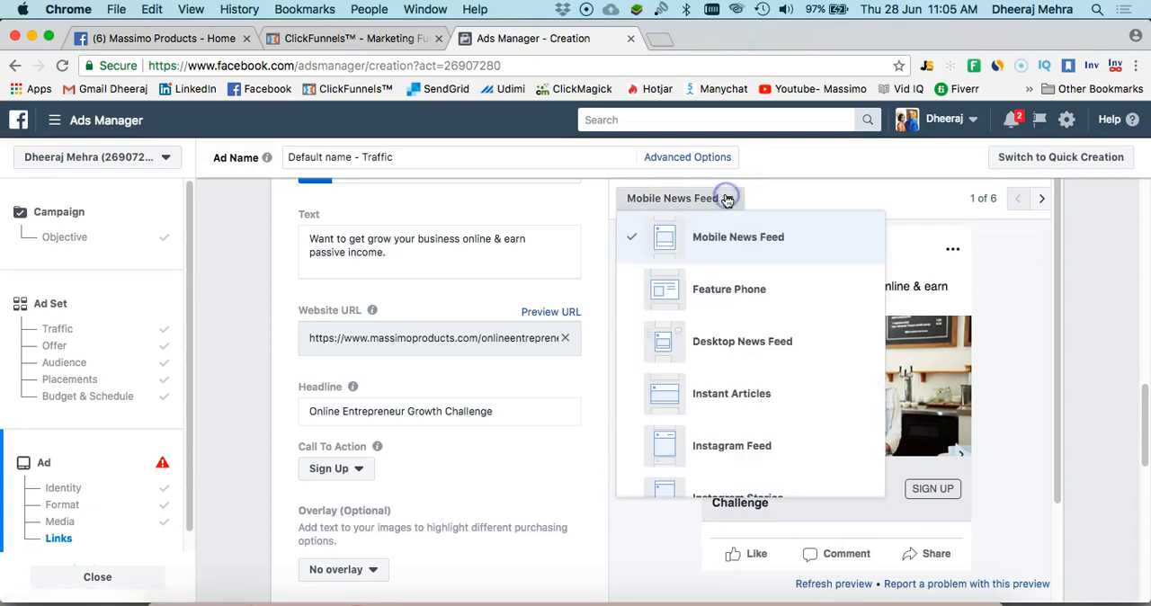
left_click(722, 351)
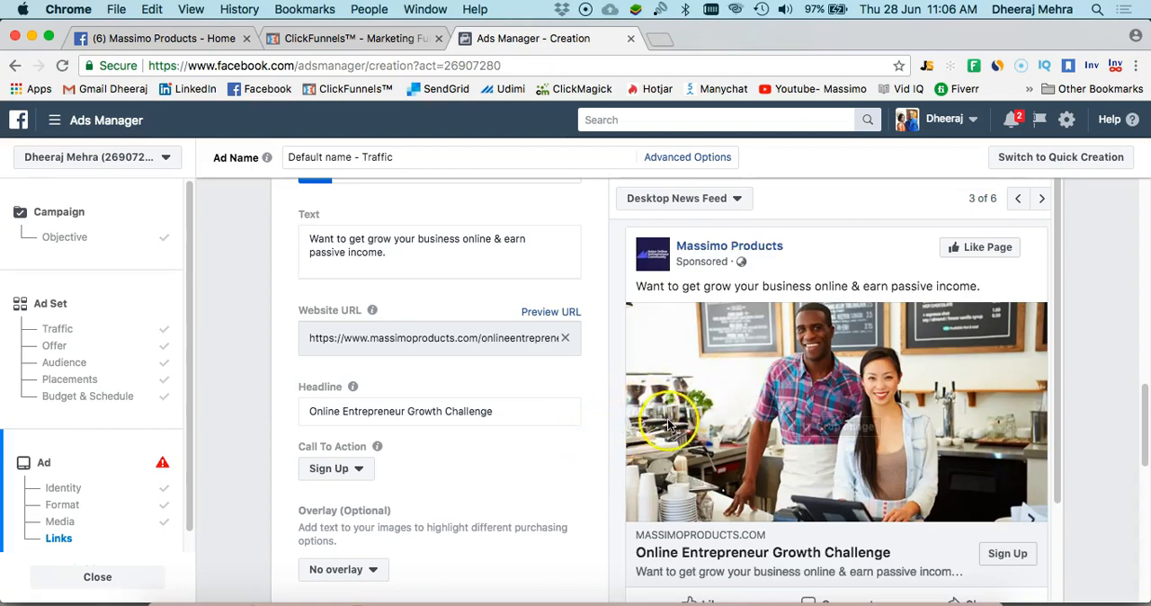
scroll(703, 417, "down", 2)
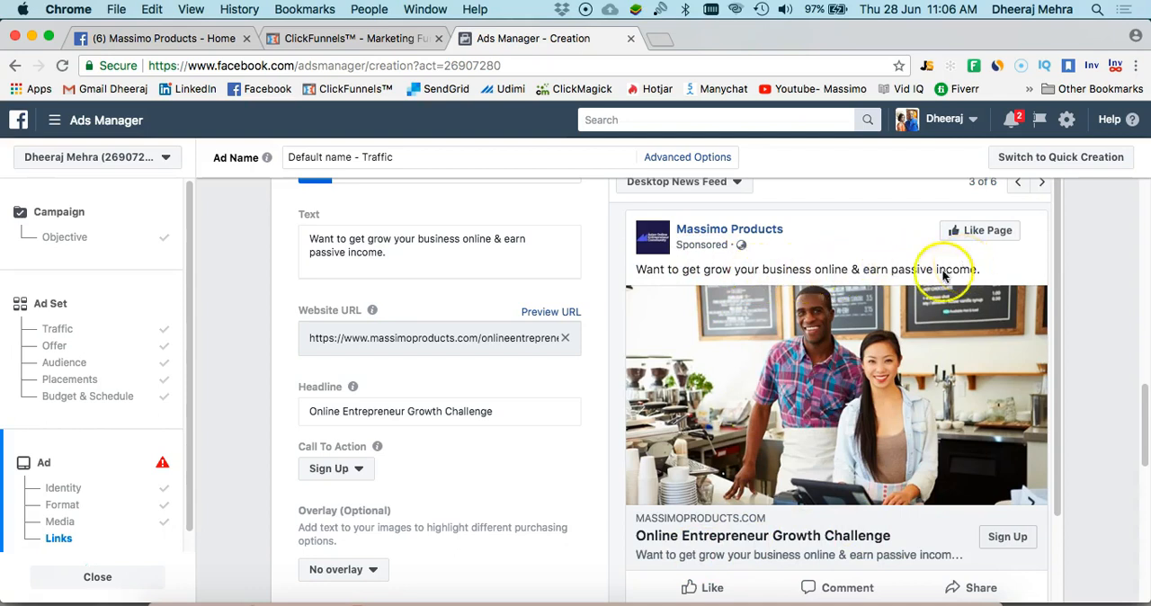
scroll(459, 432, "down", 2)
scroll(458, 432, "down", 3)
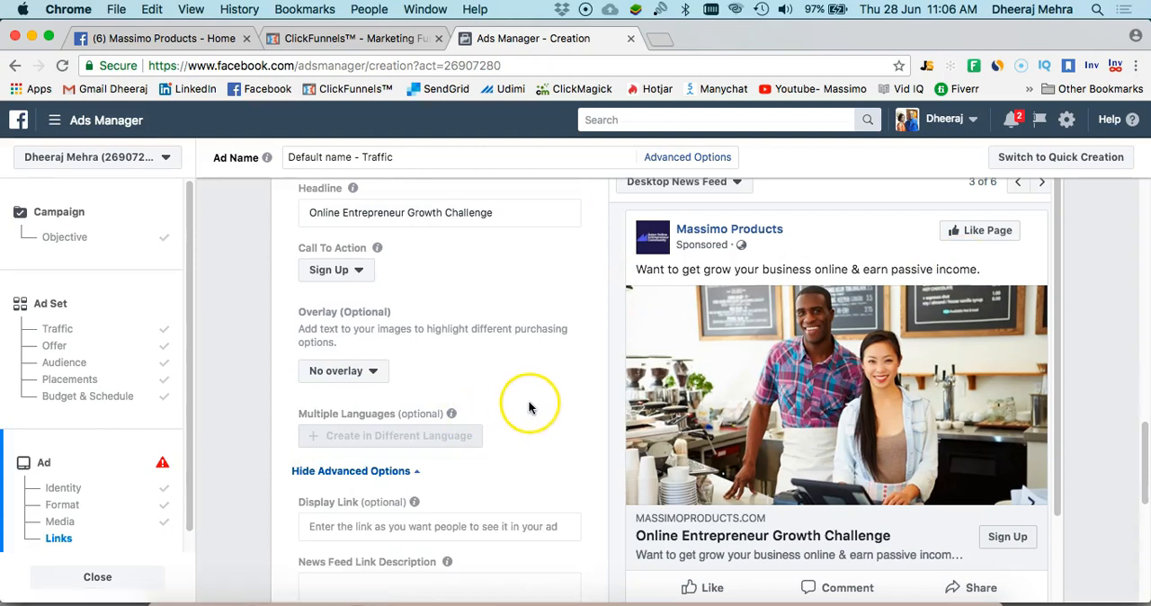
Look over the ad's News Feed link description, URL parameters and conversion tracking options
scroll(528, 407, "down", 7)
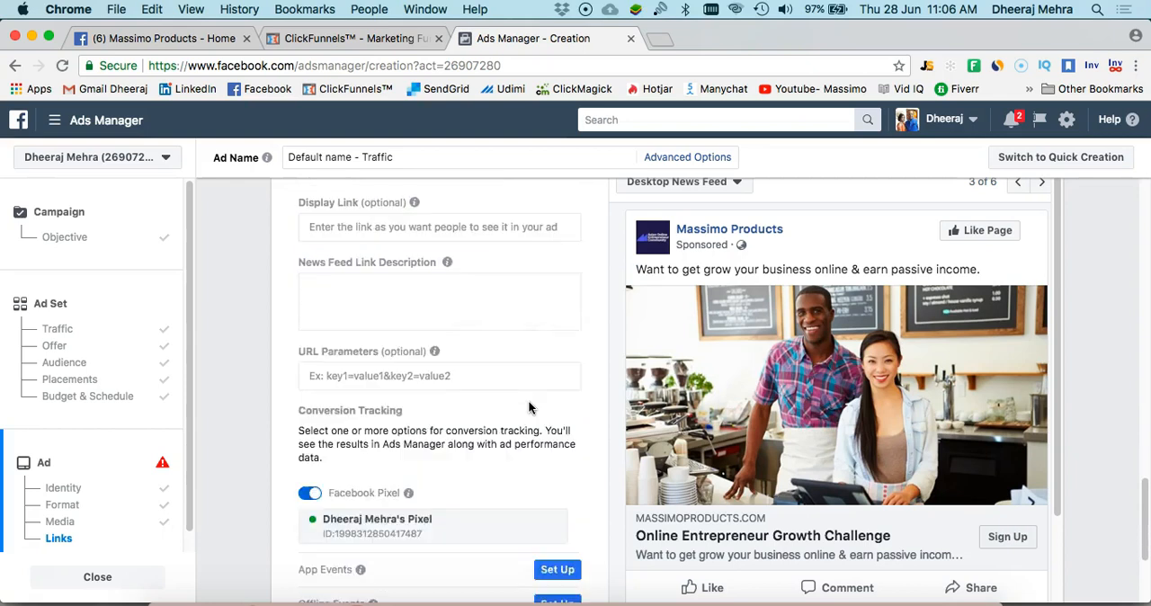
scroll(528, 407, "down", 3)
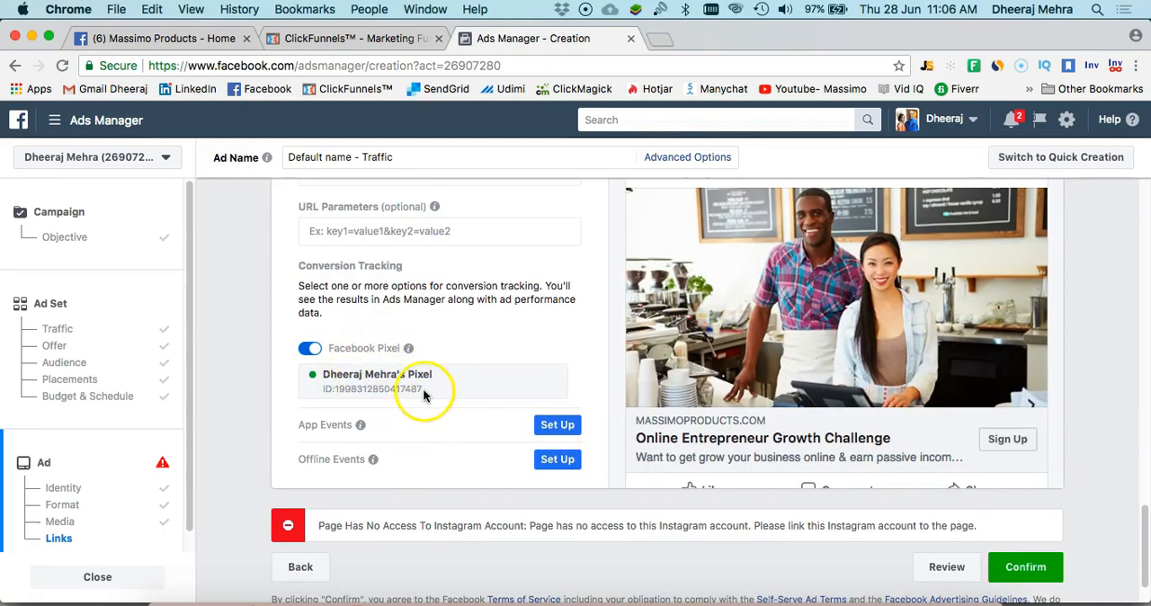
scroll(500, 335, "up", 1)
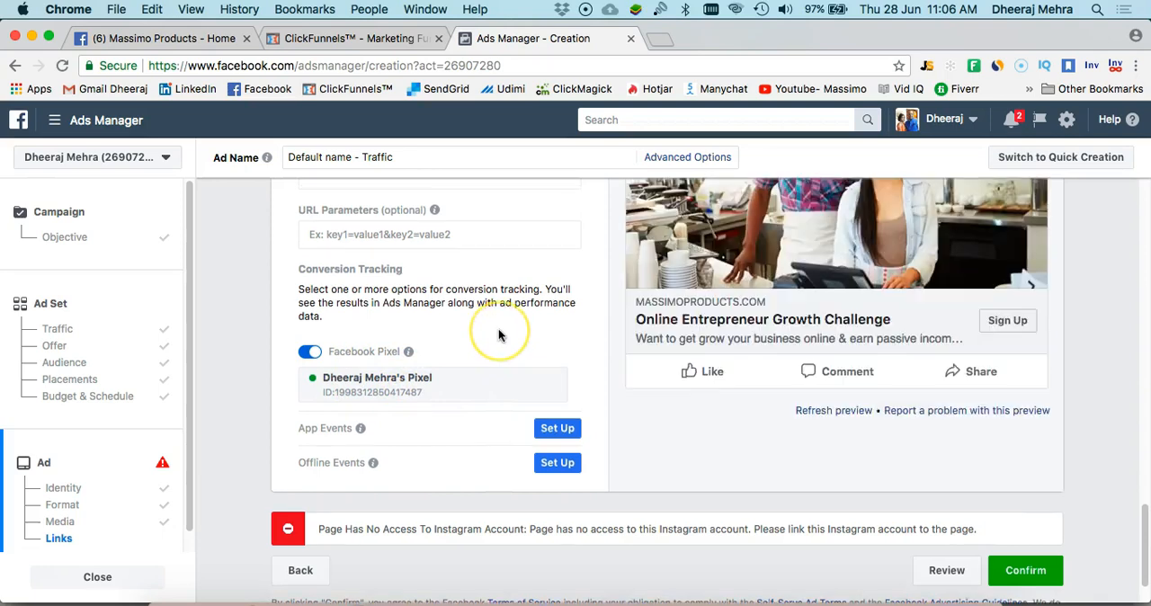
scroll(500, 335, "up", 3)
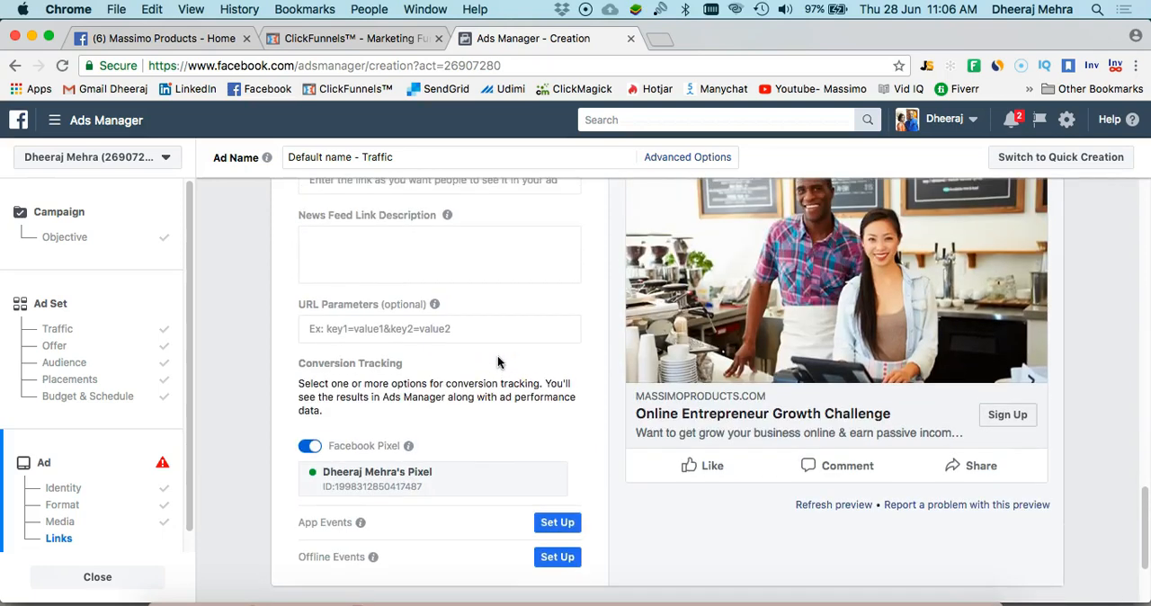
scroll(500, 363, "up", 5)
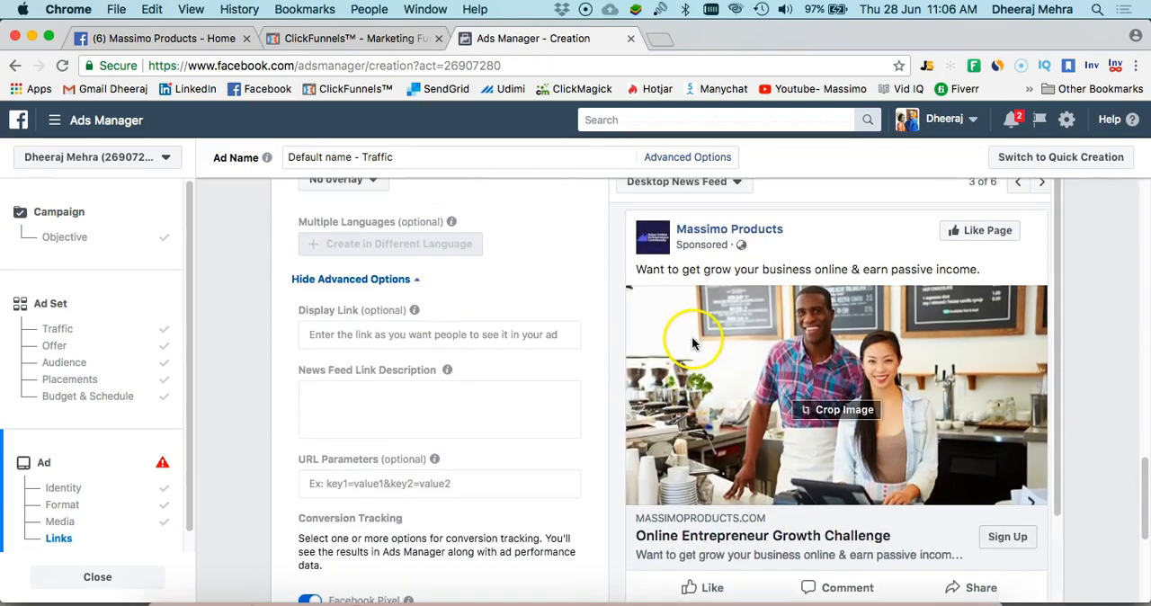
Preview the ad as Instant Articles, Instagram Feed and Instagram Stories, and return to the Instagram Feed preview
scroll(692, 334, "up", 5)
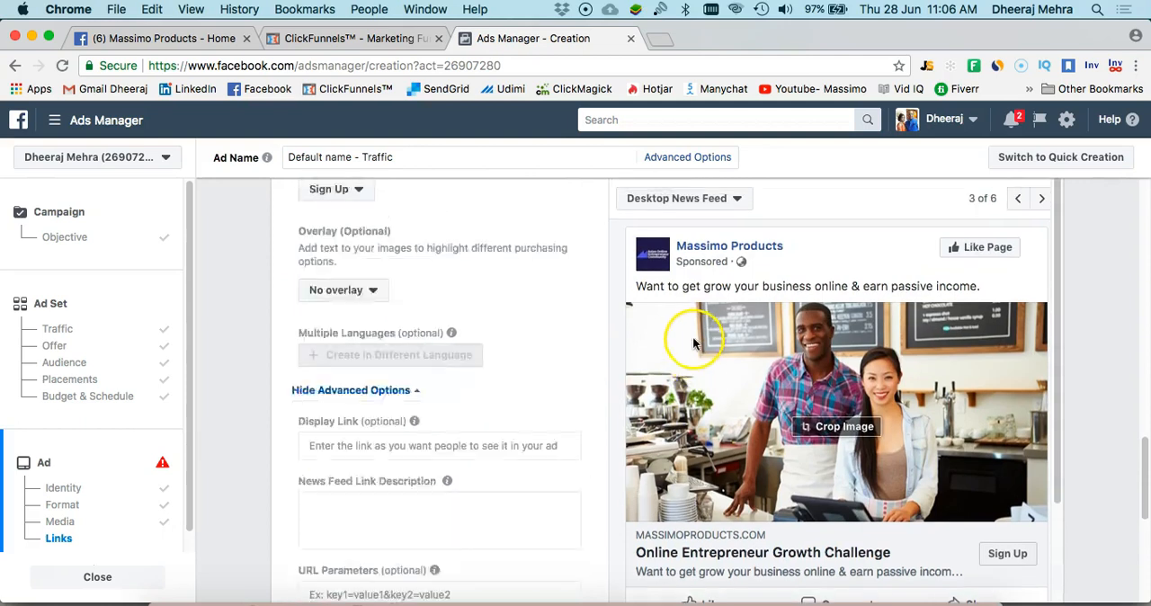
left_click(1045, 199)
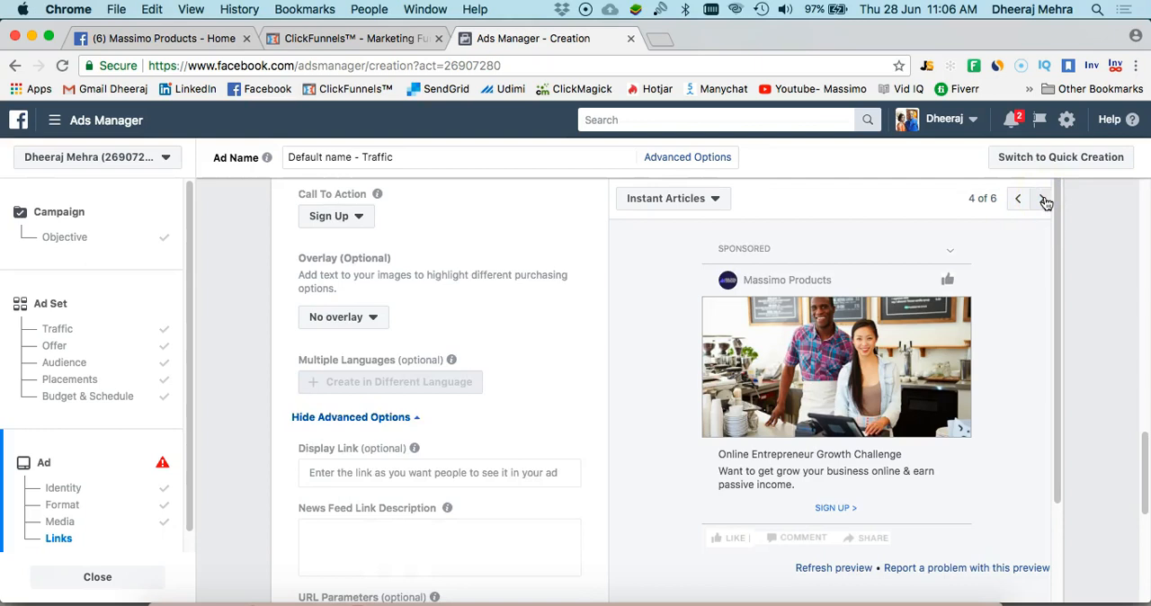
left_click(1045, 199)
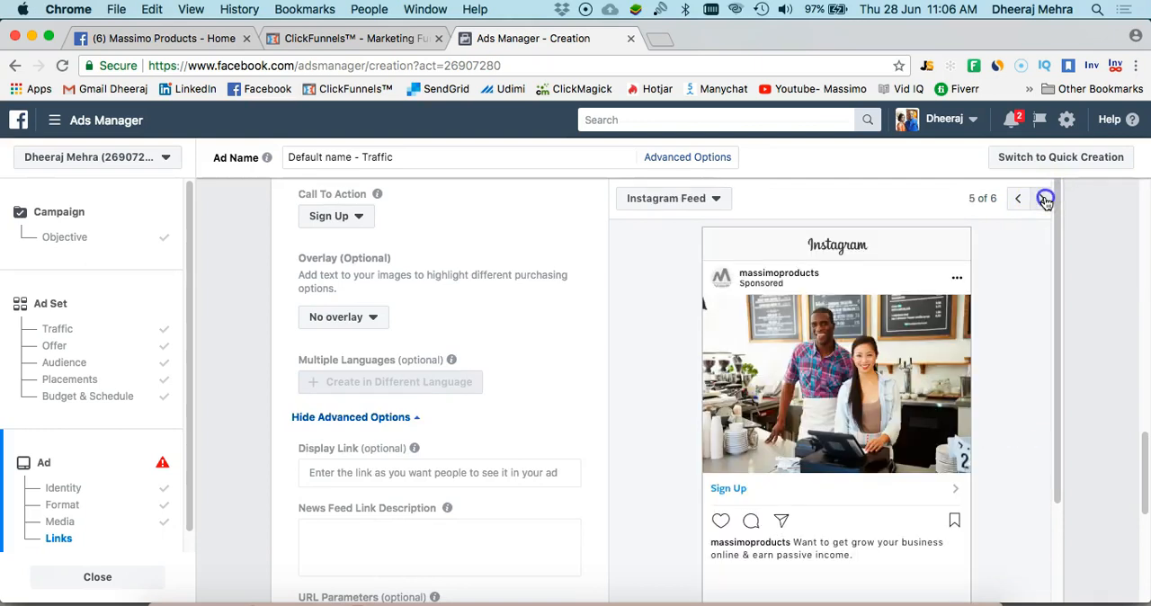
left_click(1045, 200)
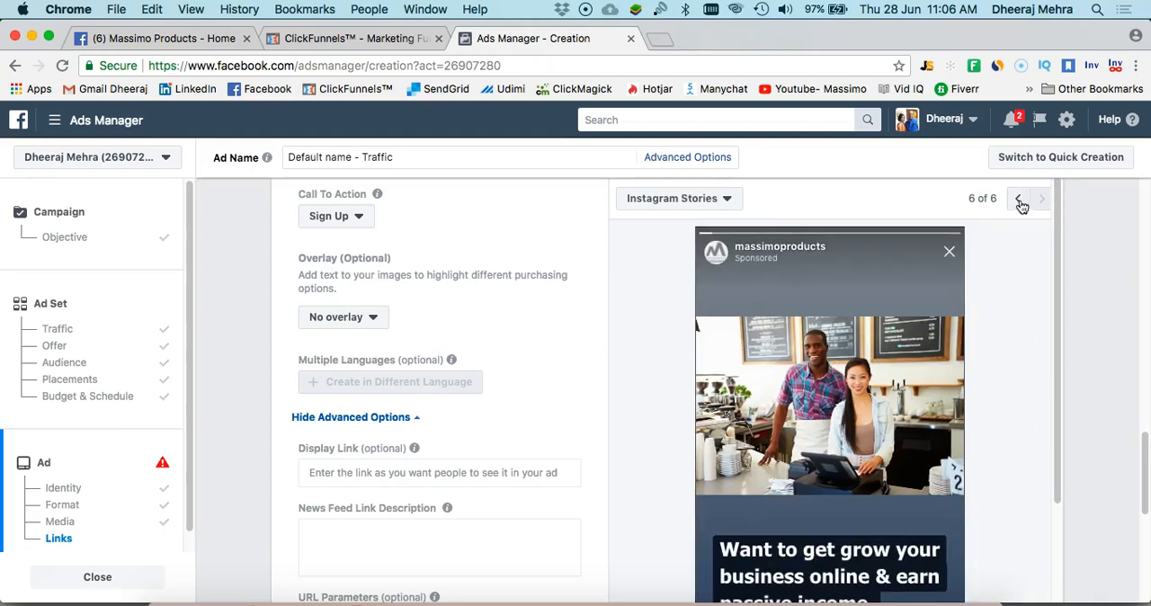
left_click(1019, 199)
scroll(925, 243, "up", 2)
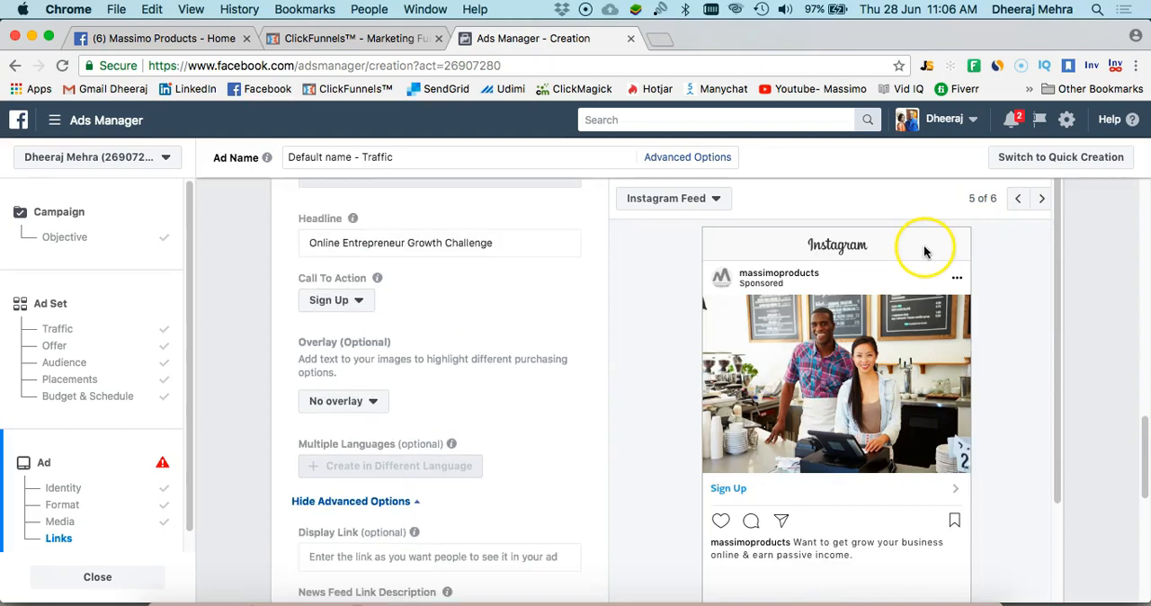
Show the preview of the second ad and examine its image, headline and call to action
scroll(1079, 241, "up", 10)
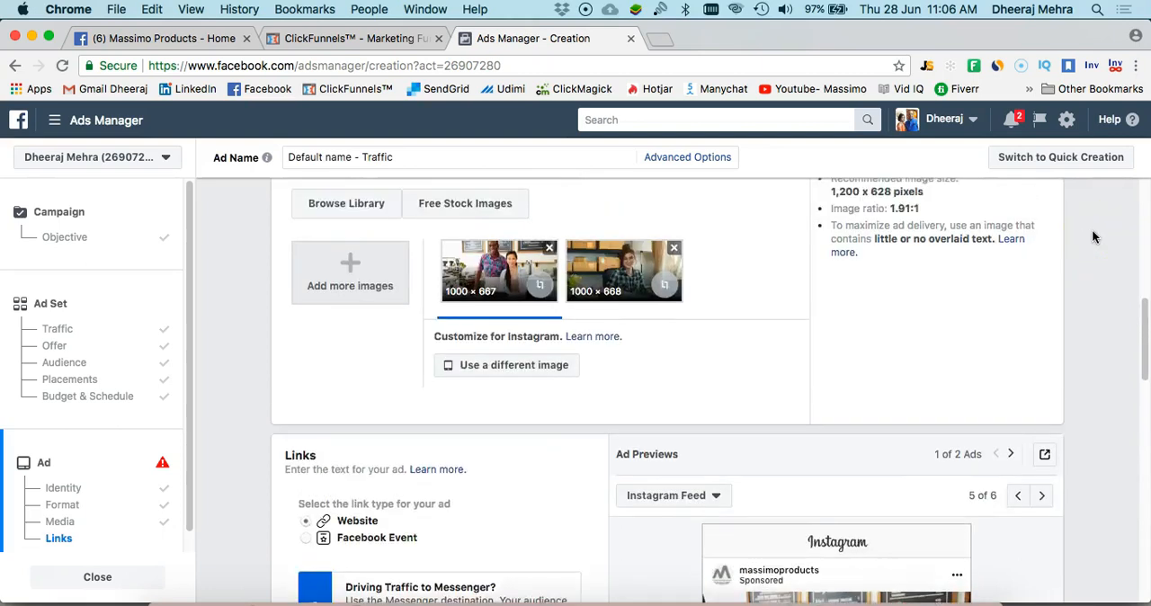
scroll(1080, 238, "down", 8)
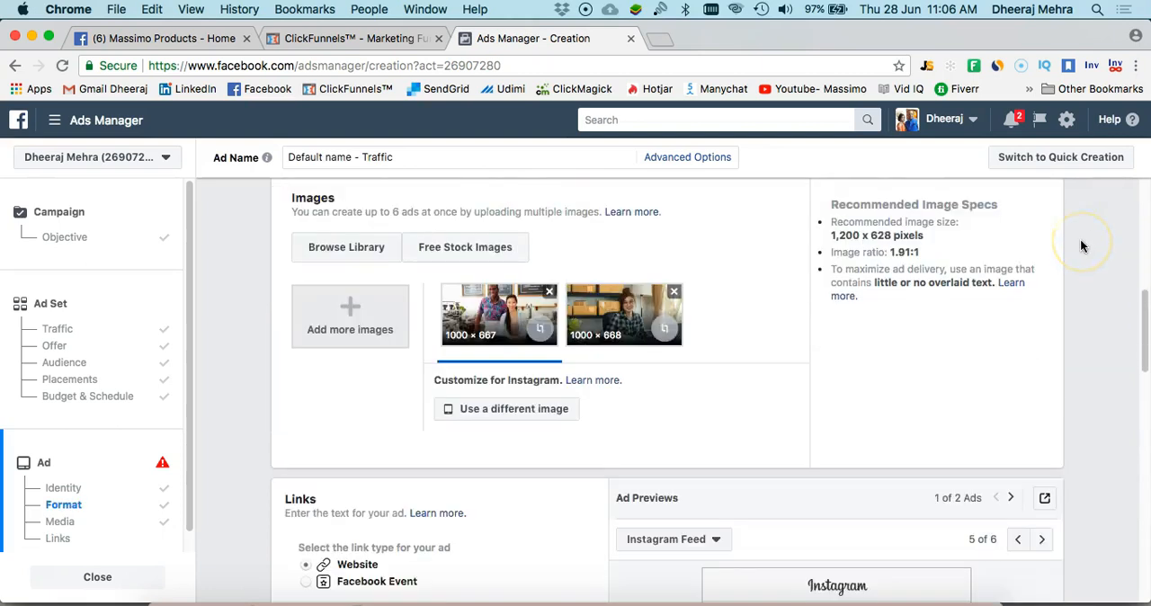
left_click(1010, 351)
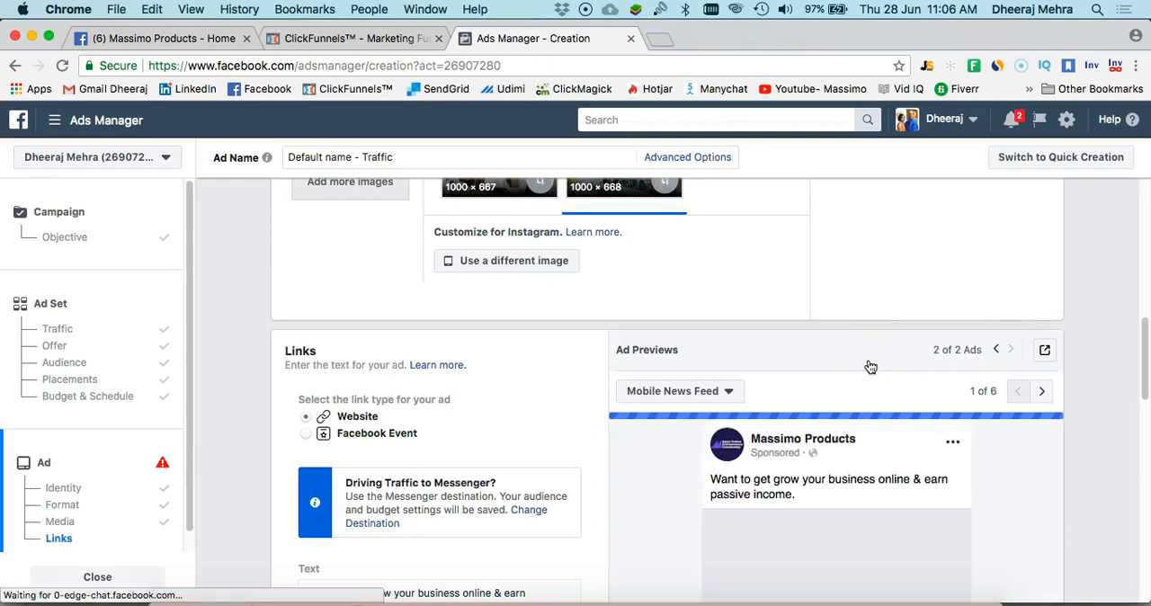
scroll(871, 367, "down", 4)
scroll(870, 367, "down", 2)
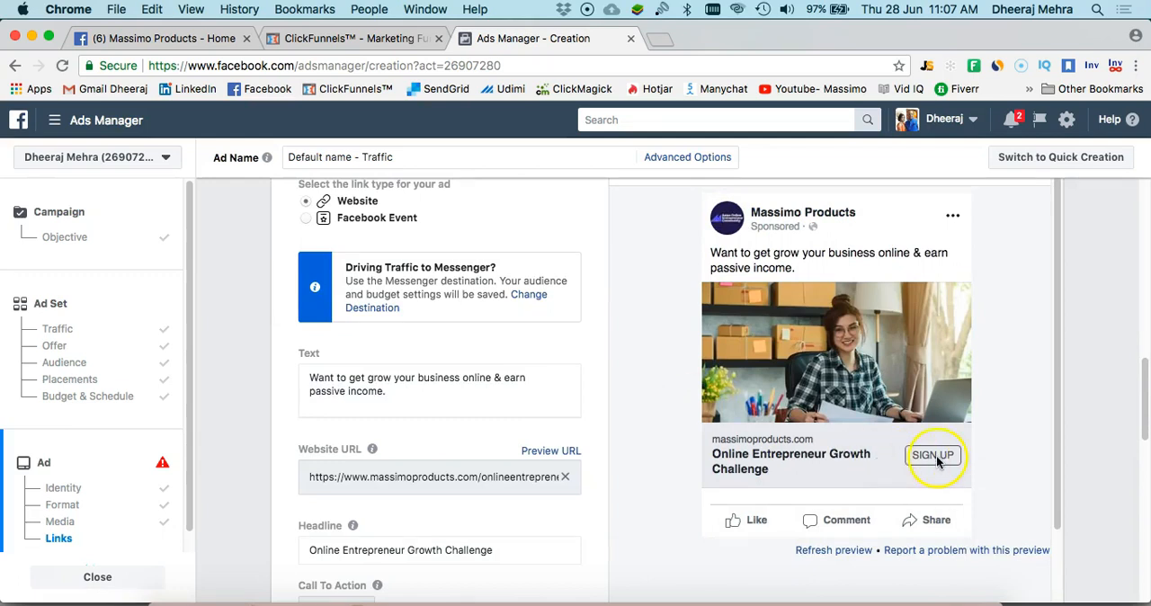
Review the second ad's link settings, conversion tracking and the Instagram account error that must be fixed before confirming
scroll(548, 393, "down", 2)
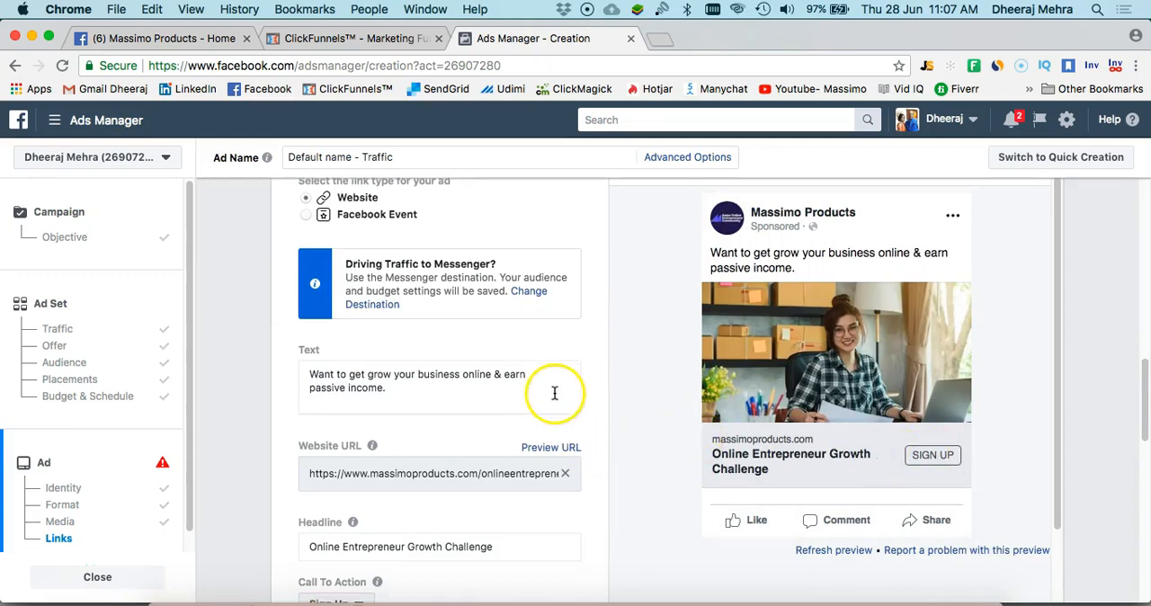
scroll(540, 418, "down", 3)
scroll(540, 418, "down", 8)
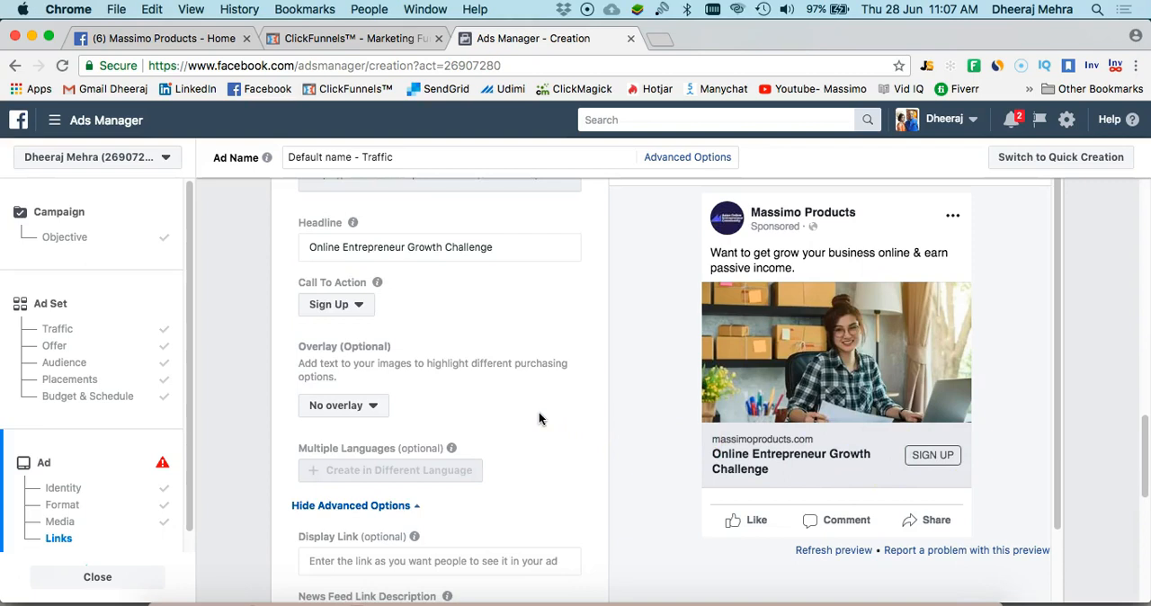
scroll(539, 418, "down", 2)
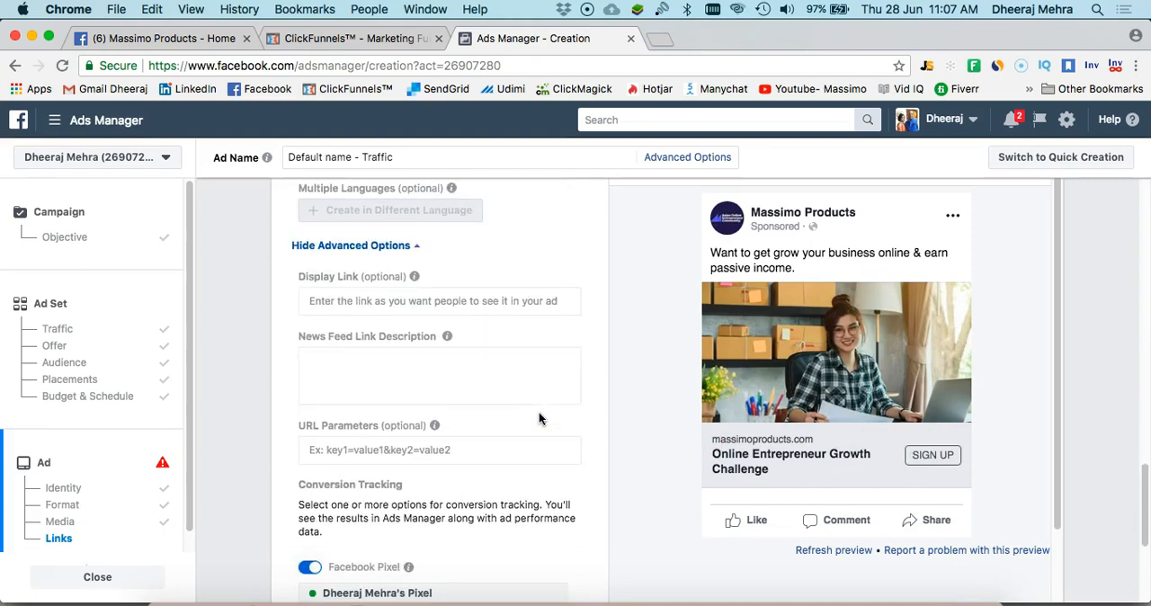
scroll(540, 418, "down", 5)
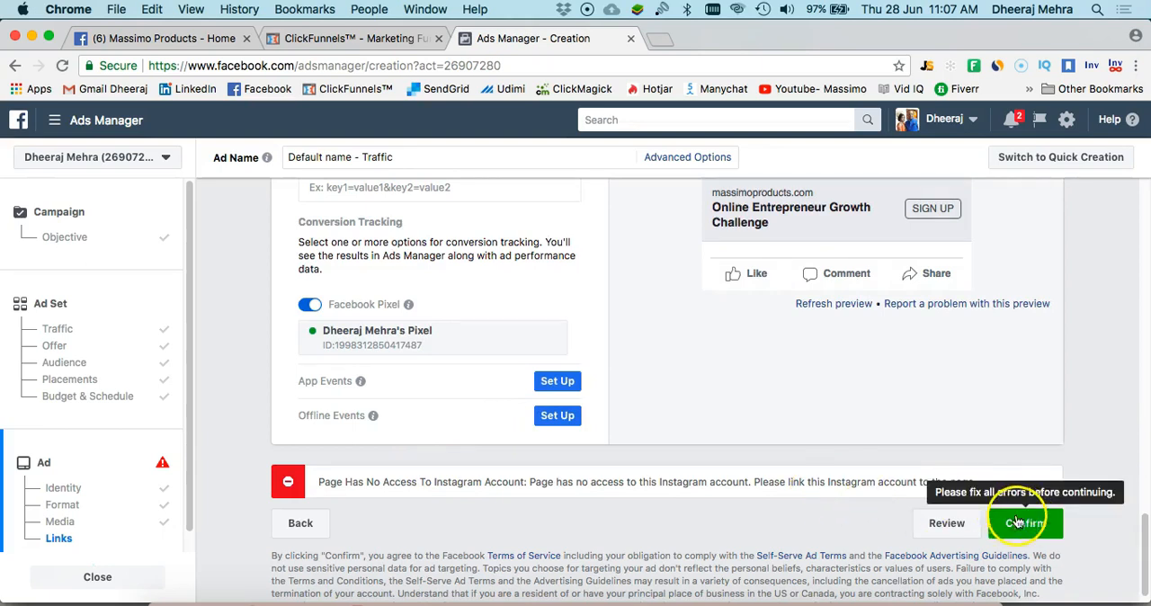
scroll(667, 414, "up", 20)
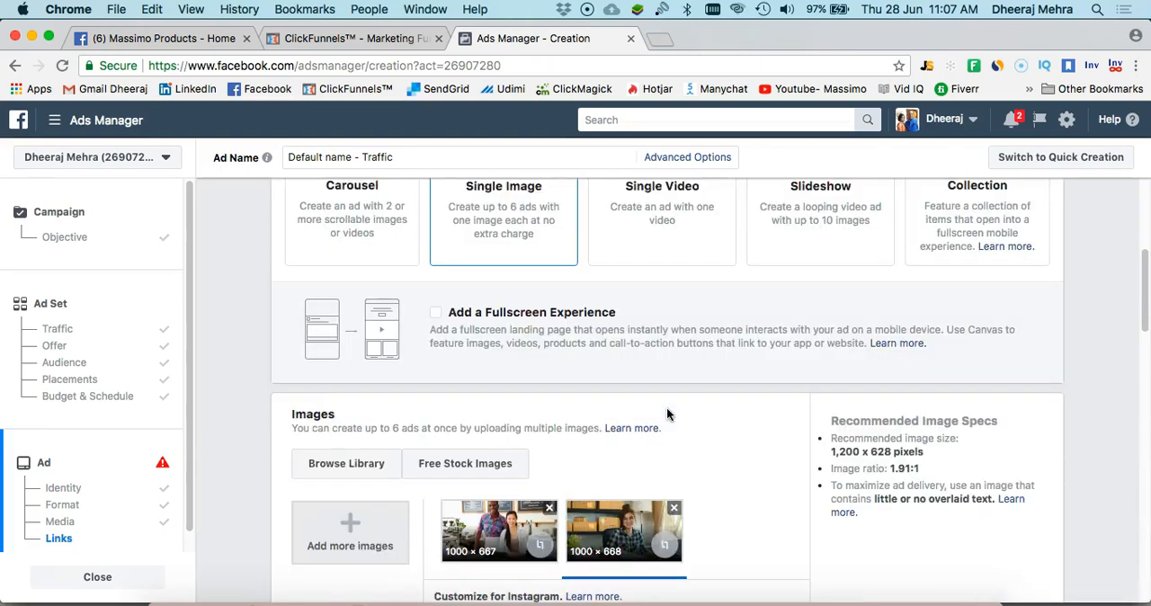
scroll(666, 410, "up", 3)
scroll(666, 406, "down", 20)
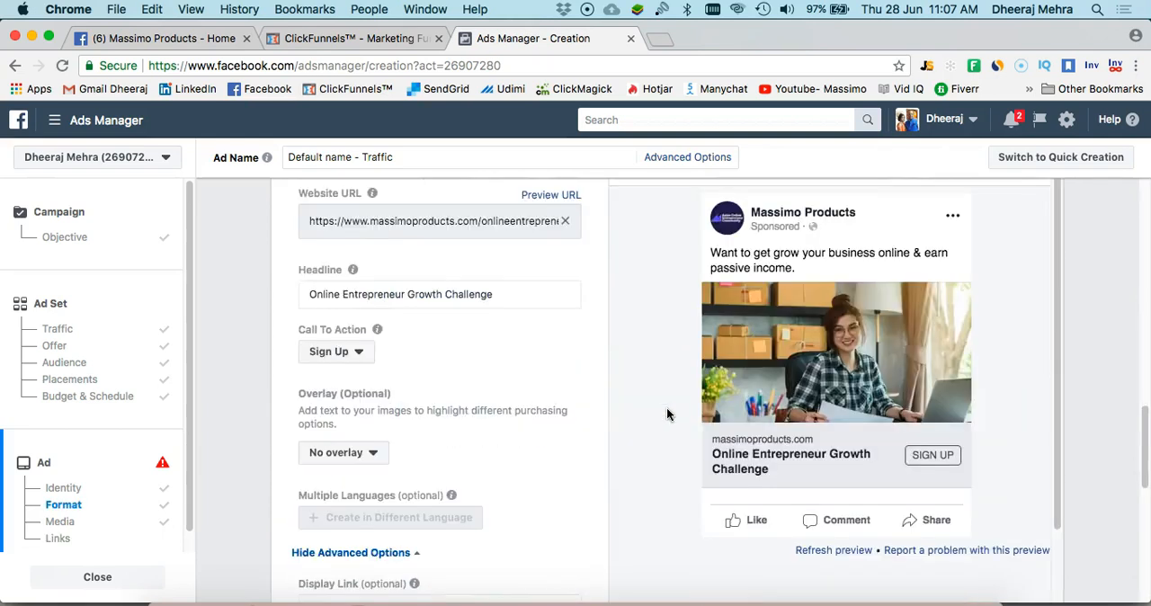
left_click(648, 420)
scroll(641, 420, "down", 5)
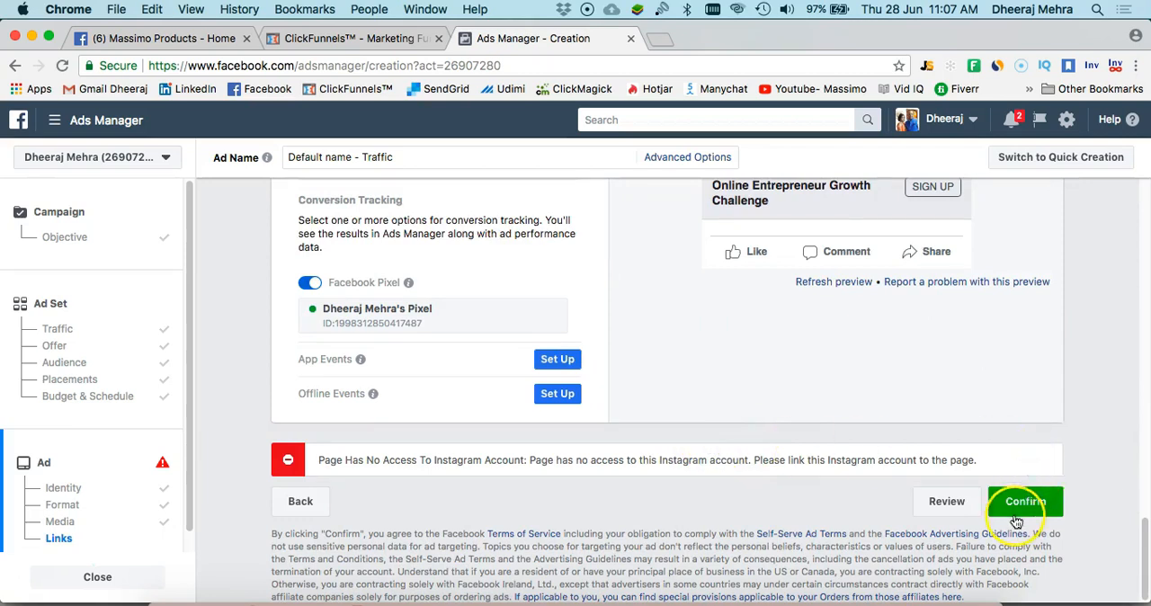
mouse_move(1024, 507)
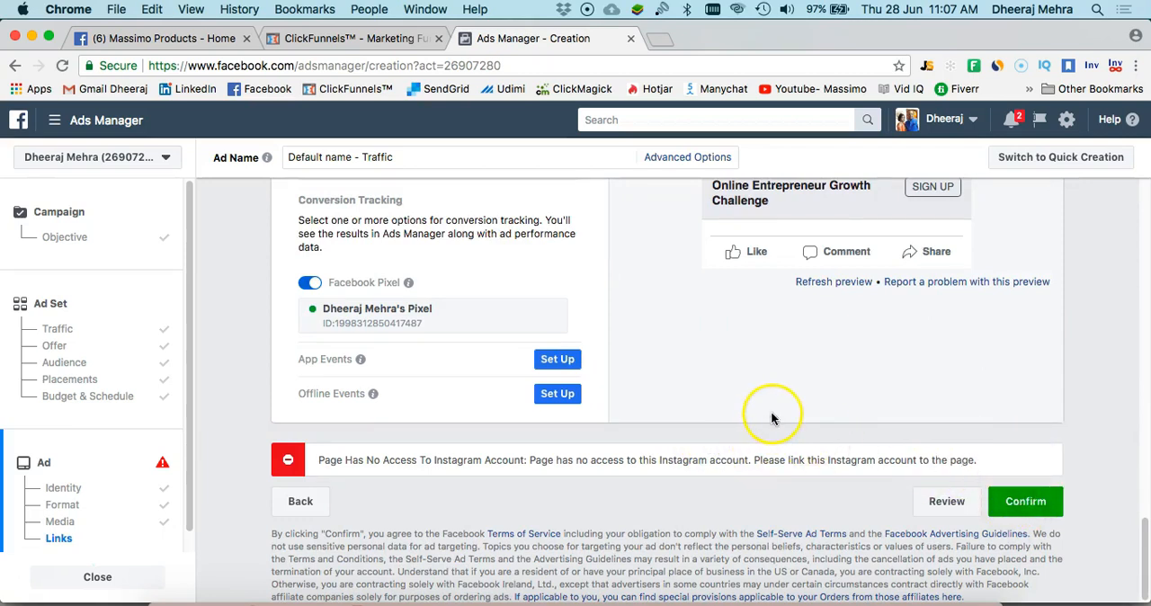
Set the ad's News Feed link description to "Limited time offer"
scroll(771, 411, "up", 5)
scroll(575, 441, "down", 2)
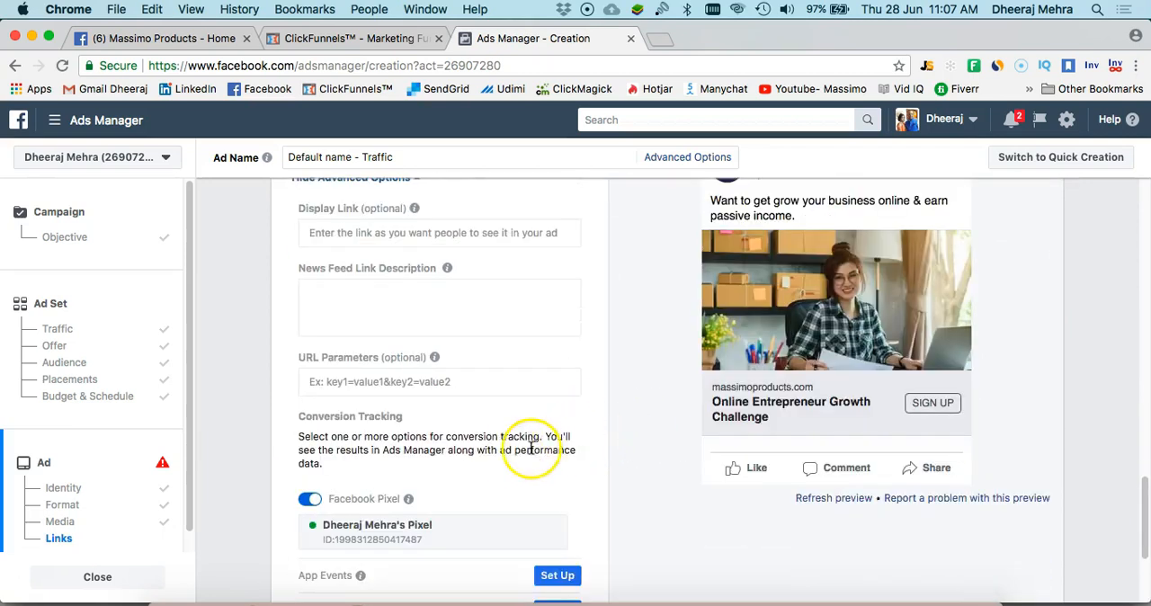
scroll(489, 463, "down", 3)
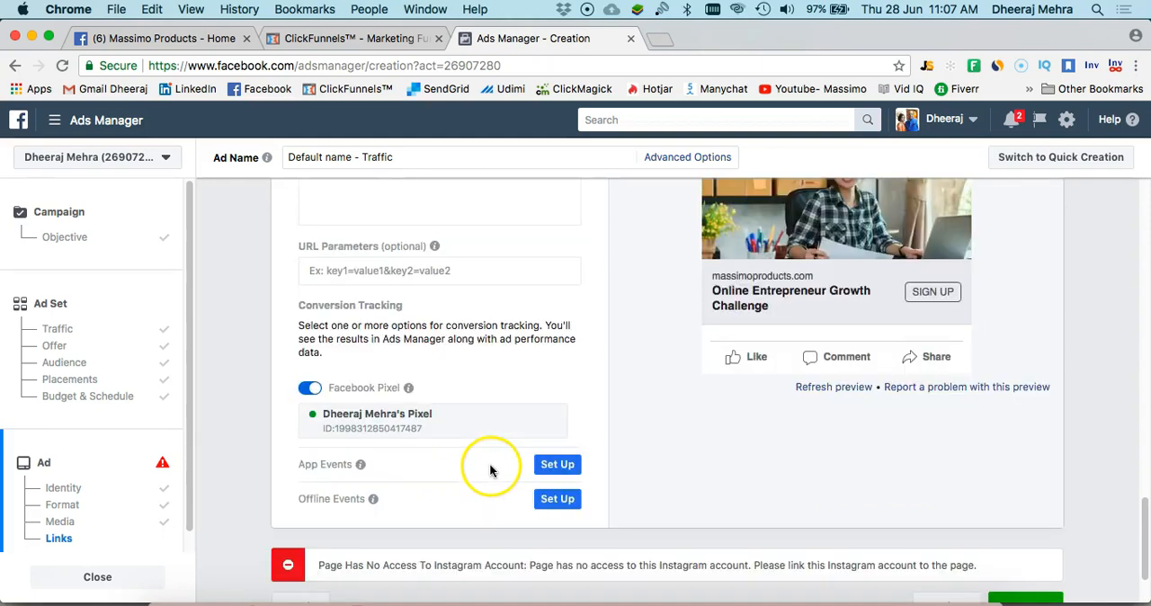
scroll(451, 457, "up", 3)
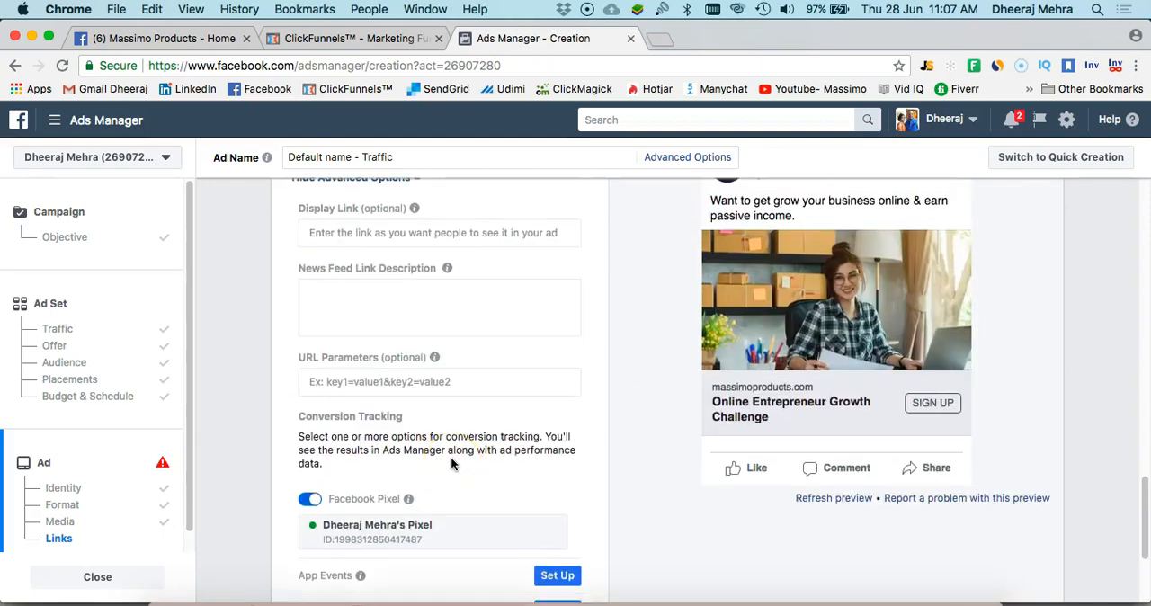
scroll(450, 456, "up", 2)
left_click(432, 376)
type("Limited time offer")
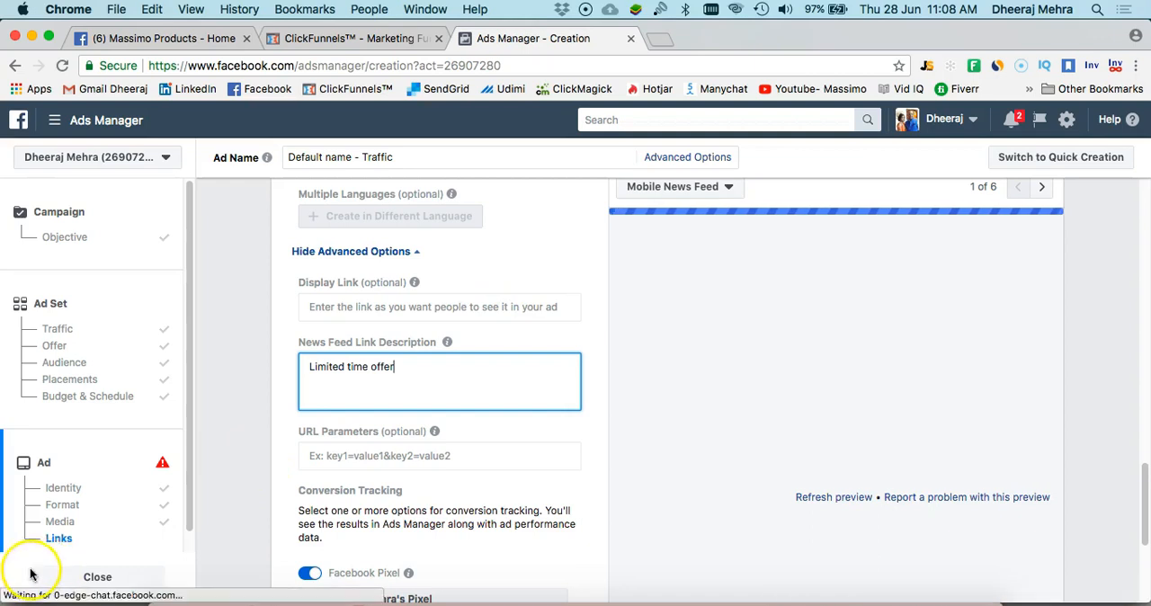
Check the second ad's Desktop News Feed preview against its text, website URL, headline and call to action
scroll(318, 495, "up", 5)
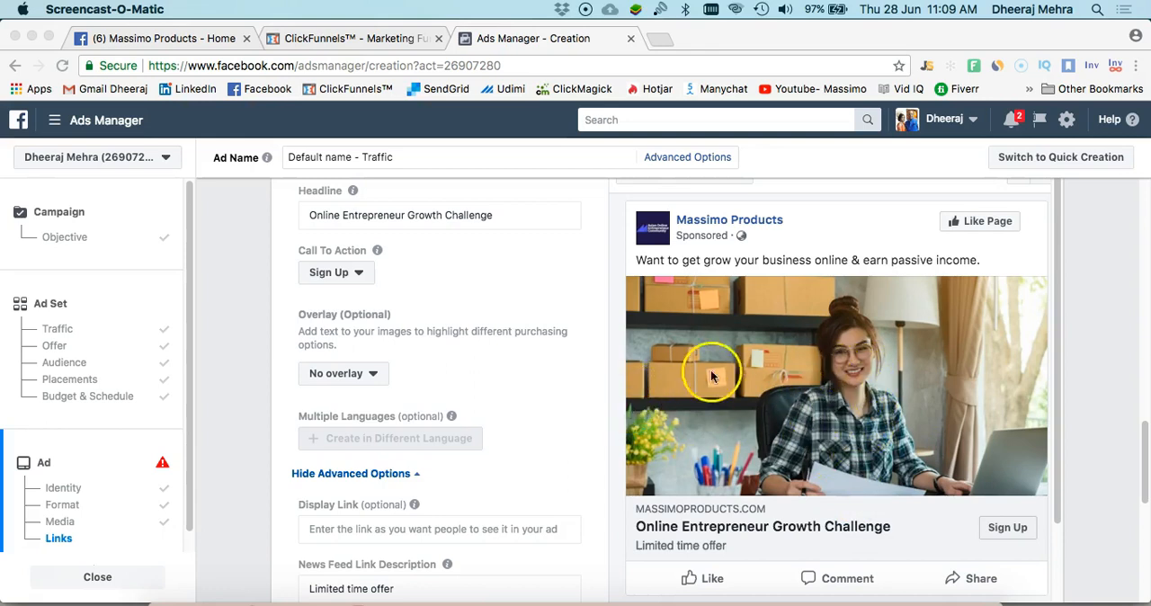
scroll(778, 343, "up", 1)
scroll(778, 343, "up", 2)
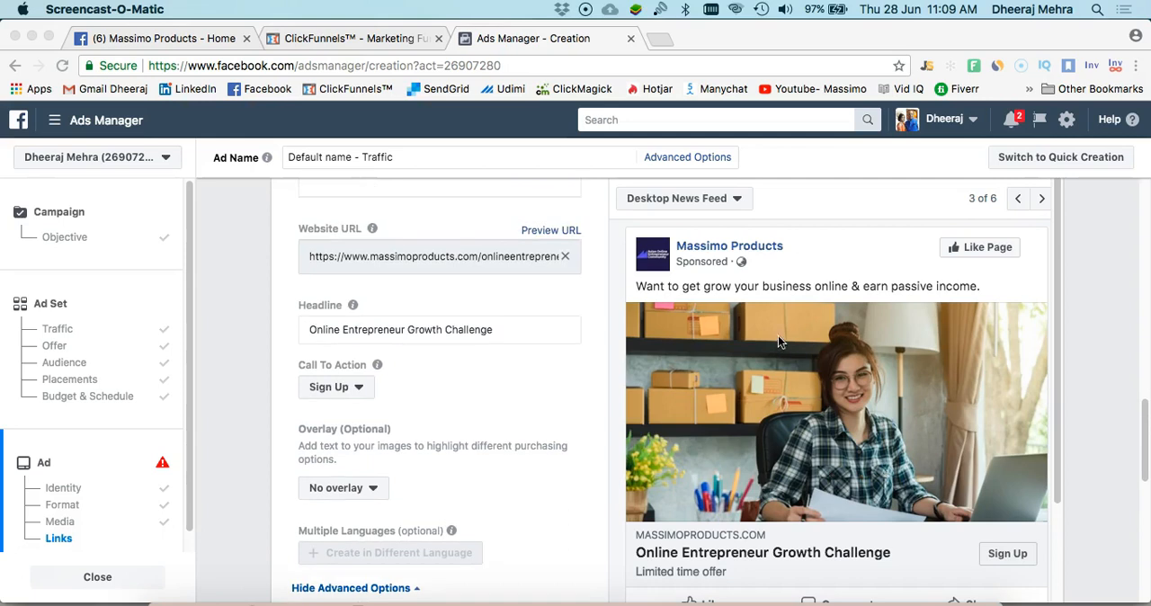
scroll(449, 358, "up", 4)
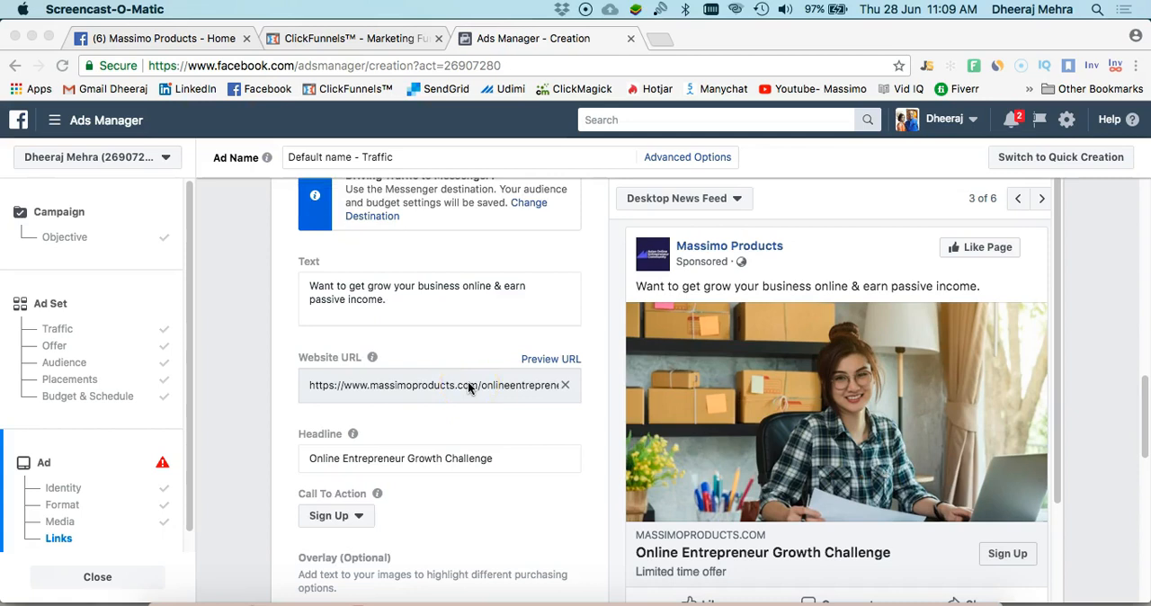
scroll(468, 381, "down", 3)
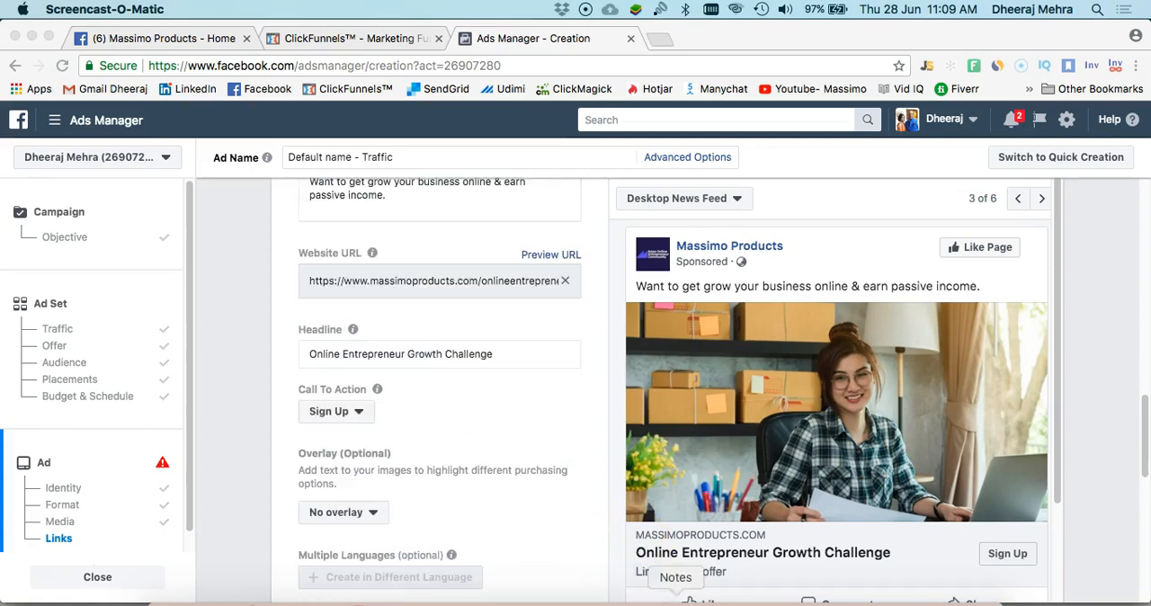
Switch to Notes, copy the ad text from "Hello everyone!" through "Just click the button below to join the challenge!", and return to Ads Manager
left_click(675, 598)
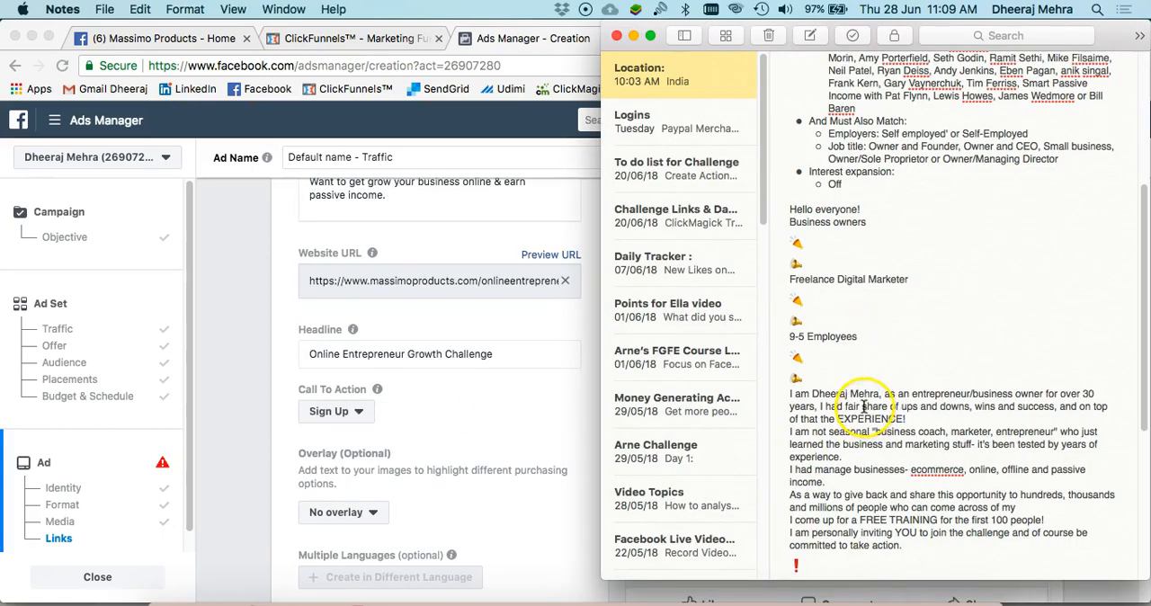
scroll(873, 369, "up", 2)
scroll(874, 366, "down", 1)
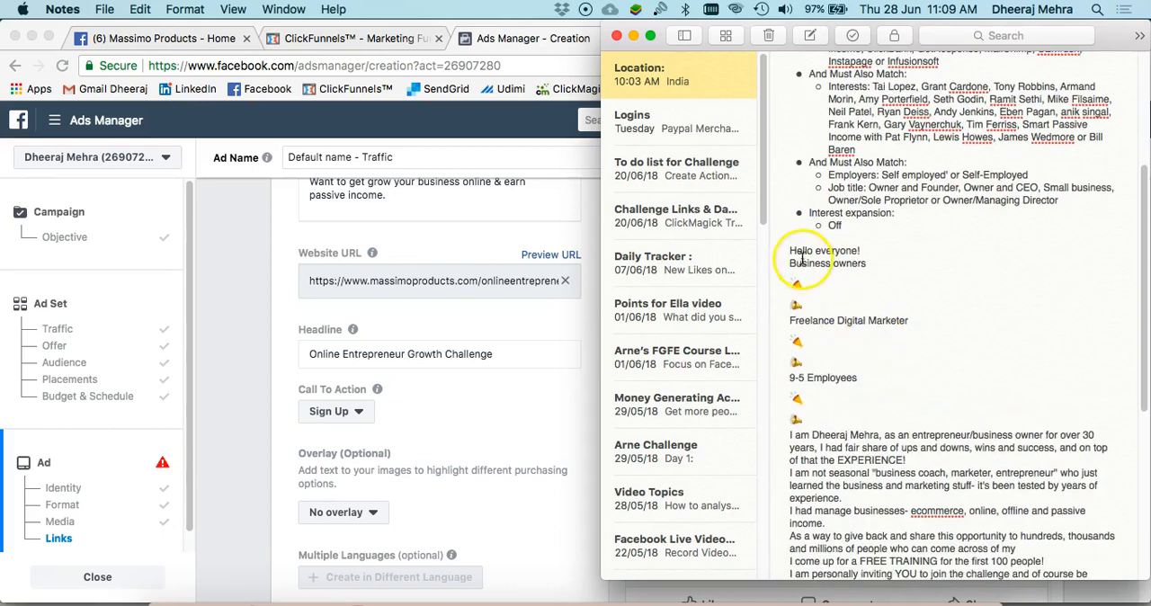
left_click_drag(803, 268, 1004, 505)
left_click_drag(1019, 513, 1023, 524)
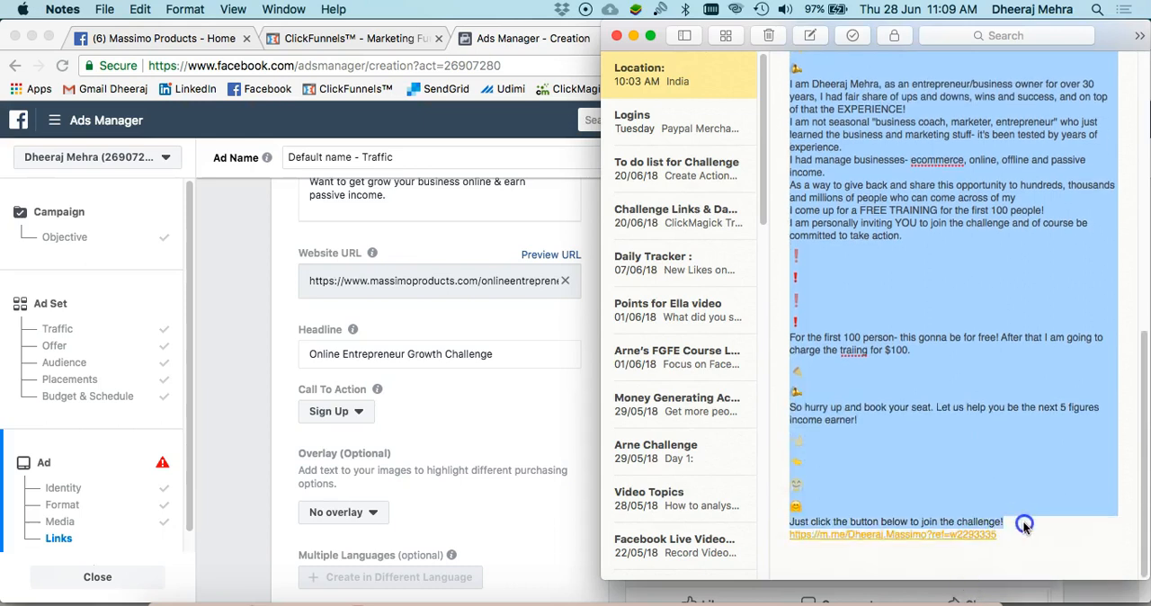
right_click(961, 342)
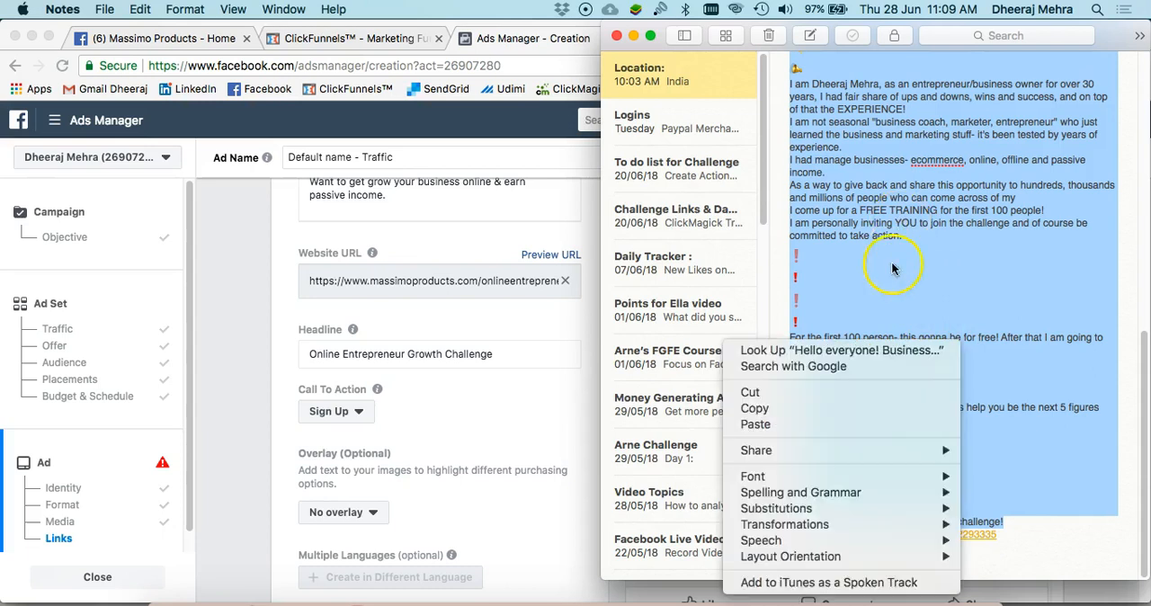
left_click(832, 410)
left_click(463, 410)
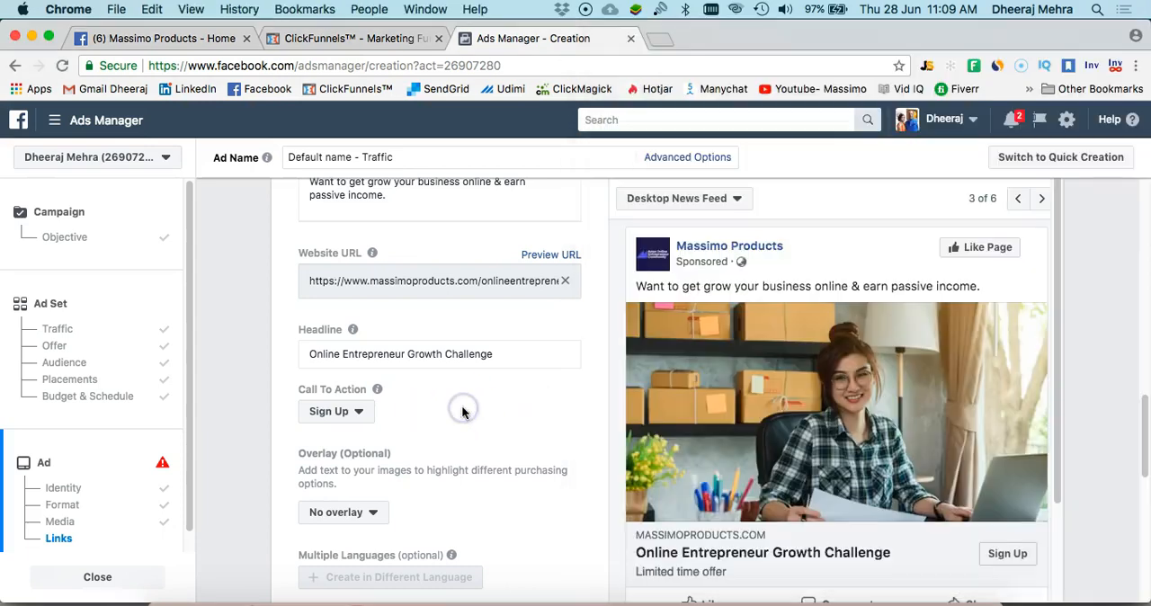
Replace the ad's text with the copied challenge copy from "Hello everyone!" through "Just click the button below to join the challenge!"
scroll(462, 406, "up", 2)
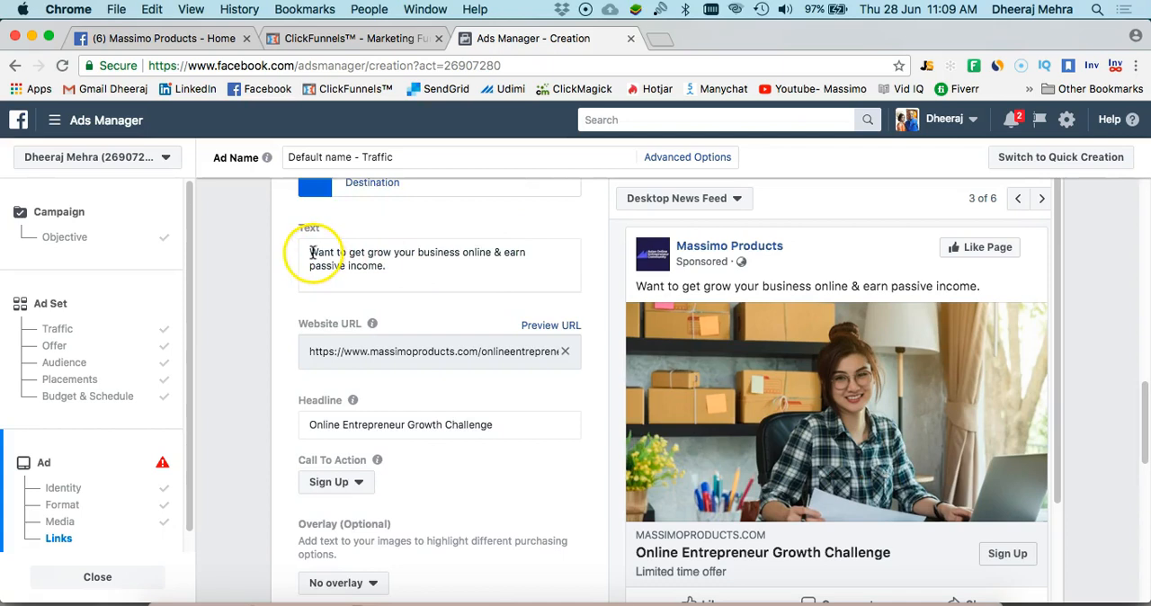
left_click_drag(309, 252, 417, 274)
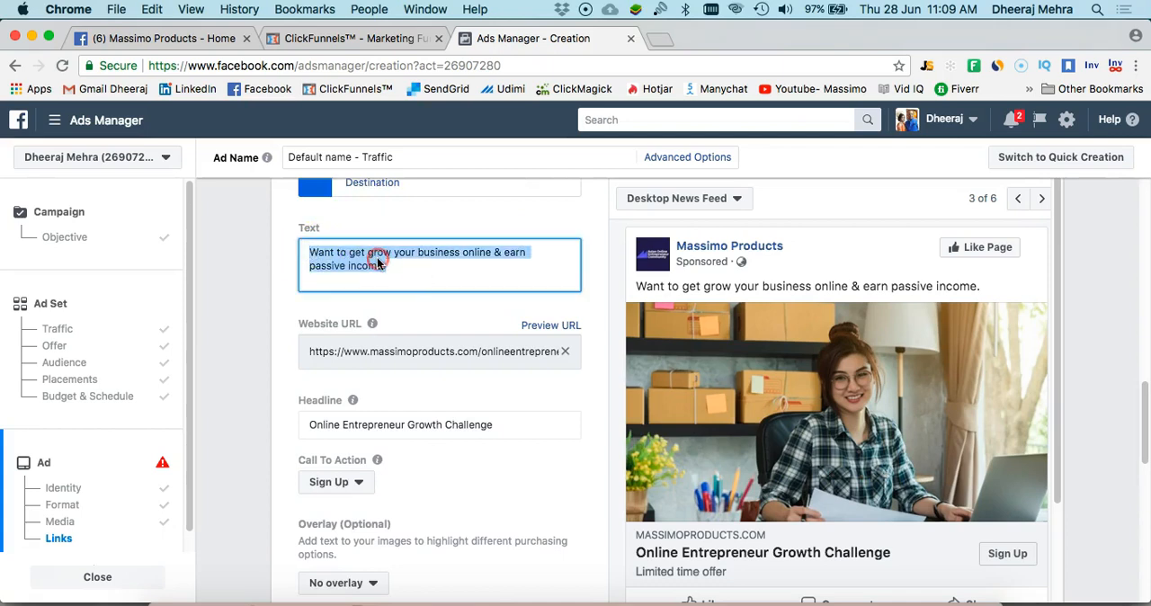
right_click(379, 257)
left_click(459, 392)
key("super+v")
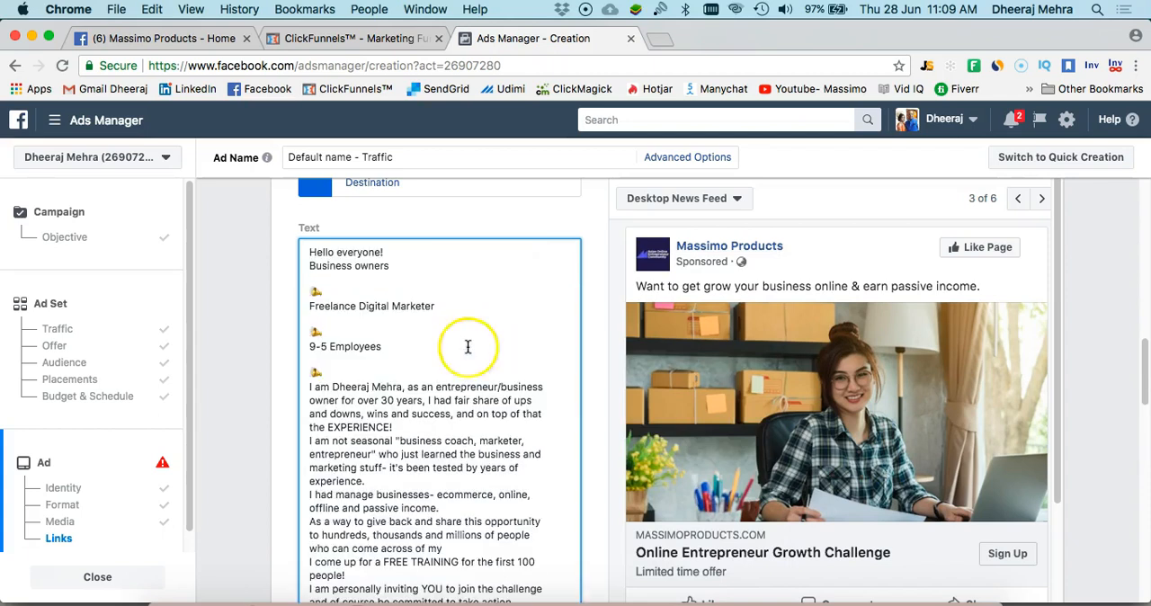
left_click(430, 417)
Check the pasted copy, the Desktop News Feed preview and the remaining link settings, and try to confirm the ad
scroll(486, 409, "down", 5)
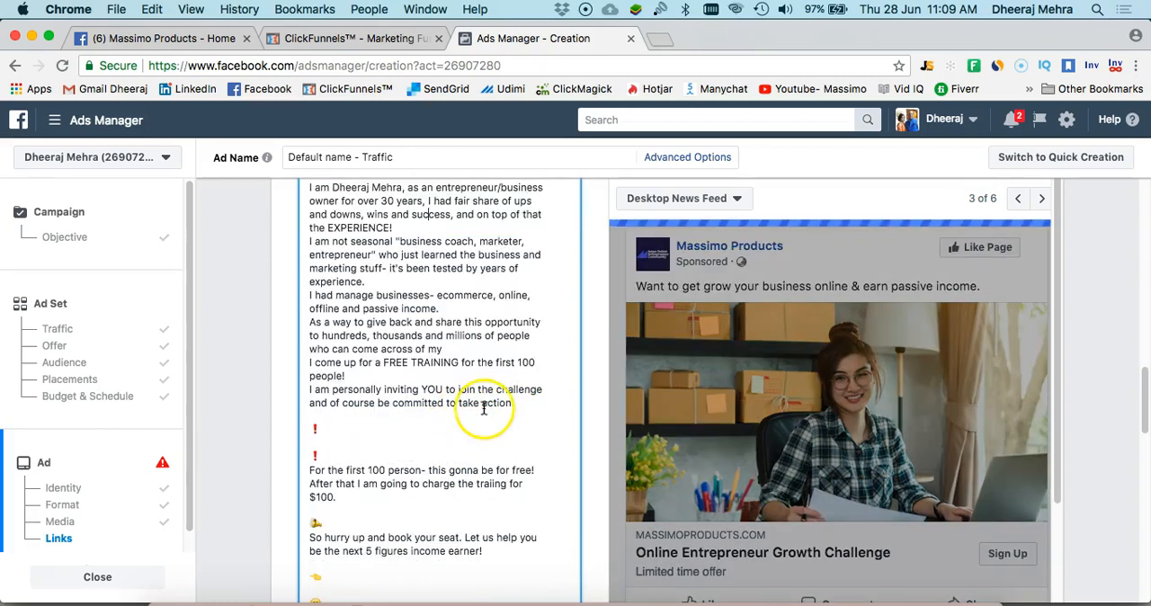
scroll(471, 405, "down", 3)
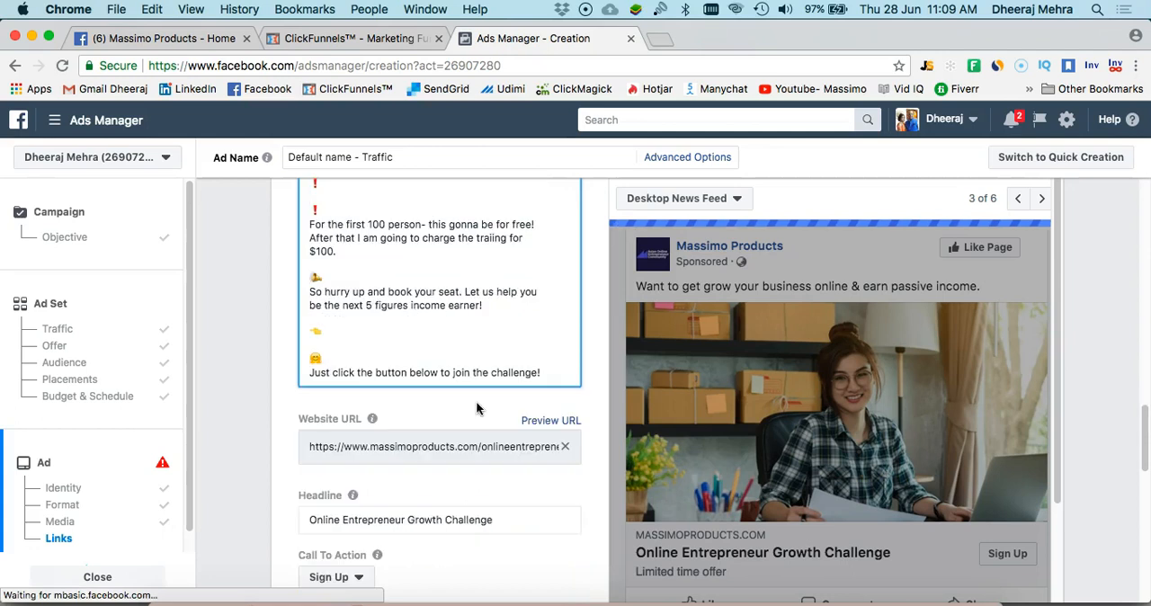
scroll(478, 400, "down", 1)
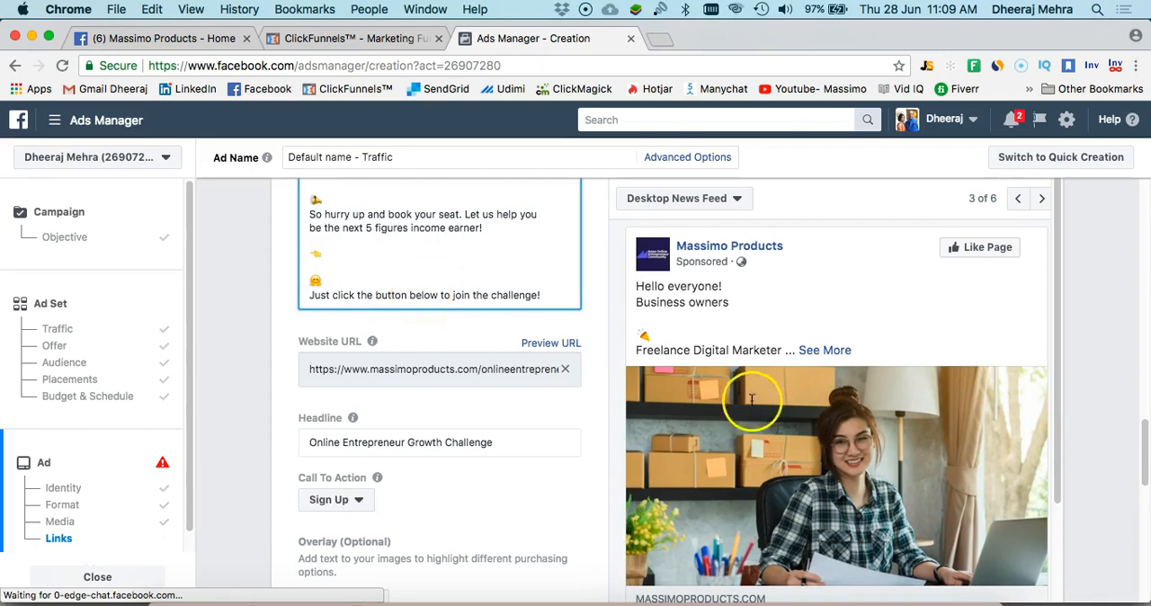
scroll(796, 409, "down", 3)
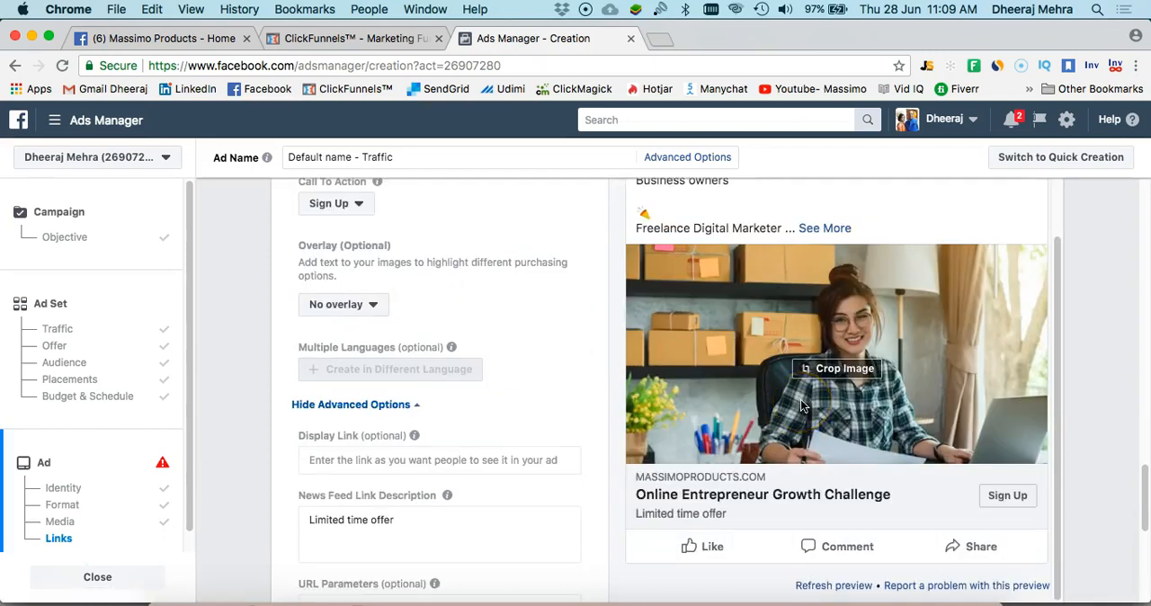
scroll(804, 374, "up", 3)
scroll(804, 379, "down", 4)
scroll(804, 378, "down", 3)
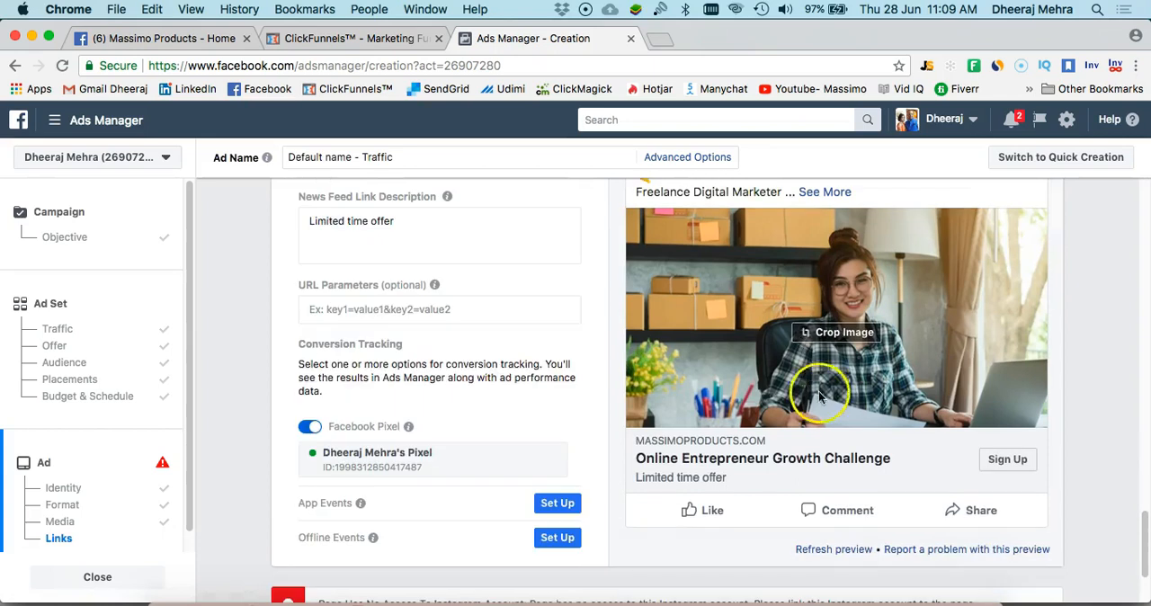
scroll(1014, 520, "down", 2)
left_click(1013, 520)
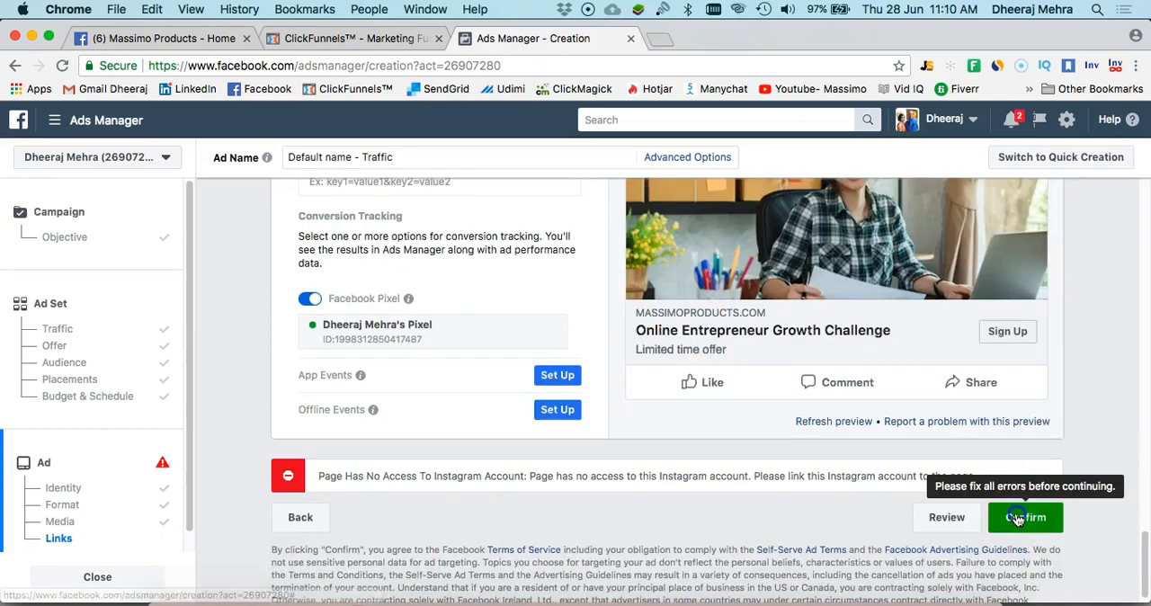